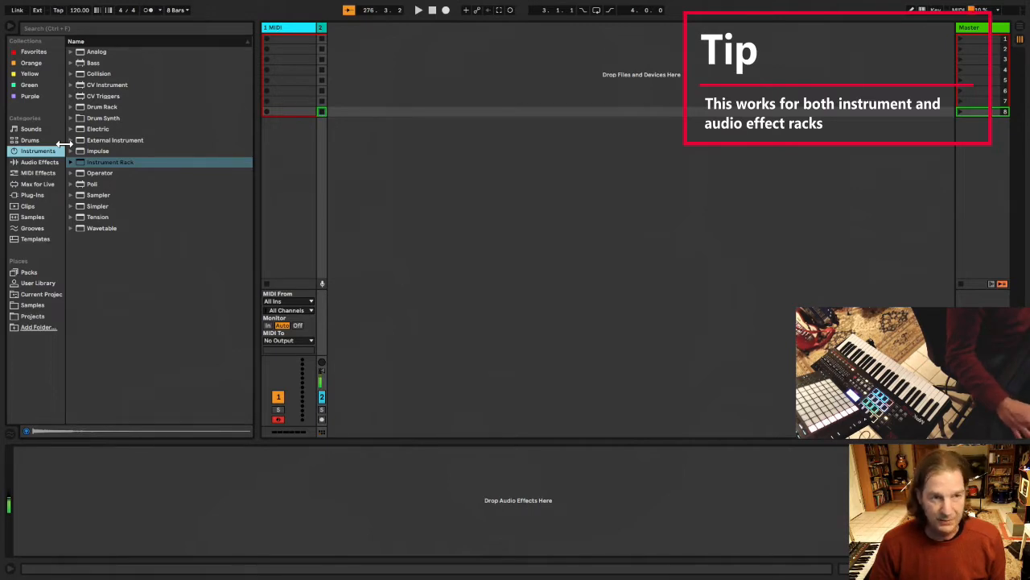
Add an empty Instrument Rack to the MIDI track and show its macro controls.
click(84, 165)
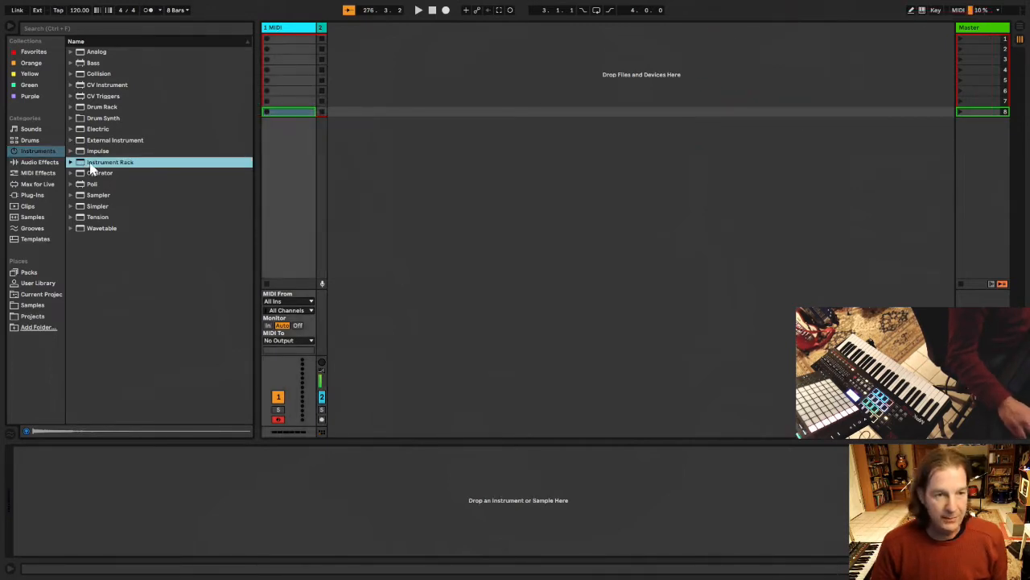
mouse_move(93, 167)
mouse_down()
mouse_move(147, 403)
mouse_move(113, 461)
mouse_move(90, 474)
mouse_up()
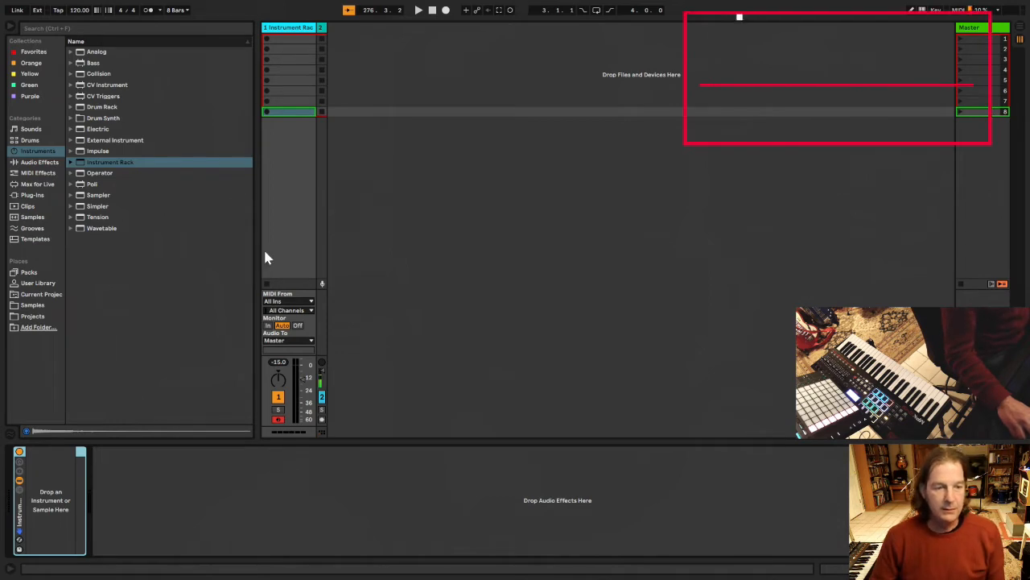
click(19, 471)
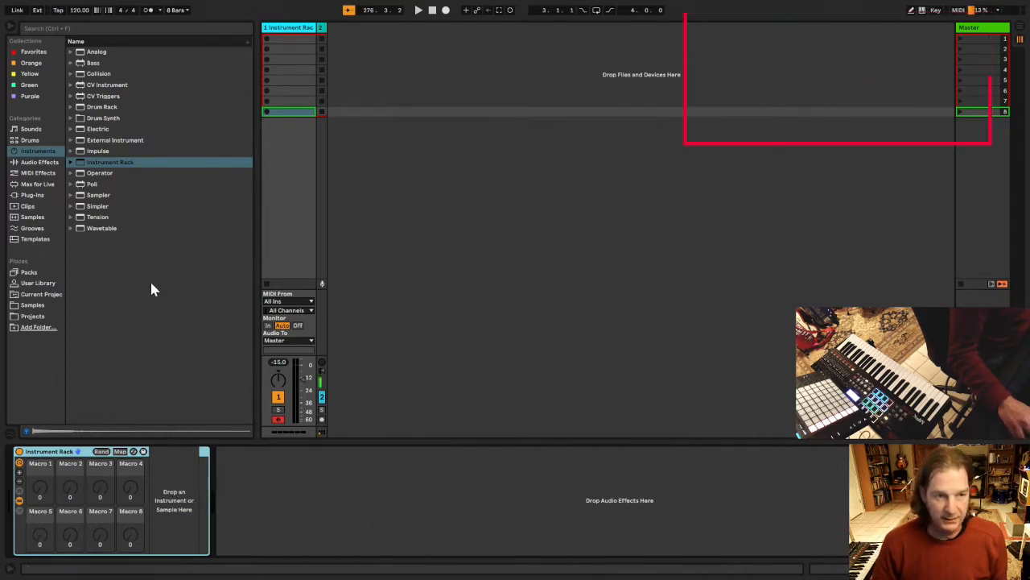
Add the Bass preset 101 Bass Sidechain Fuzz inside the empty rack and show the rack's chain list.
click(71, 162)
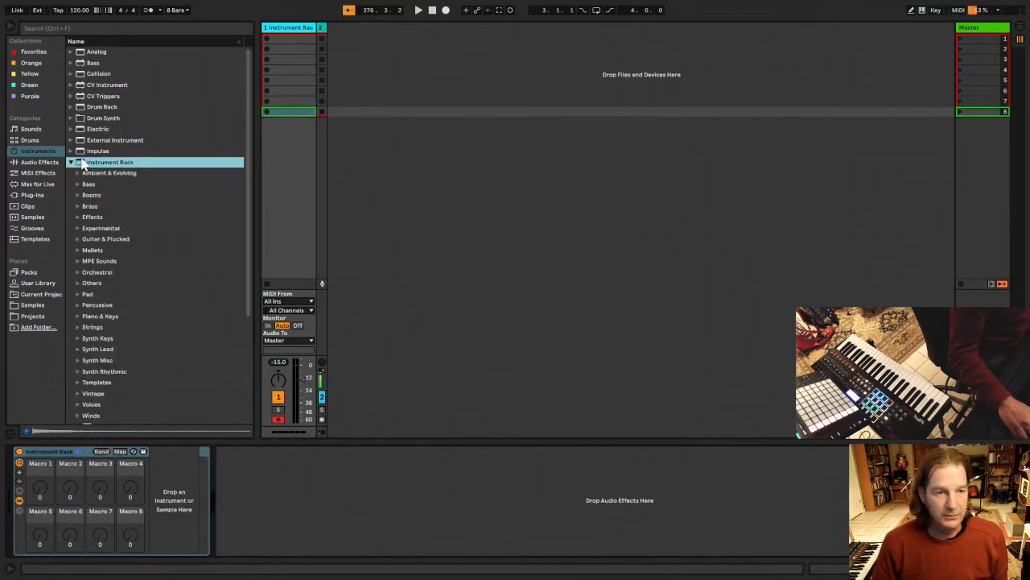
click(78, 186)
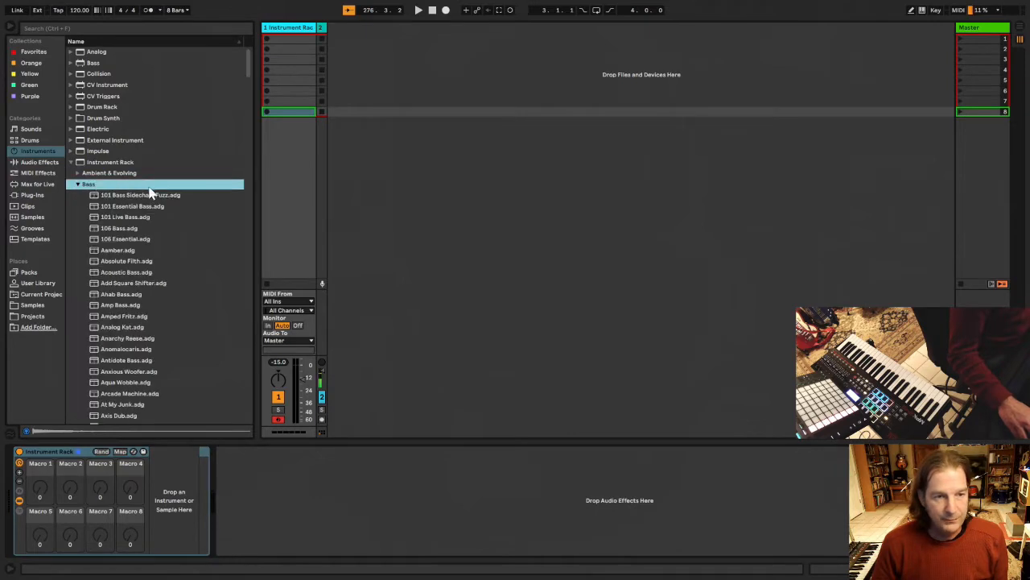
drag(150, 199, 173, 481)
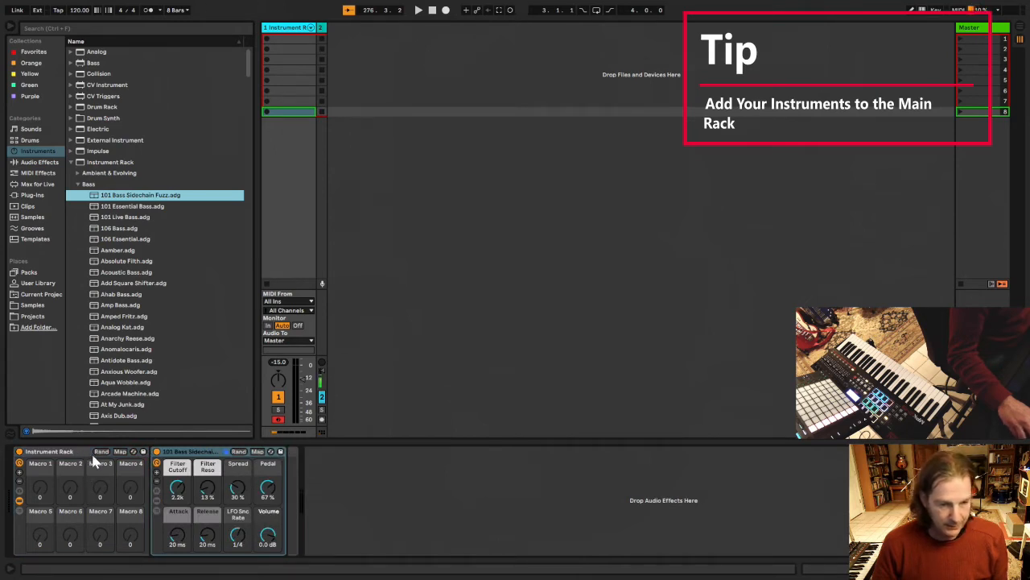
click(20, 514)
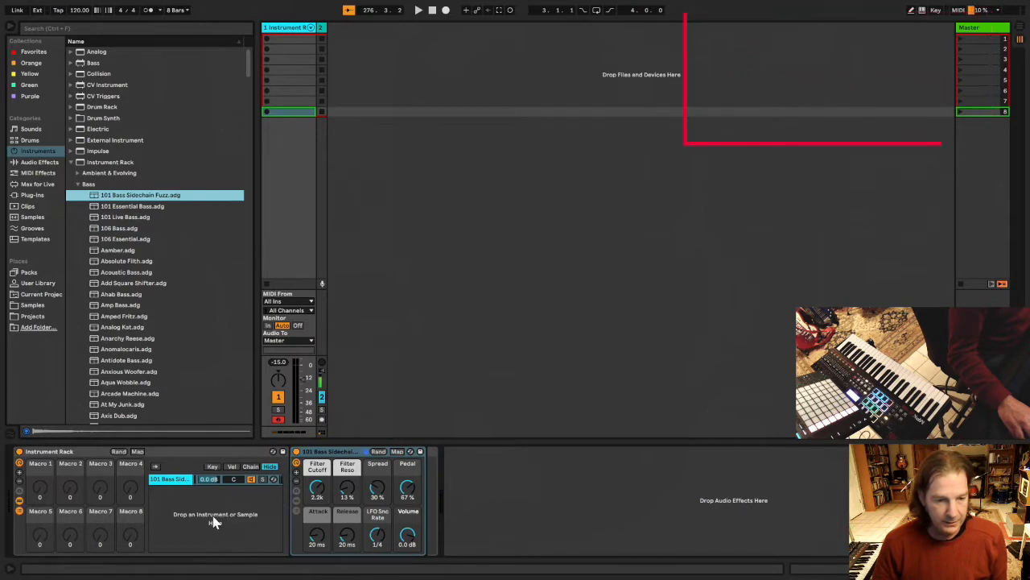
Add Ancient Greek Lyre (Multisampled) from Guitar & Plucked and A Squeaky Bell from Mallets as new chains in the parent rack.
click(78, 185)
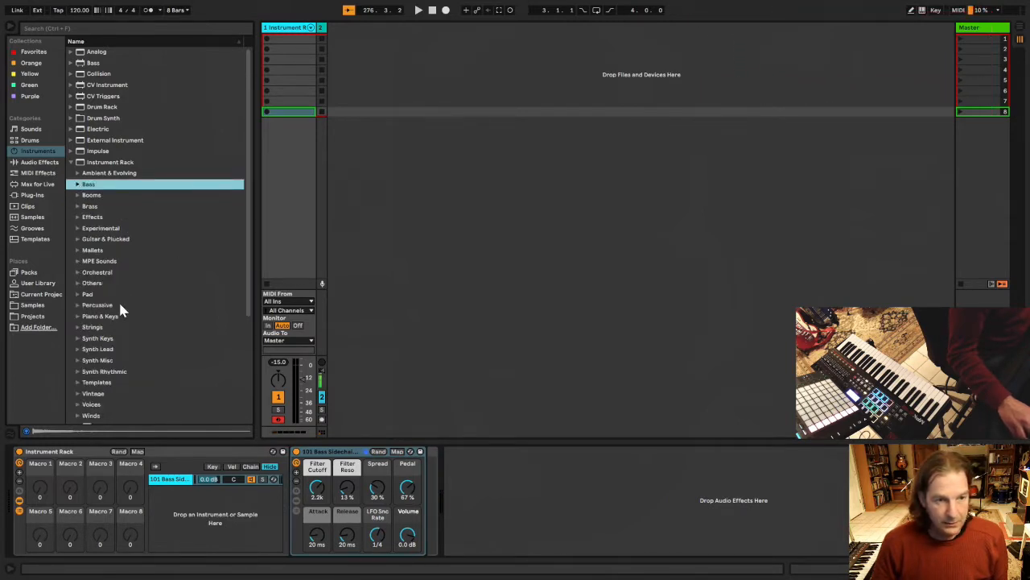
click(78, 239)
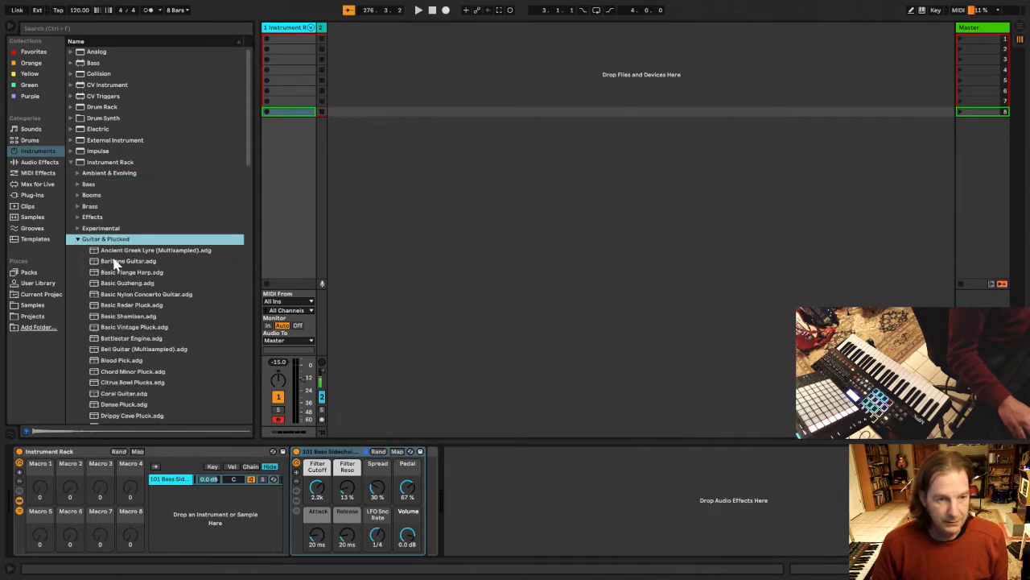
drag(116, 255, 175, 506)
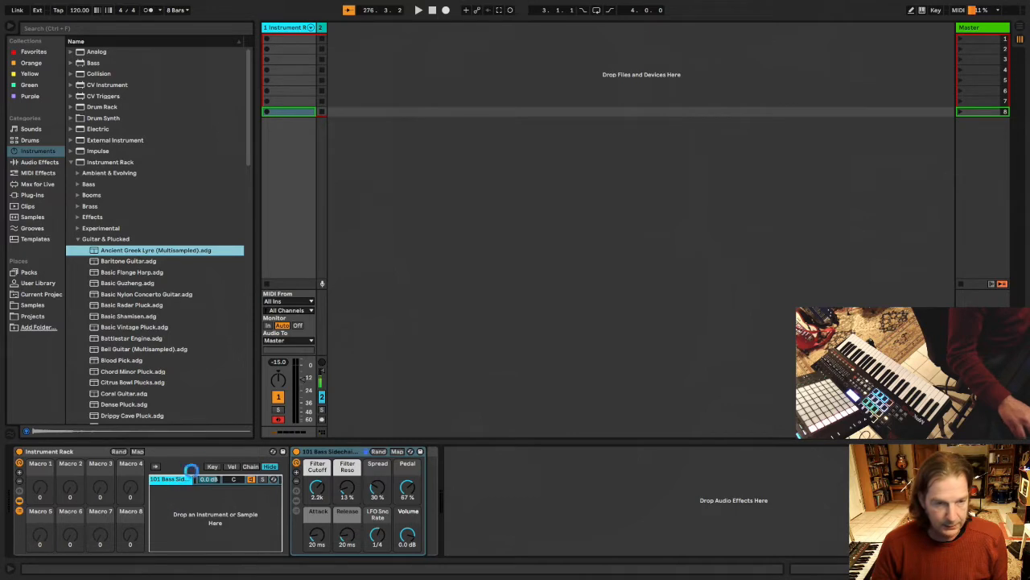
click(78, 239)
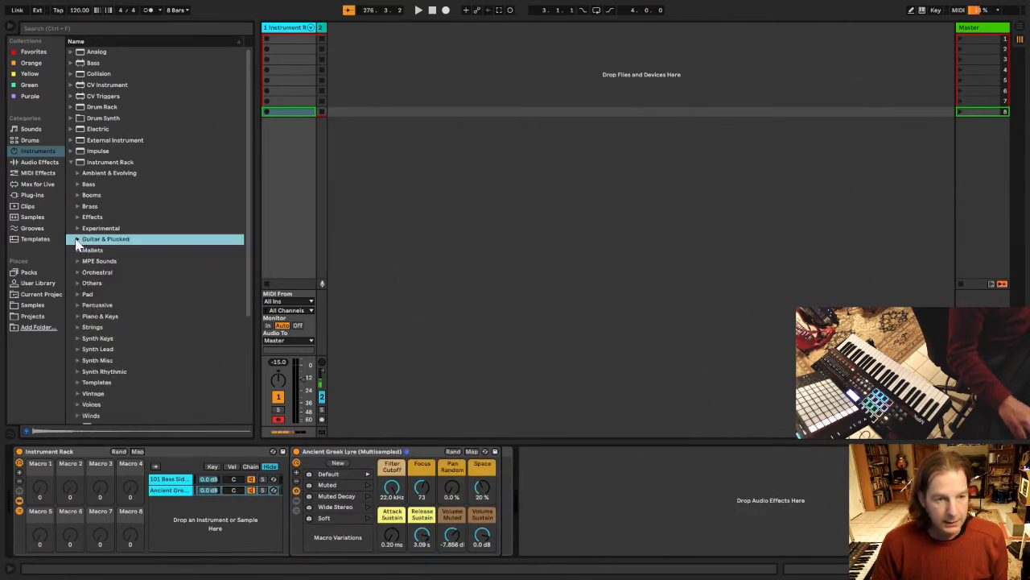
click(79, 251)
drag(125, 261, 183, 530)
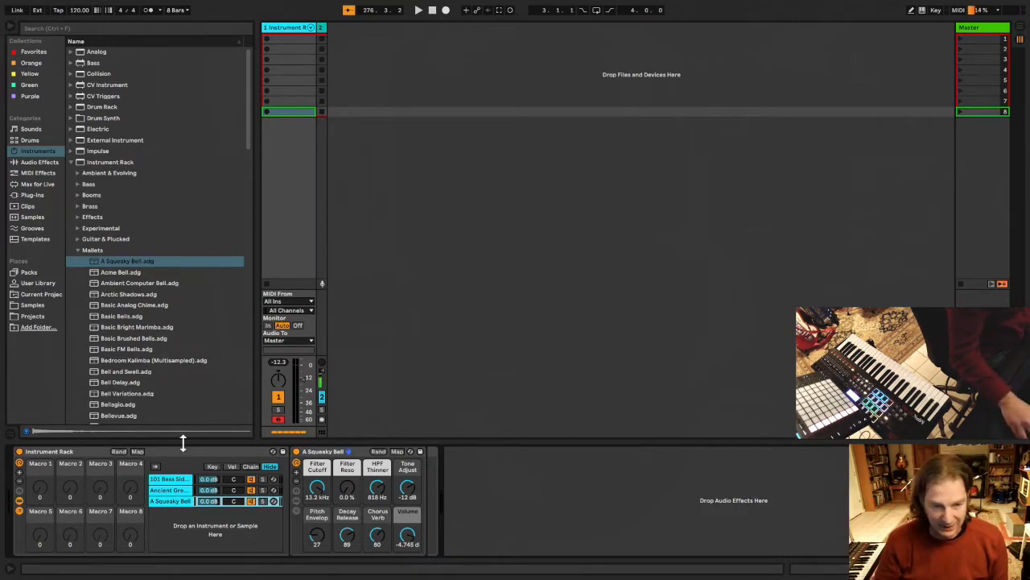
Show the rack's chain zones and set the 101 Bass Sidechain Fuzz zone to 1–40, keeping 0 unassigned.
click(250, 466)
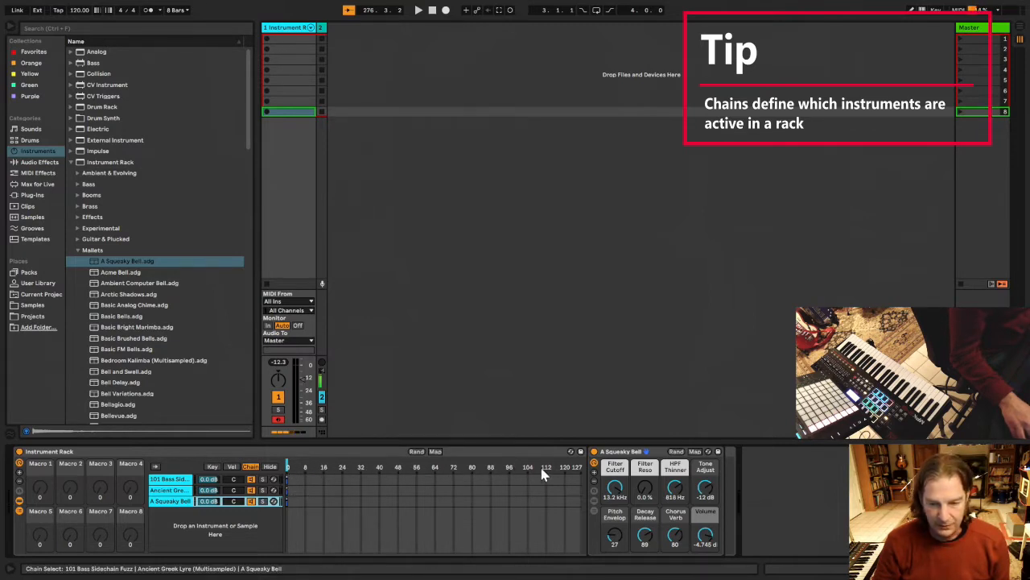
click(326, 471)
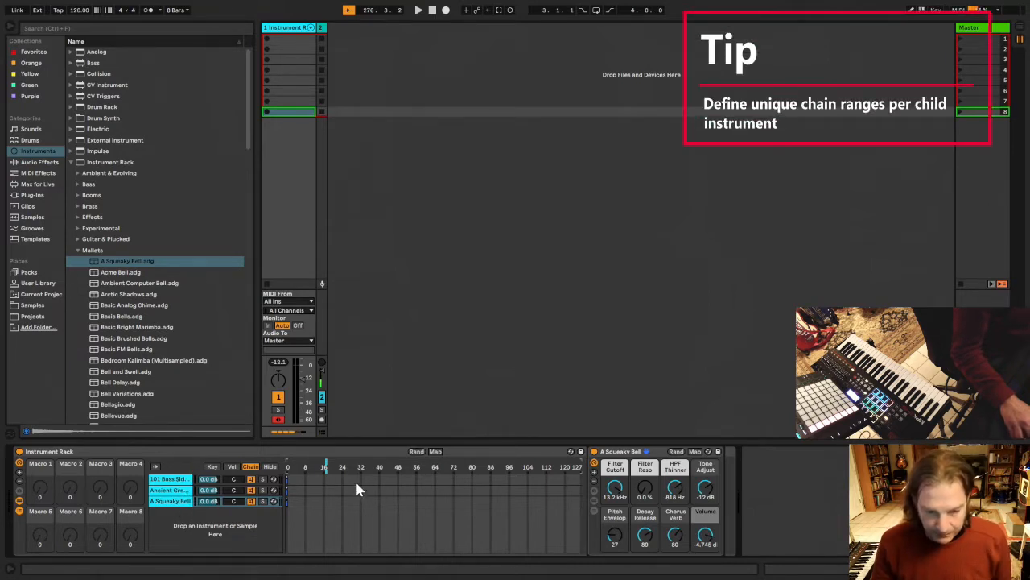
drag(288, 479, 290, 480)
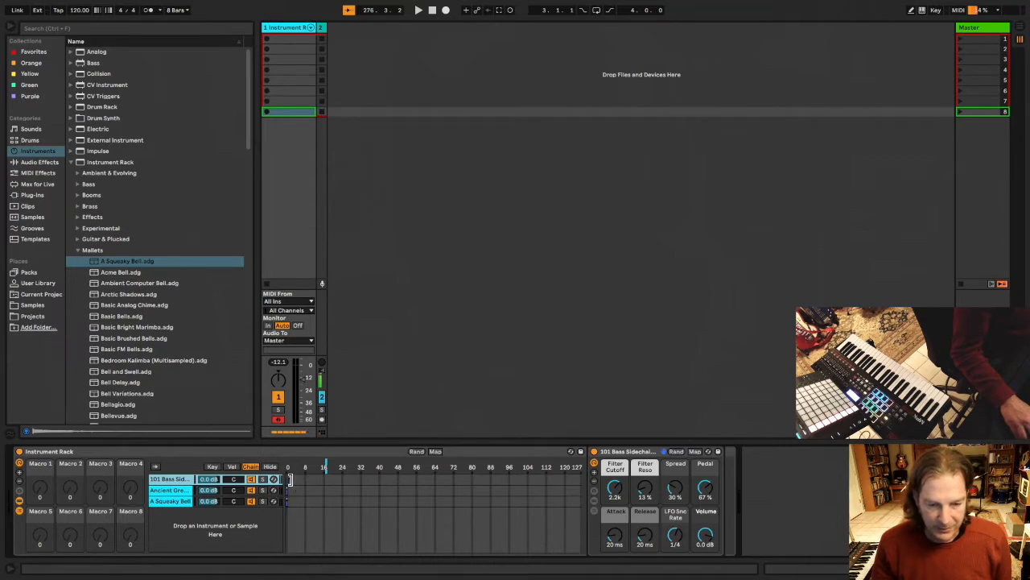
drag(290, 479, 379, 481)
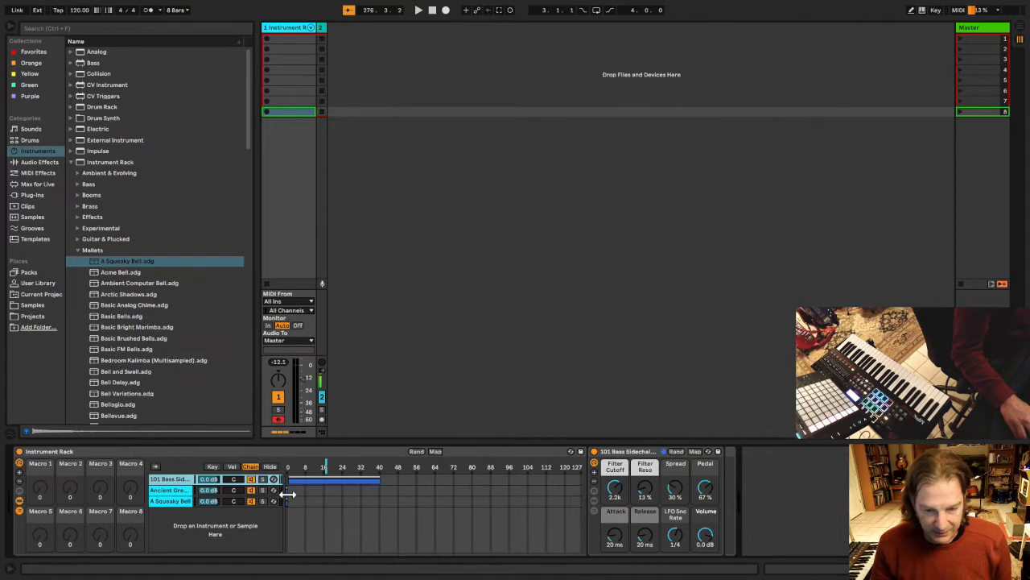
Set the Ancient Greek Lyre chain zone to 41–80 and the A Squeaky Bell chain zone to 81–127.
drag(287, 491, 472, 499)
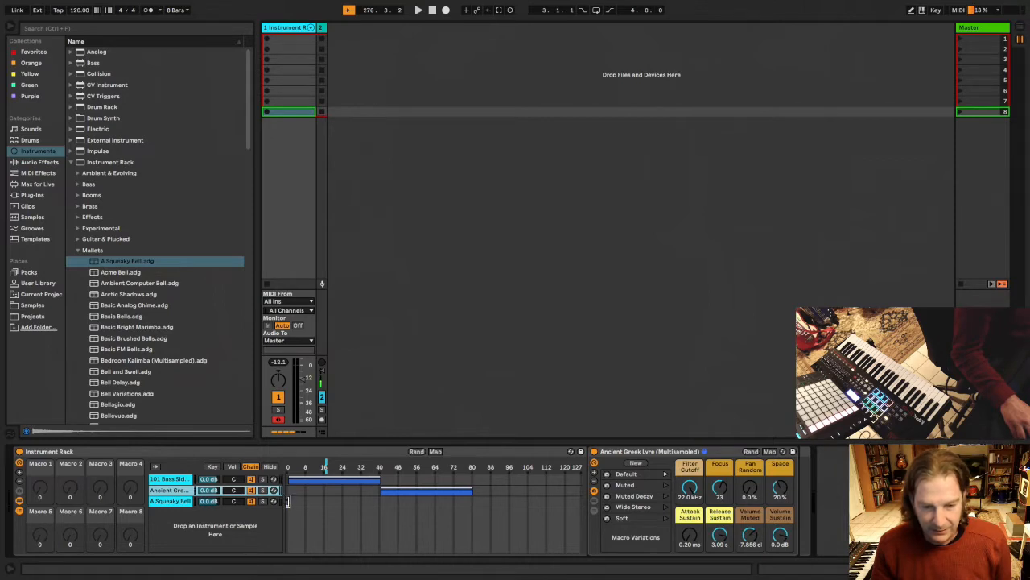
drag(287, 501, 476, 511)
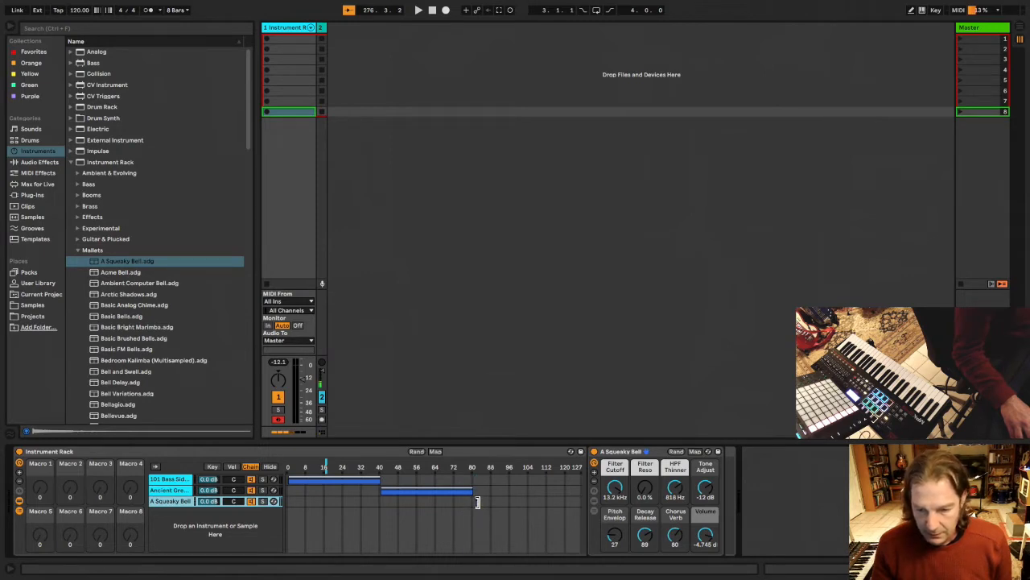
drag(475, 502, 581, 505)
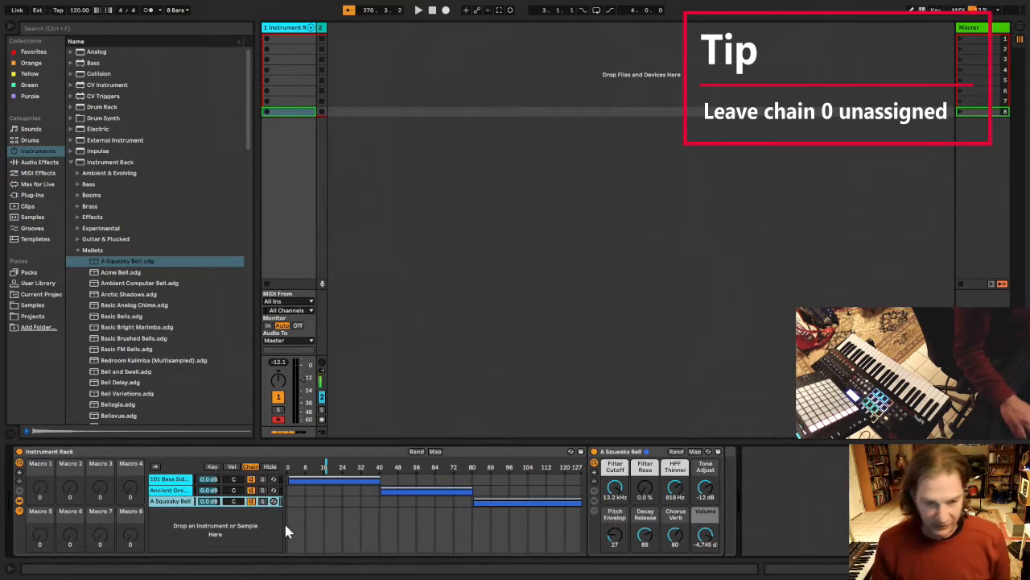
Move the chain selector to 0 and map it to the parent rack's first macro.
click(288, 475)
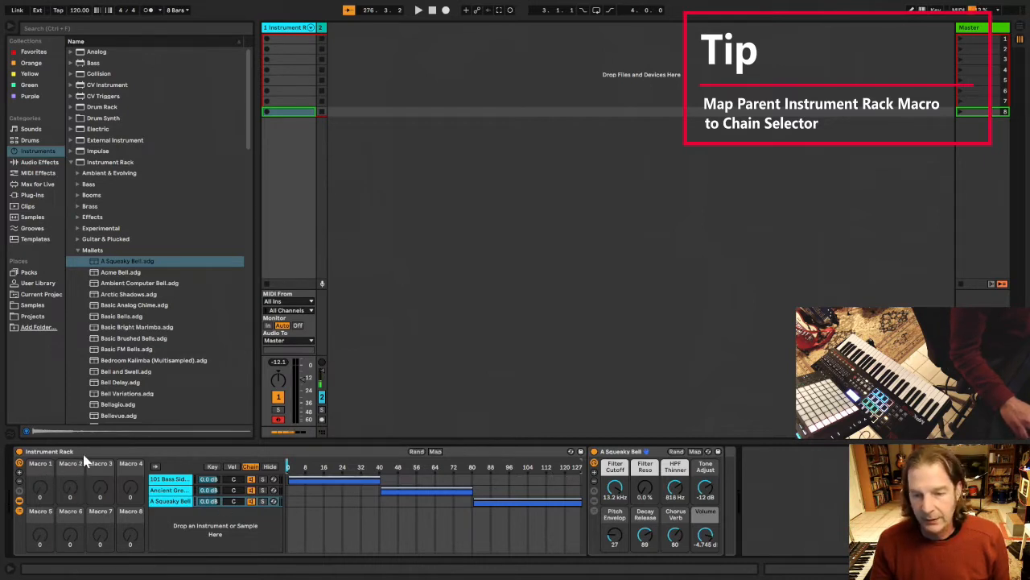
click(436, 452)
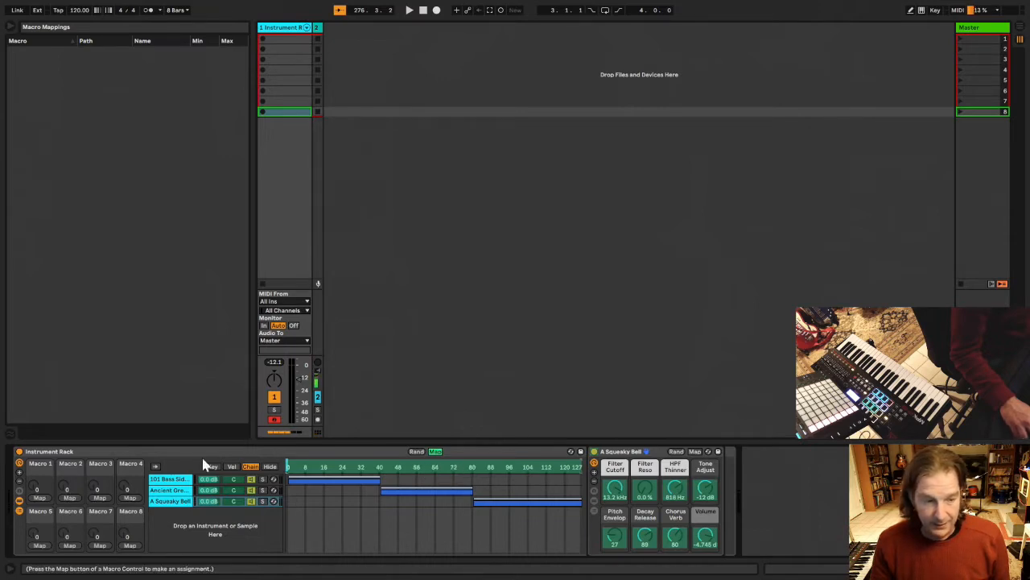
click(40, 498)
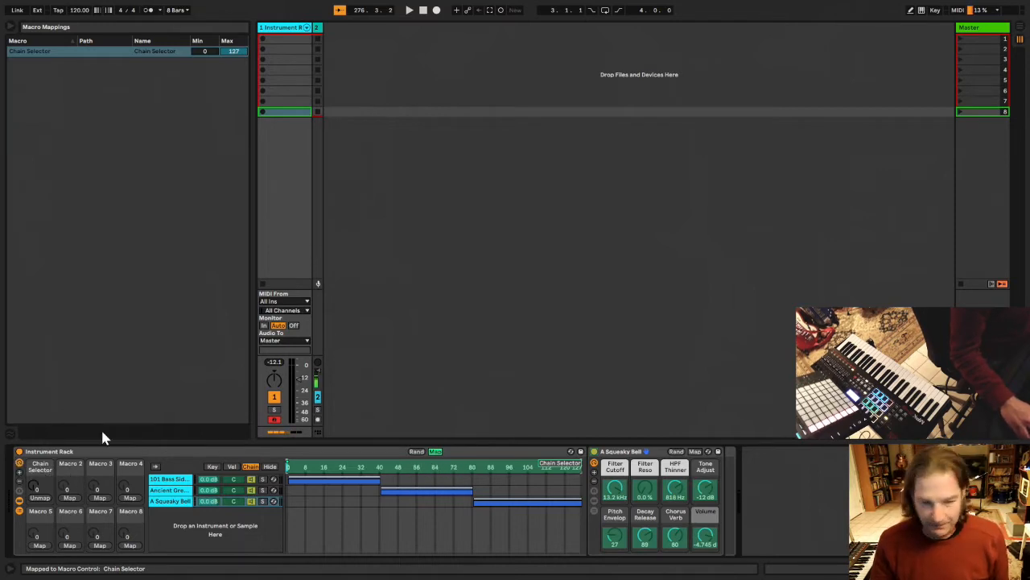
click(434, 451)
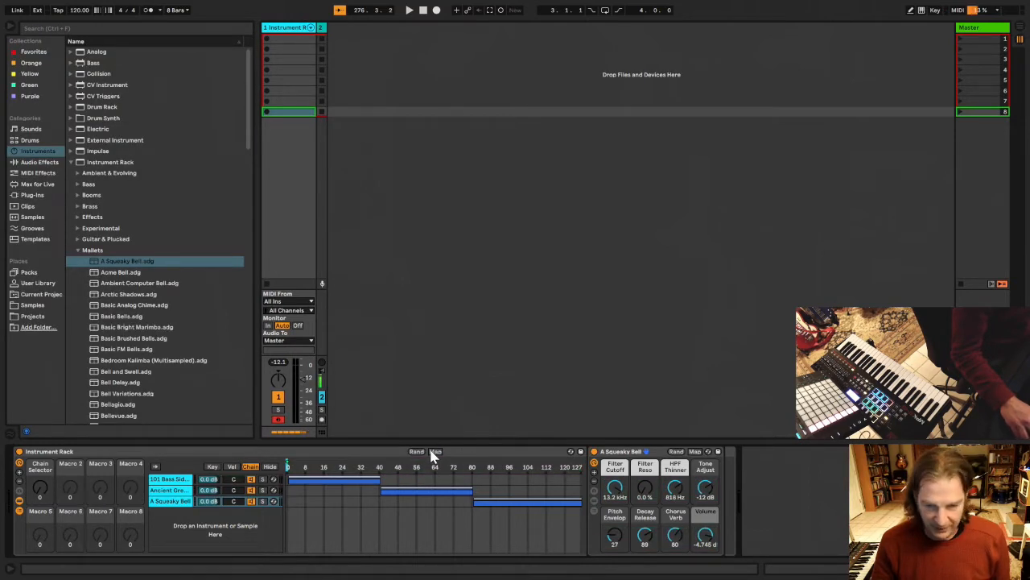
Set the Chain Selector macro to 2, compare the bass and lyre chains' devices, and raise the macro to 61.
mouse_move(40, 487)
mouse_down()
mouse_move(39, 412)
mouse_move(40, 509)
mouse_up()
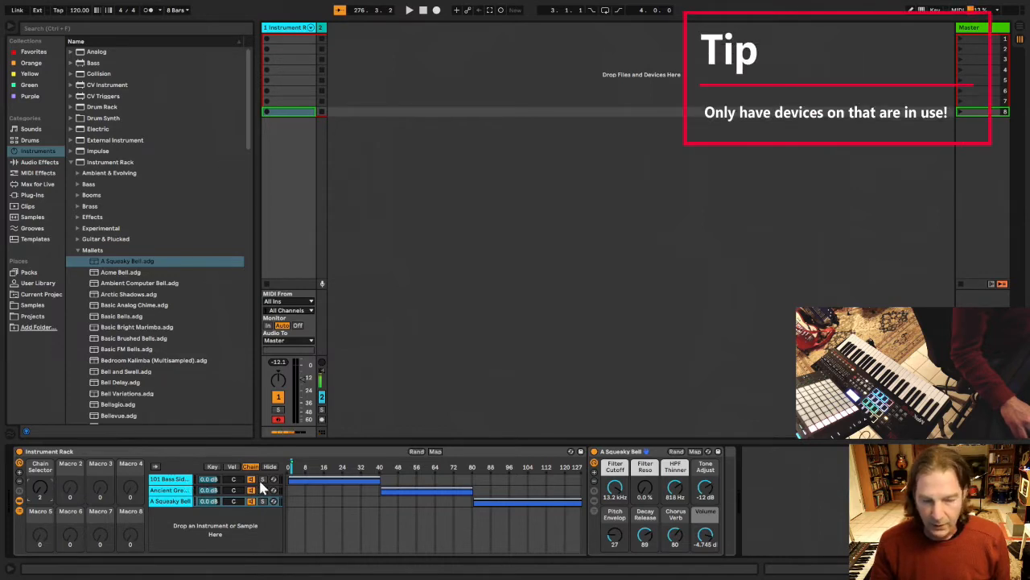
click(199, 481)
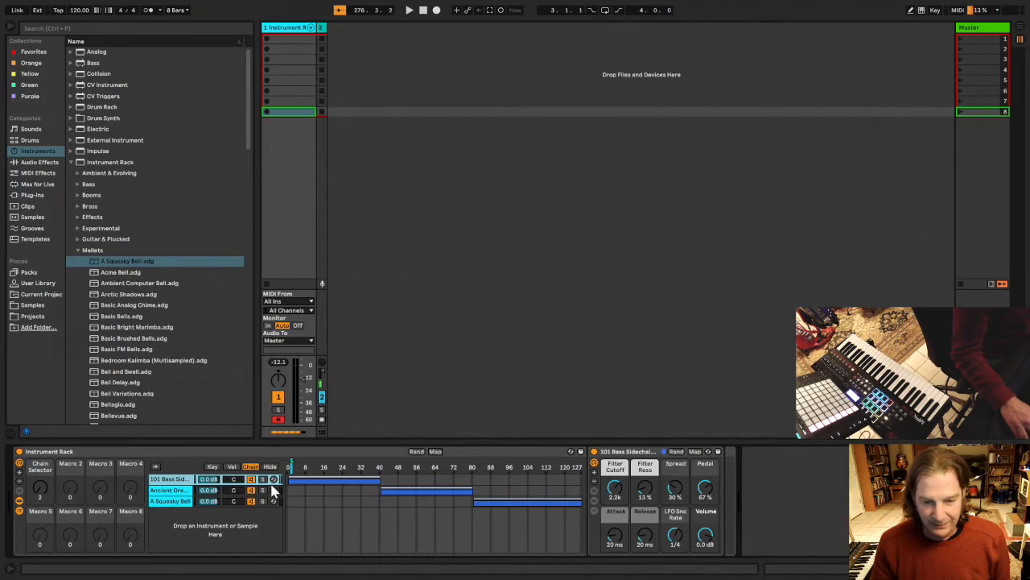
click(179, 492)
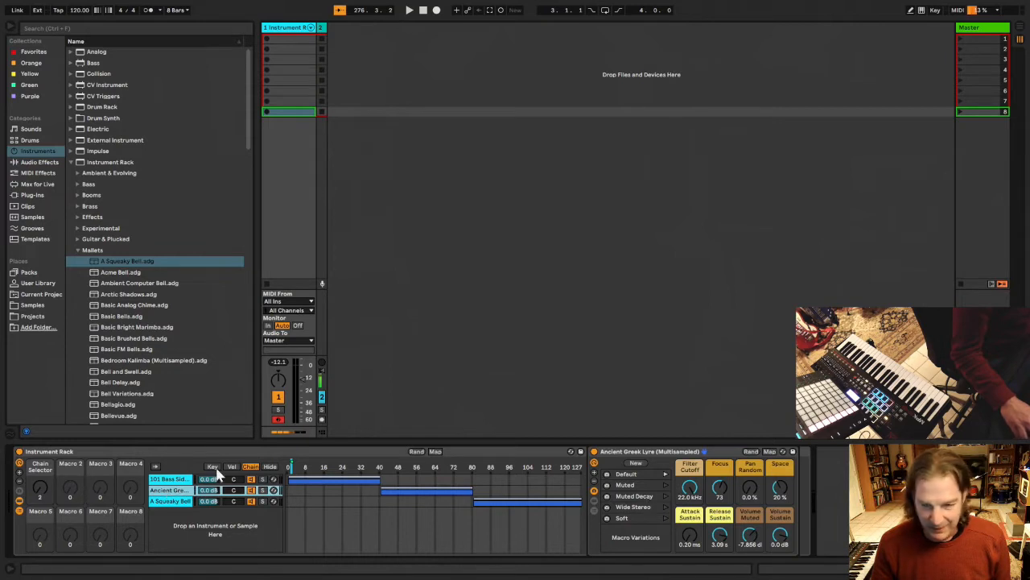
click(177, 479)
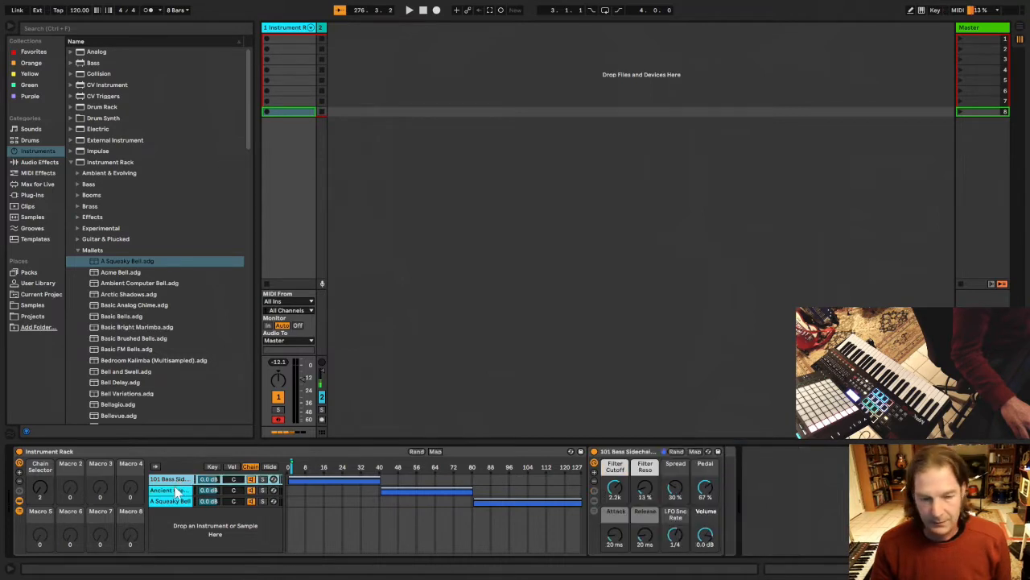
click(175, 490)
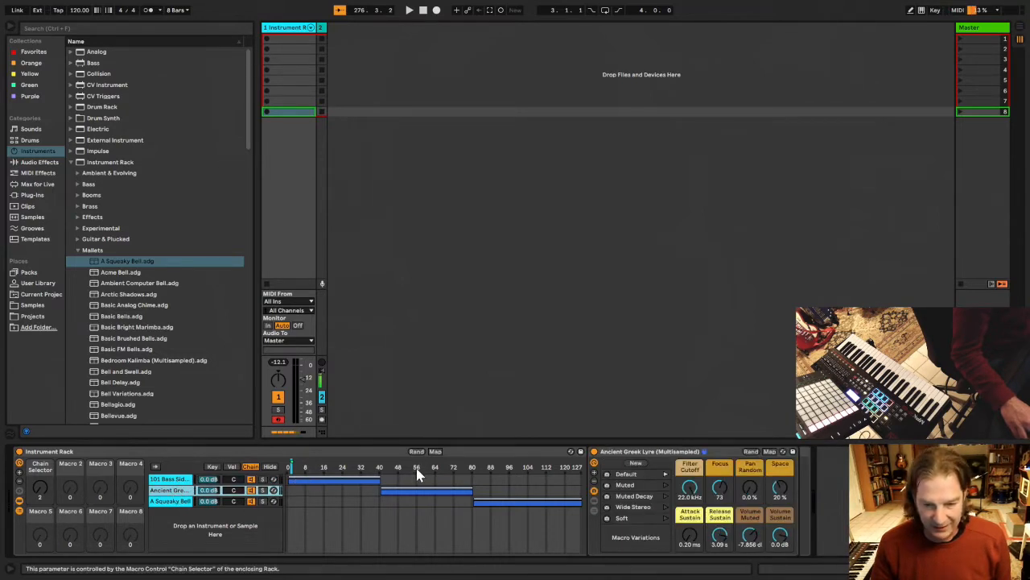
drag(38, 485, 39, 453)
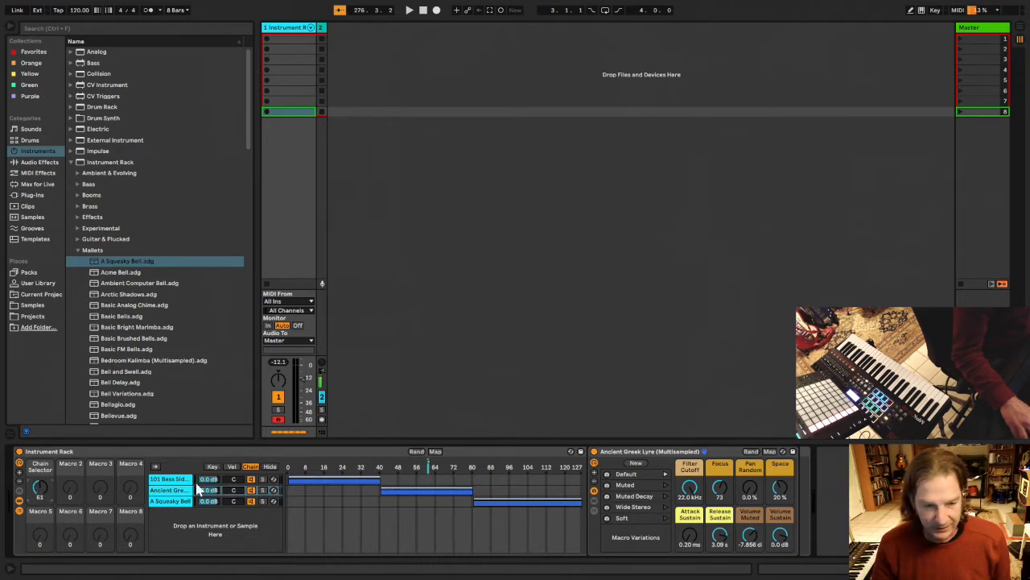
Map the Device On switches of 101 Bass Sidechain Fuzz and Ancient Greek Lyre to the Chain Selector macro.
click(167, 480)
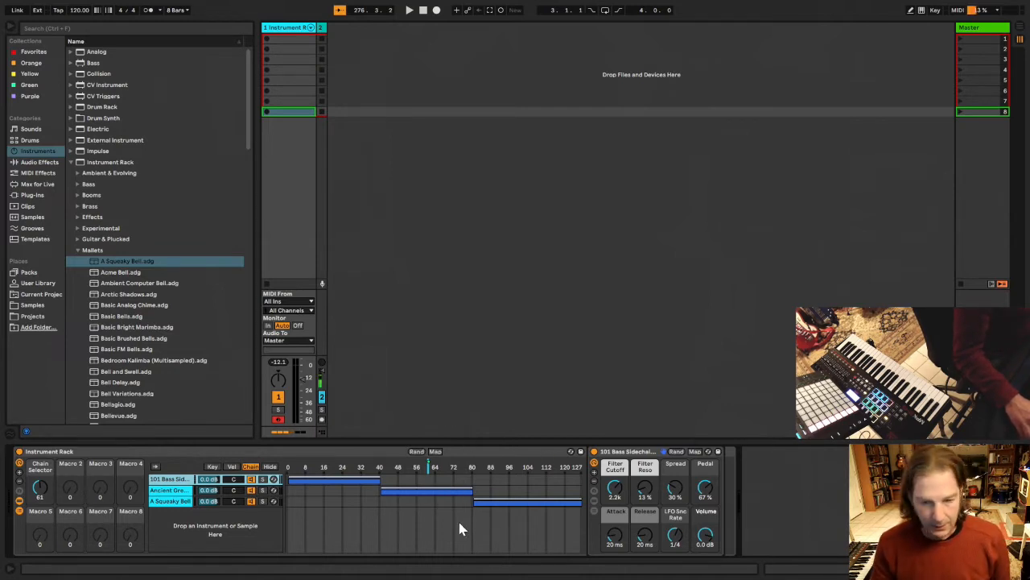
click(434, 452)
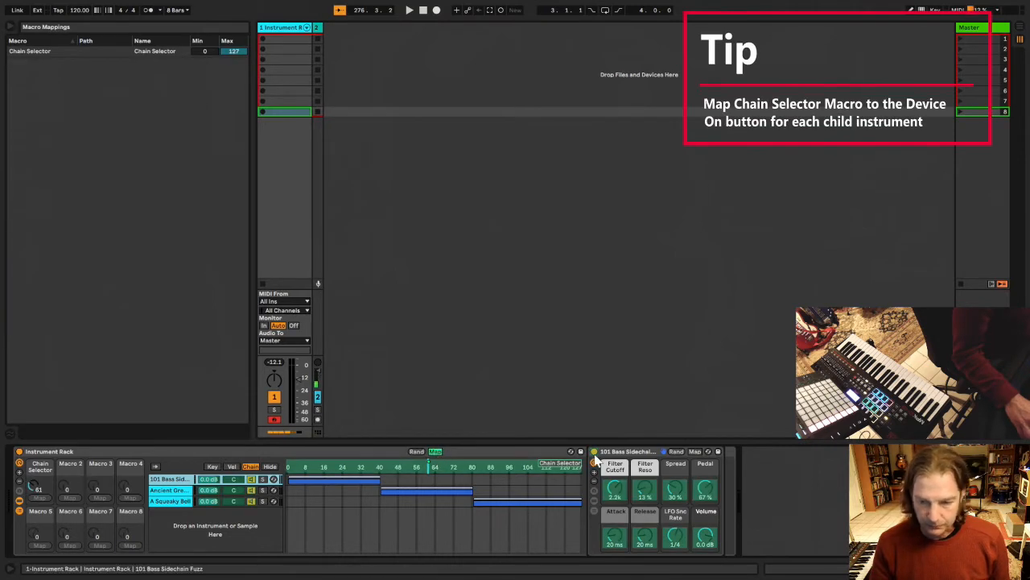
right_click(594, 453)
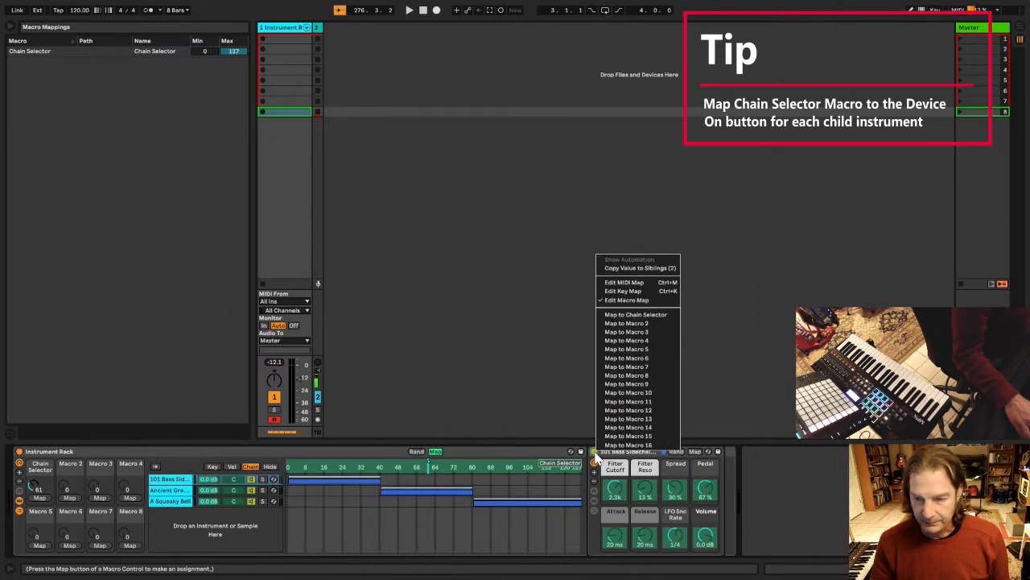
click(647, 316)
click(180, 490)
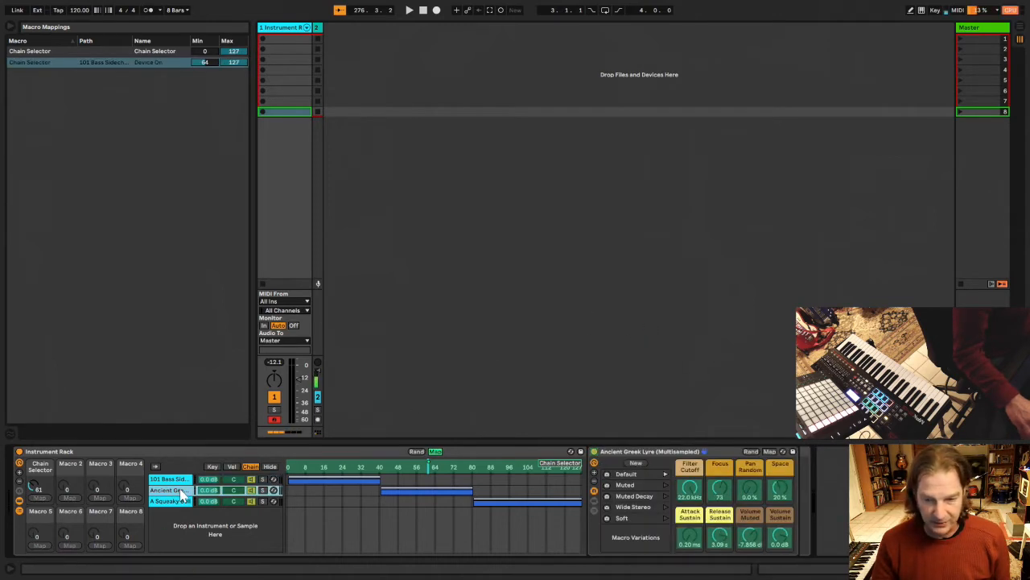
right_click(594, 452)
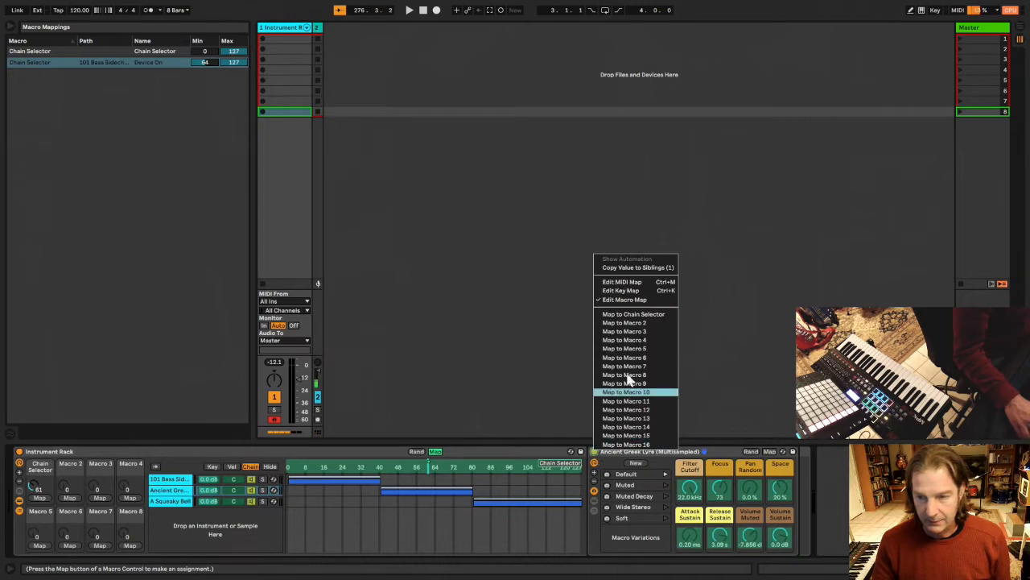
click(634, 314)
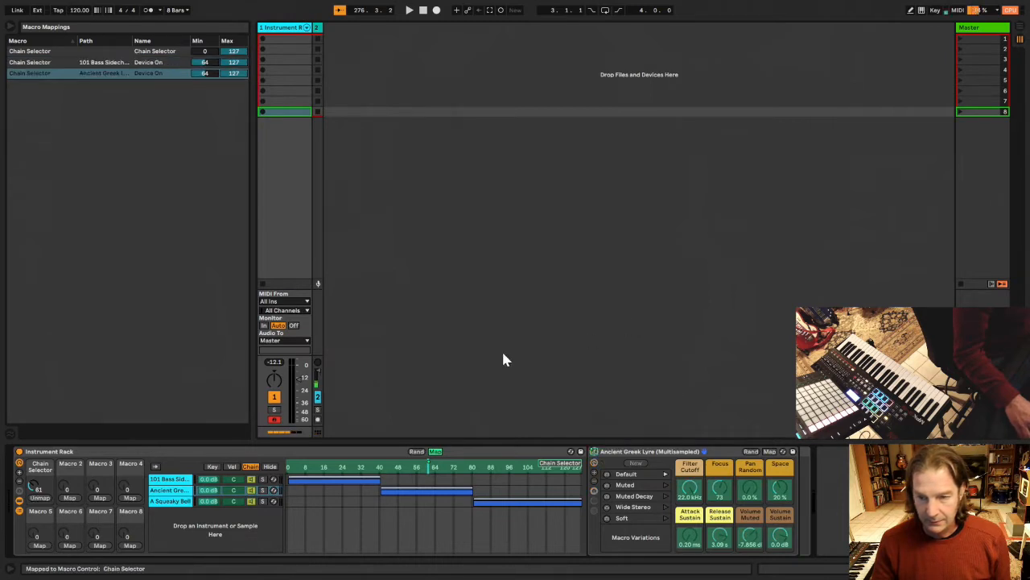
Map the Device On switch of A Squeaky Bell to the Chain Selector macro.
click(171, 502)
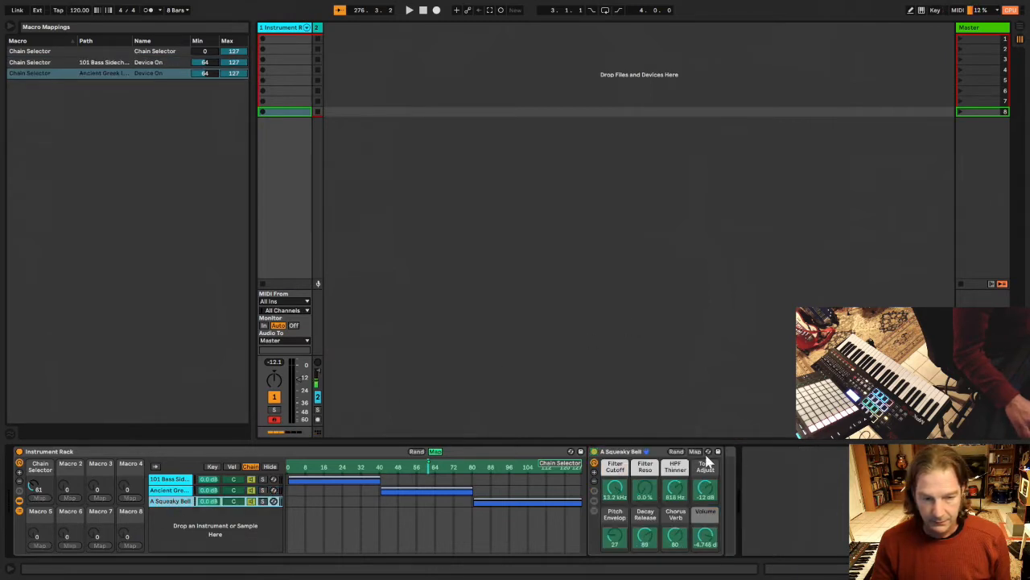
right_click(595, 456)
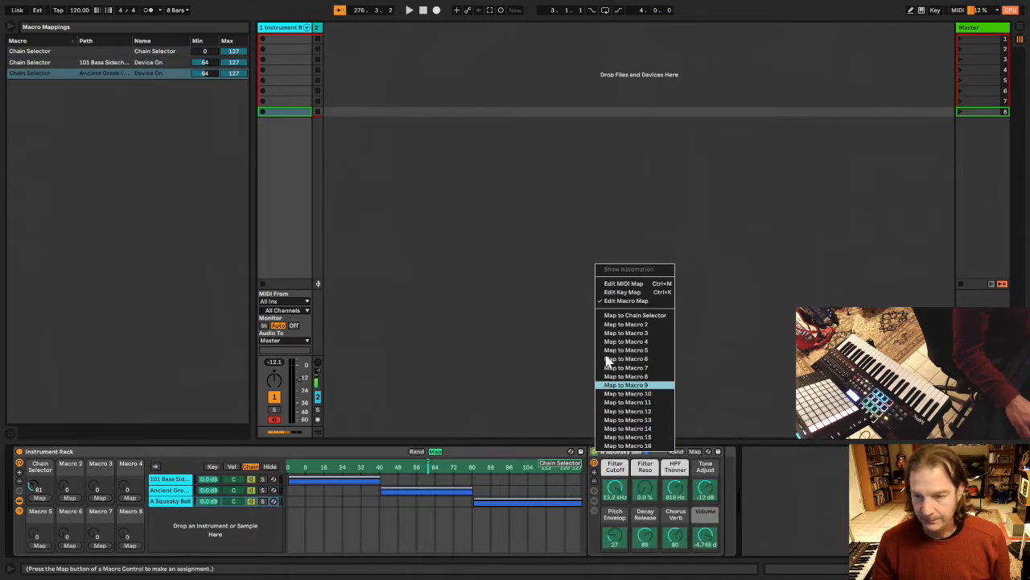
click(624, 316)
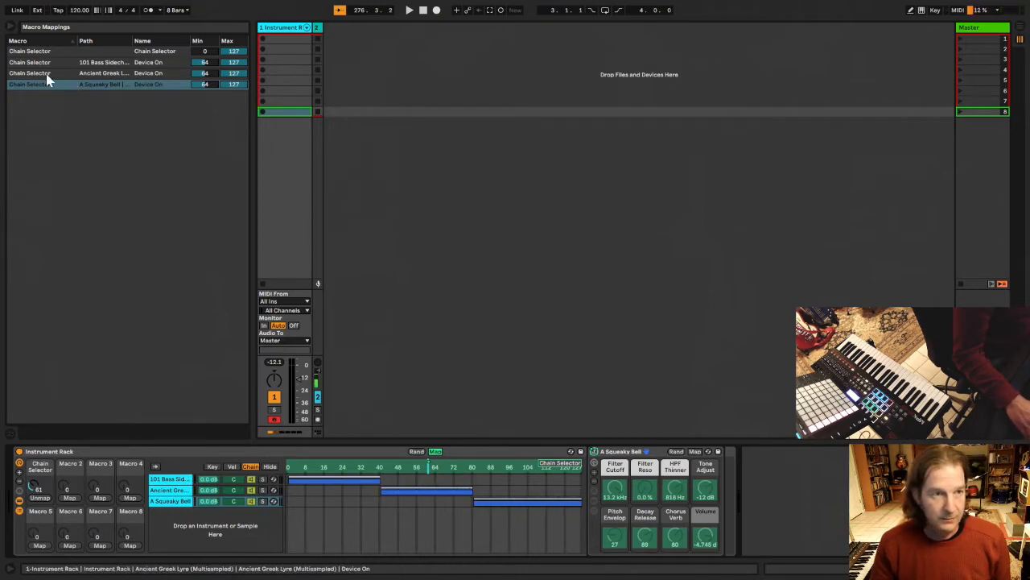
Set the Device On mapping ranges to 1–40 for 101 Bass Sidechain Fuzz and 41–80 for Ancient Greek Lyre.
click(208, 64)
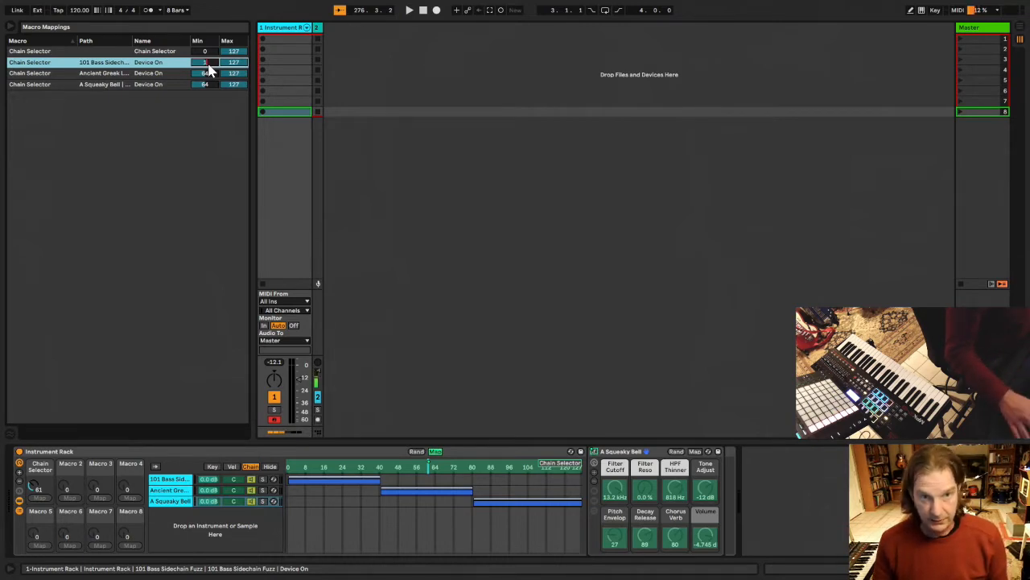
click(233, 63)
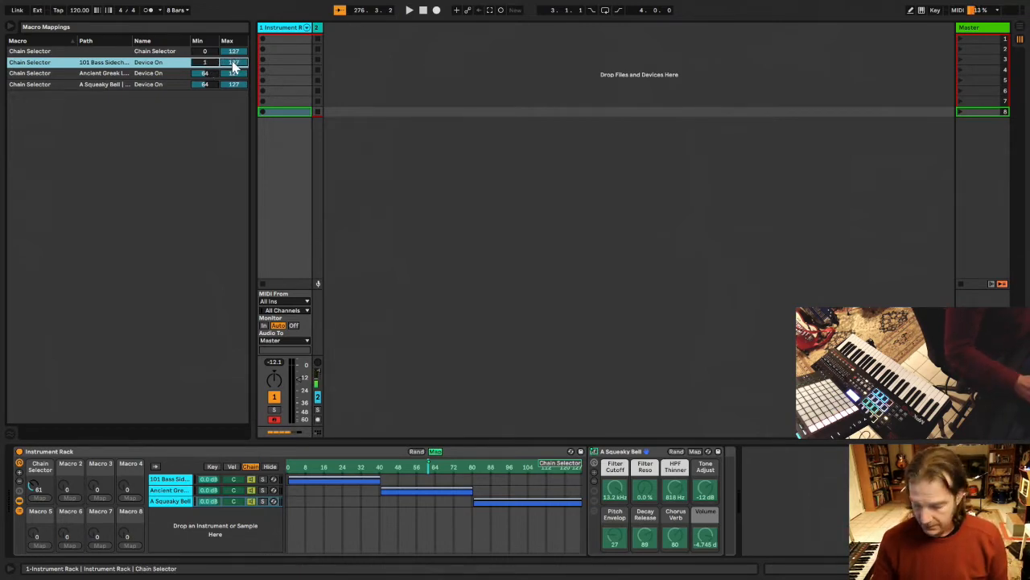
text(40)
click(202, 73)
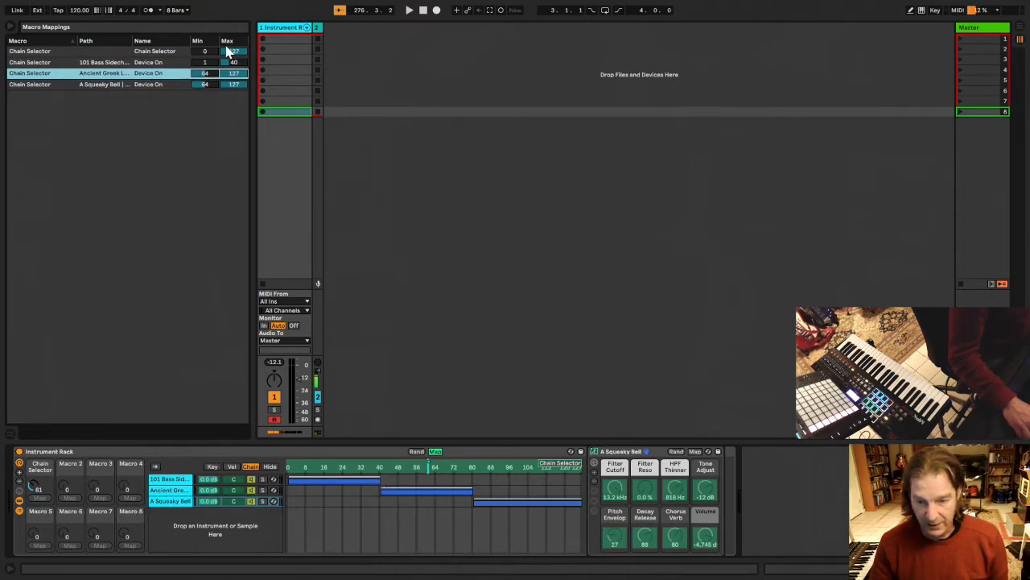
text(41)
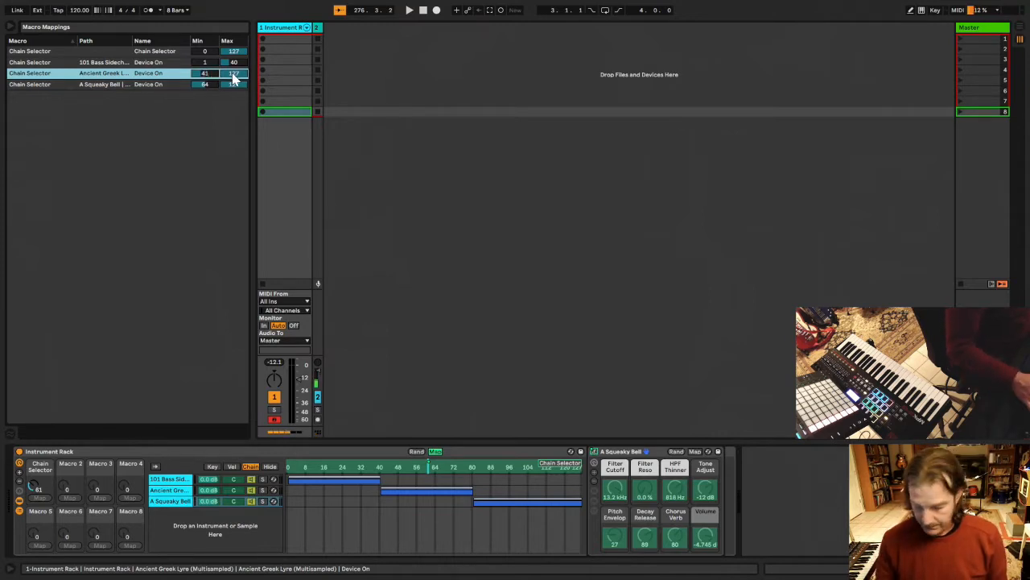
text(80)
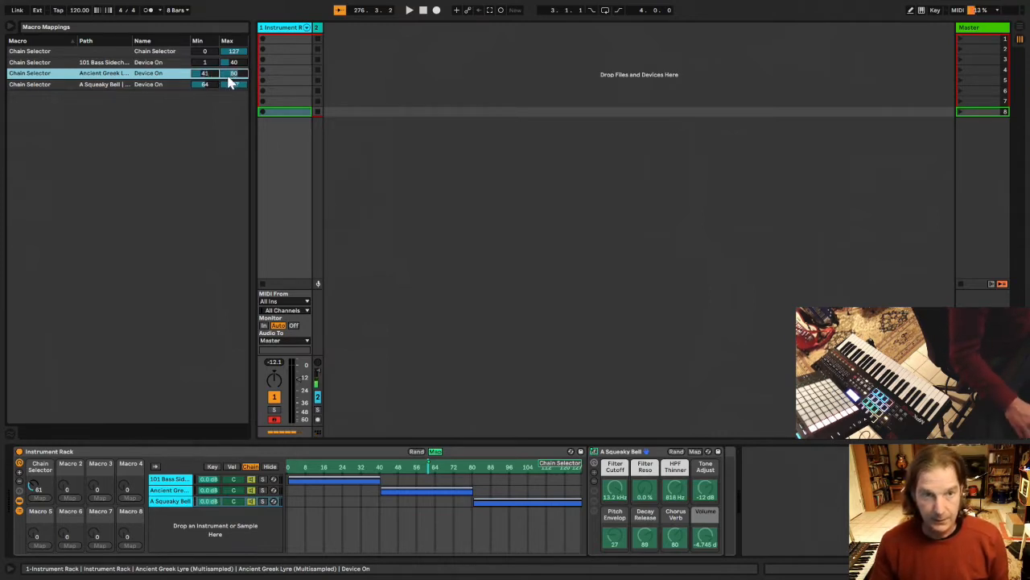
Set the minimum of A Squeaky Bell's Device On mapping to 81 and leave macro mapping mode.
click(205, 85)
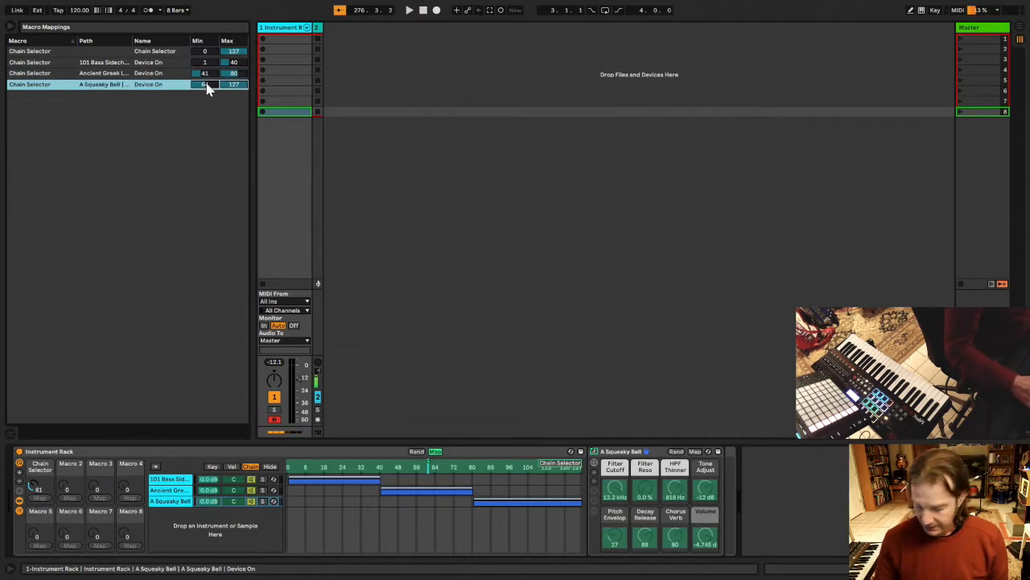
text(81)
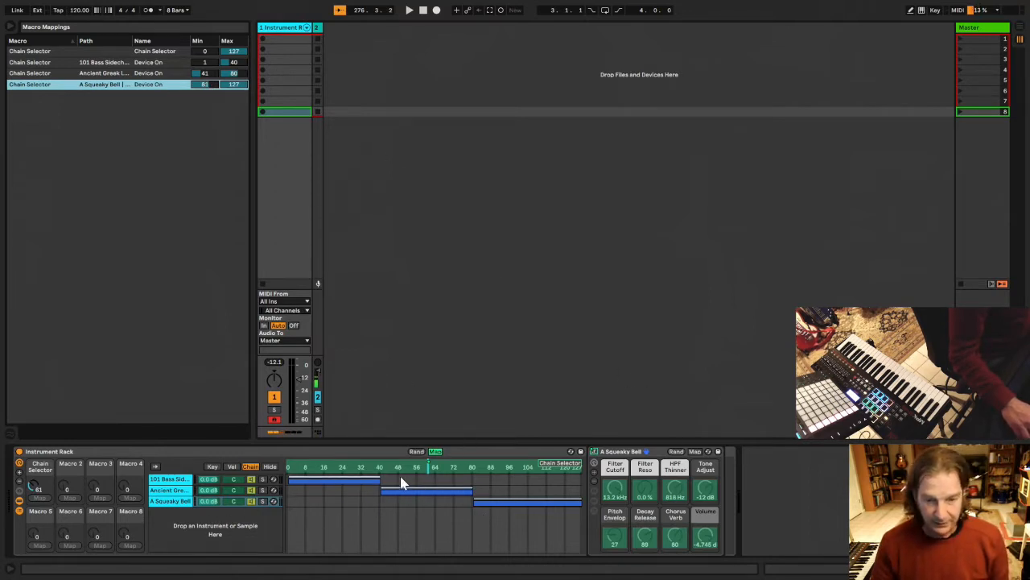
click(436, 452)
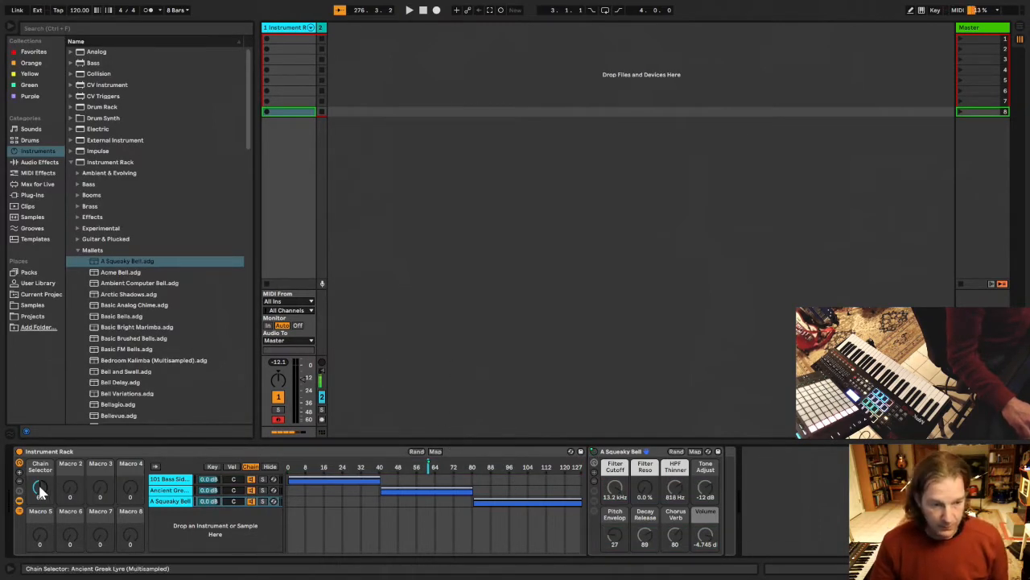
Sweep the Chain Selector macro across the bass and lyre zones while checking the 101 Bass Sidechain Fuzz device's on/off state.
click(166, 481)
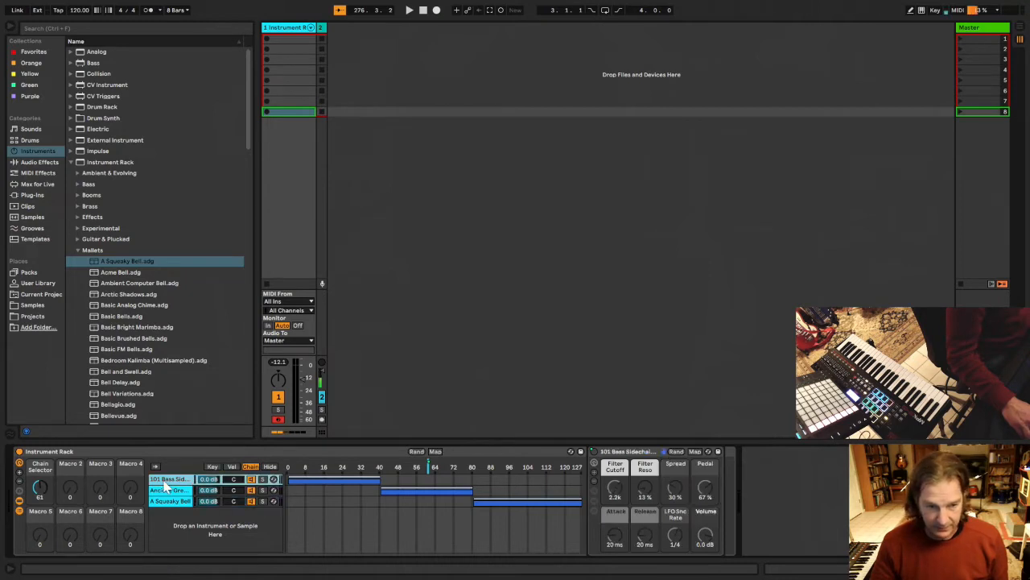
click(40, 487)
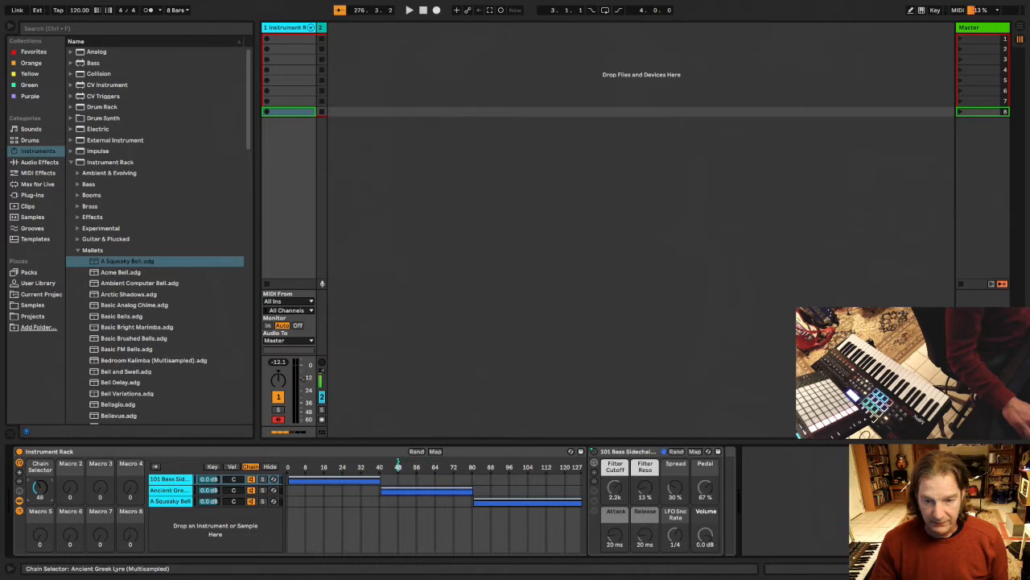
drag(40, 487, 40, 491)
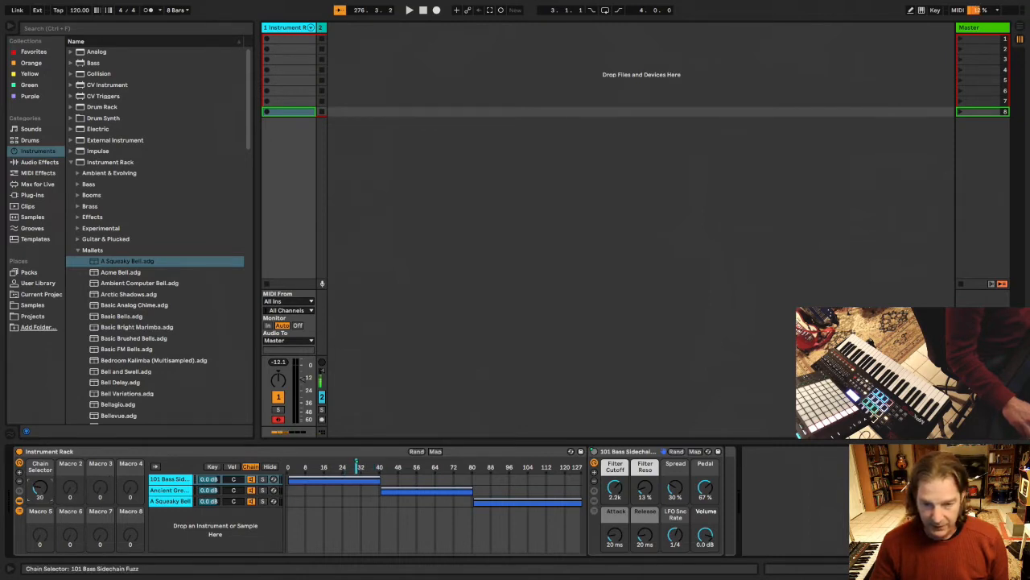
drag(40, 488, 40, 481)
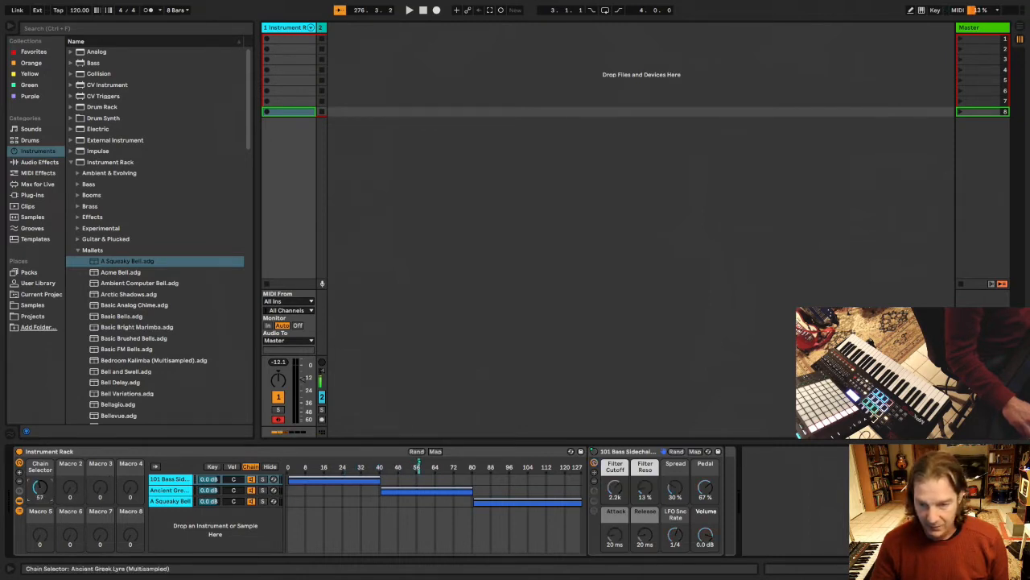
mouse_move(40, 486)
mouse_down()
mouse_move(39, 462)
mouse_move(40, 505)
mouse_up()
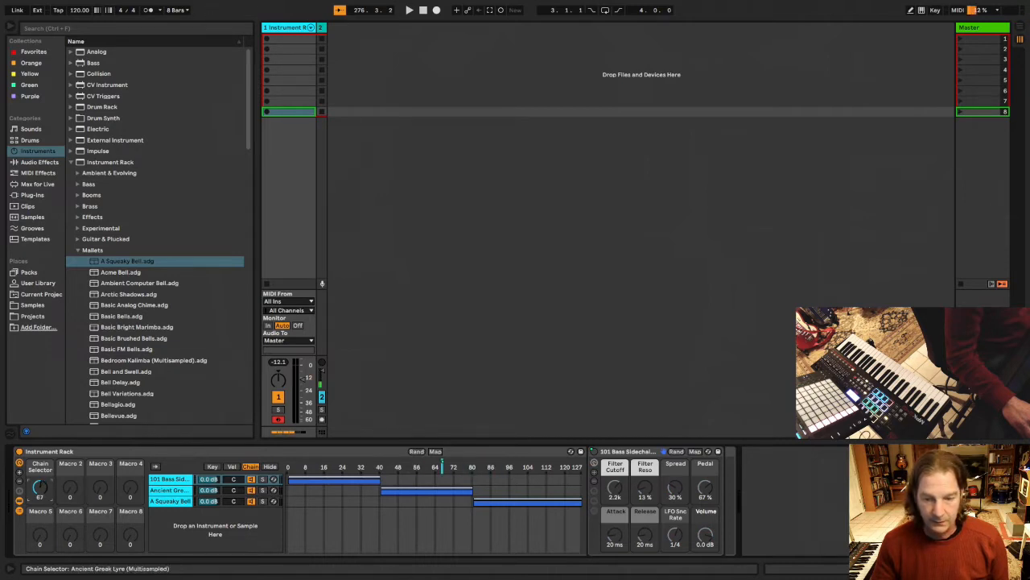
Check the lyre, bell and bass devices' on/off states with the Chain Selector macro raised to 83, and lower the macro to 51.
click(170, 490)
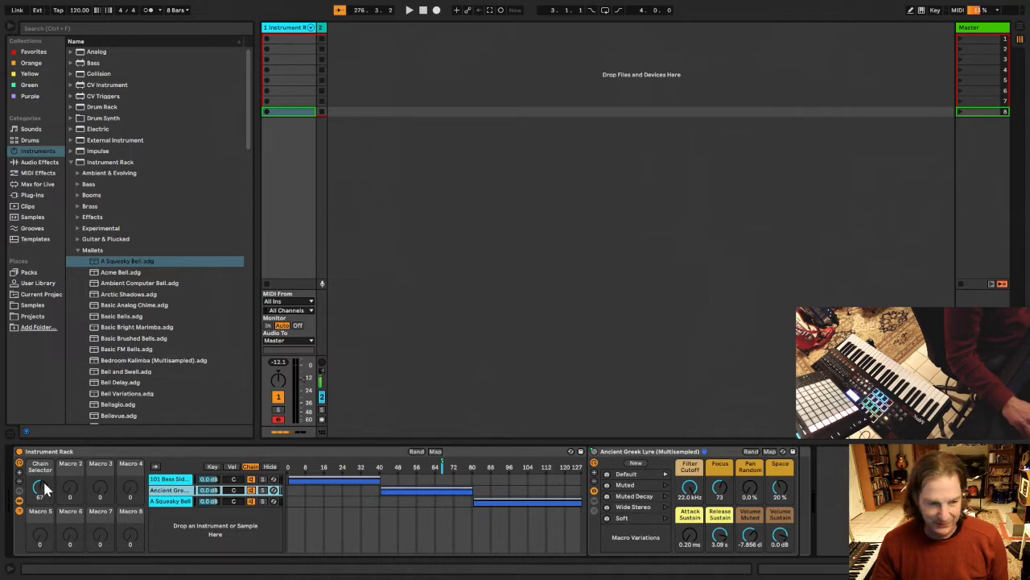
mouse_move(42, 479)
mouse_down()
mouse_move(43, 467)
mouse_move(43, 495)
mouse_move(39, 441)
mouse_up()
click(159, 501)
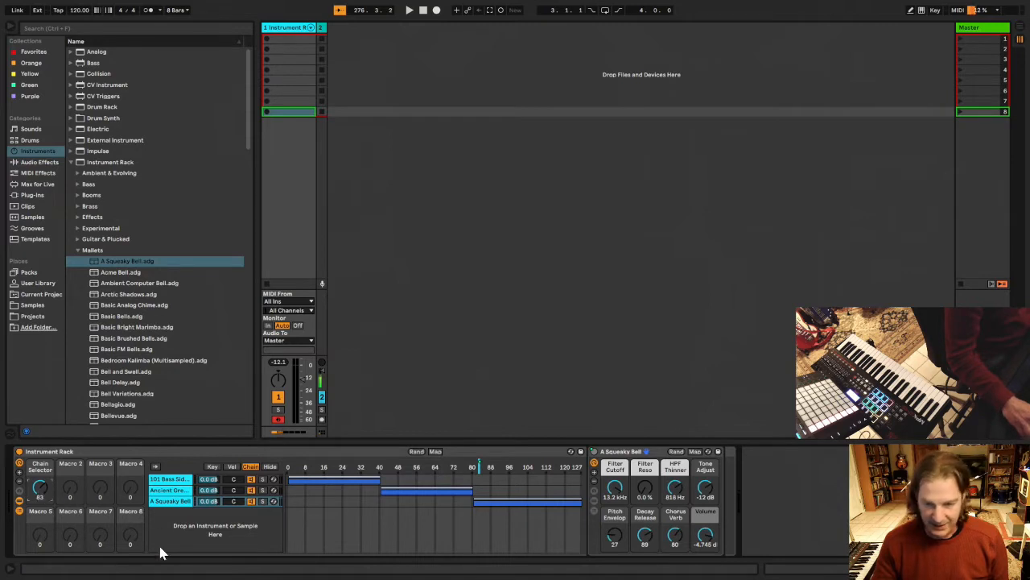
click(169, 490)
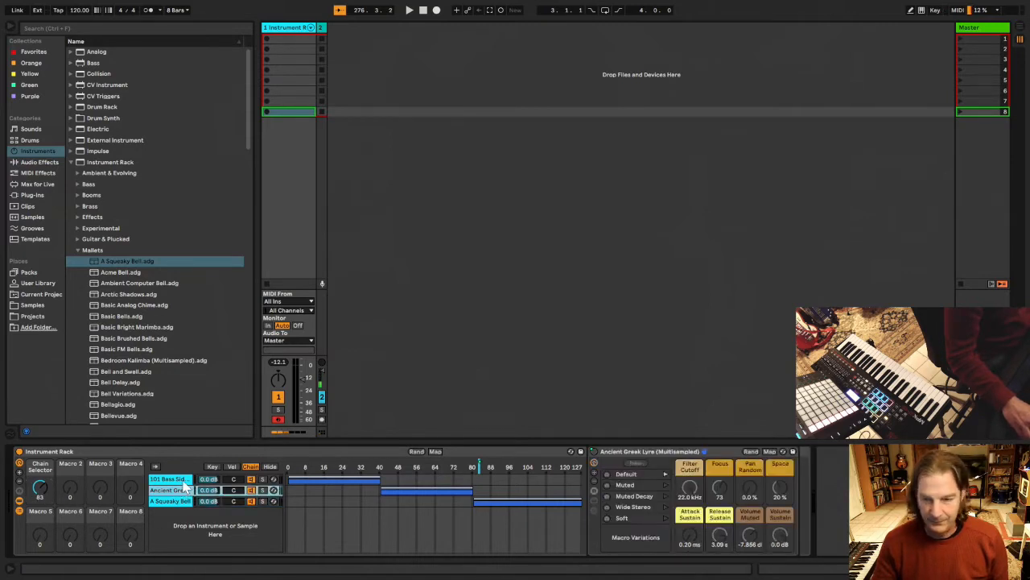
click(182, 480)
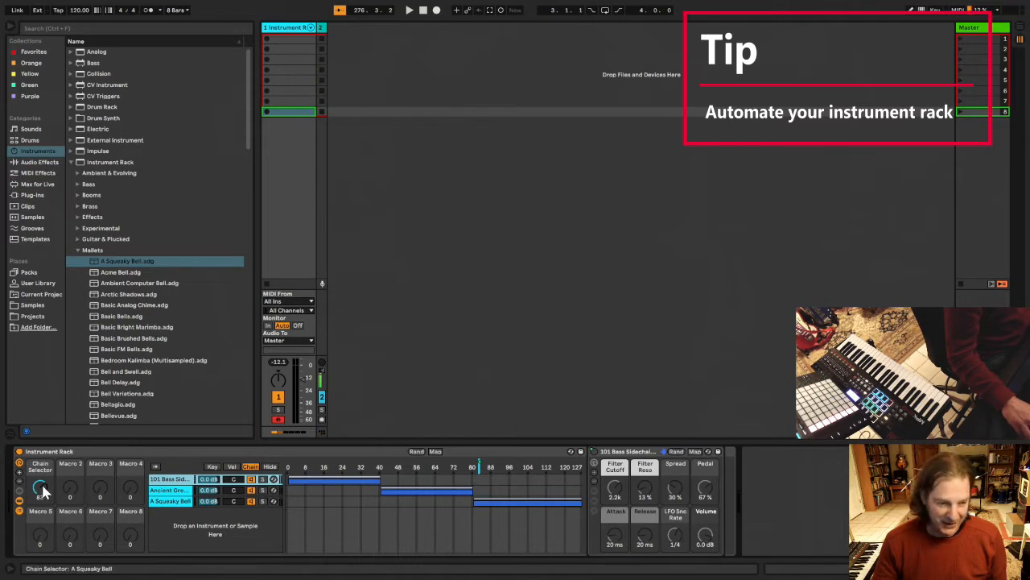
mouse_move(40, 487)
mouse_down()
mouse_move(39, 511)
mouse_move(39, 474)
mouse_move(40, 506)
mouse_up()
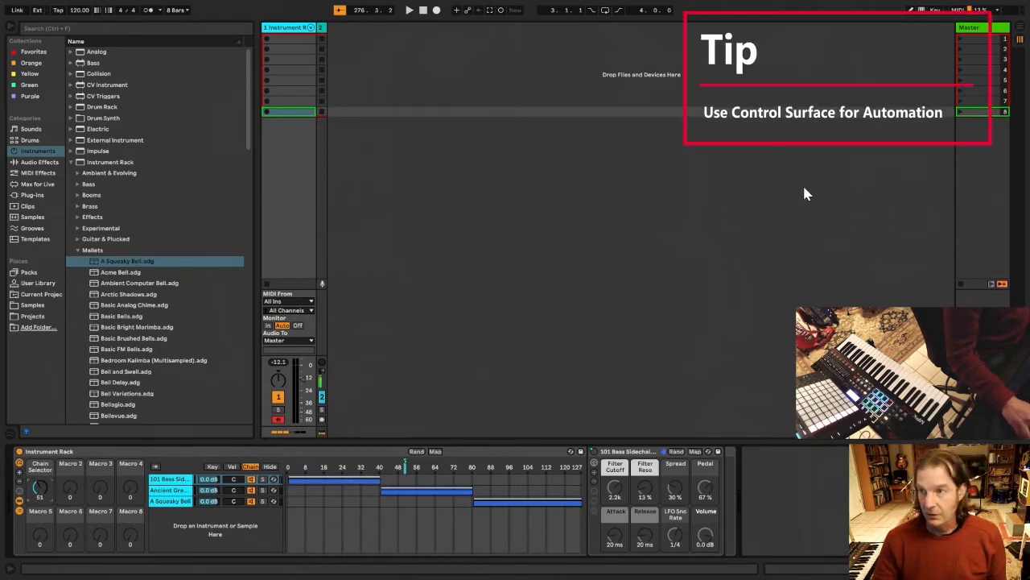
MIDI-map the Chain Selector macro to CC 29 on channel 1 and leave MIDI mapping mode.
click(958, 10)
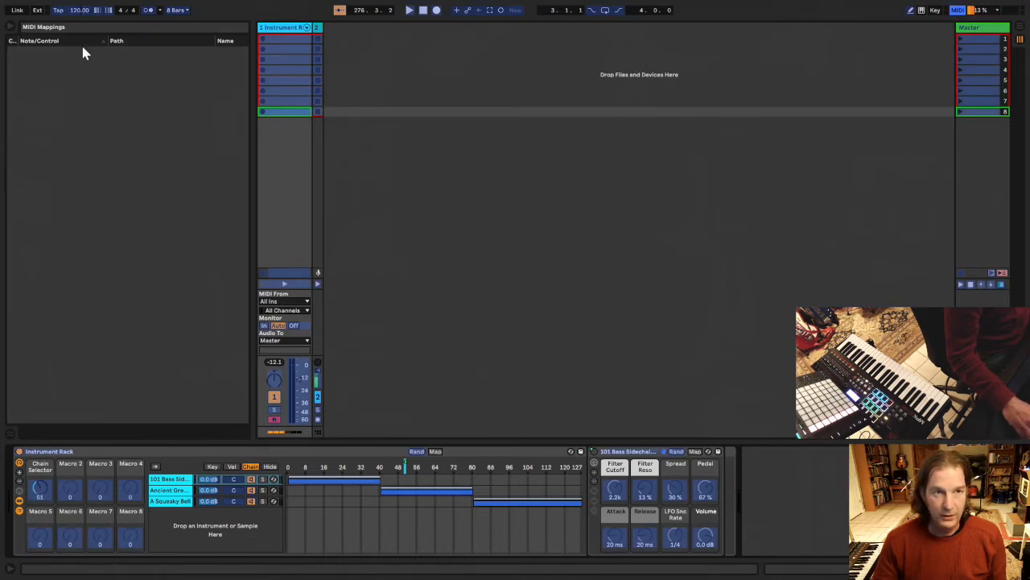
click(41, 491)
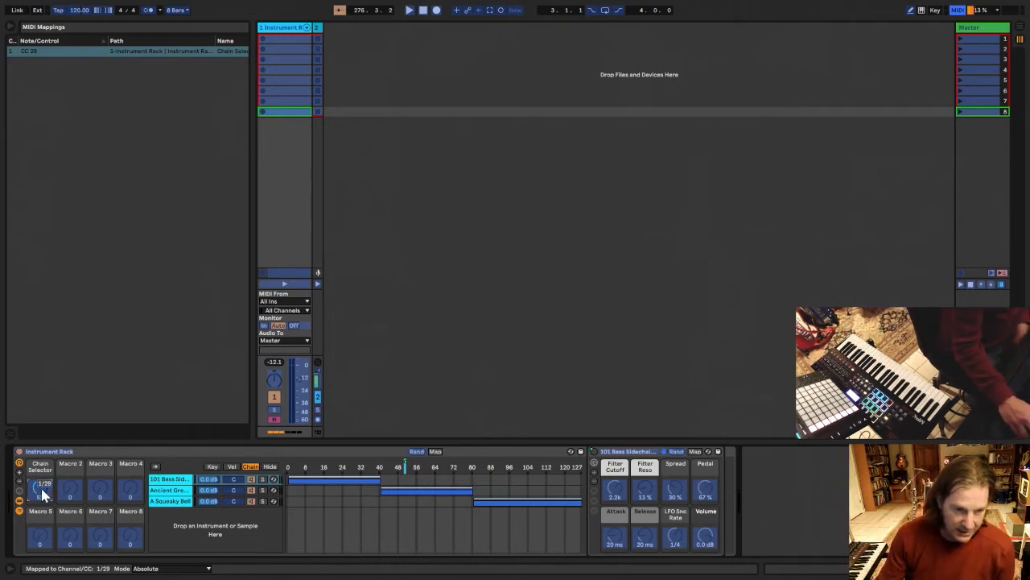
click(958, 10)
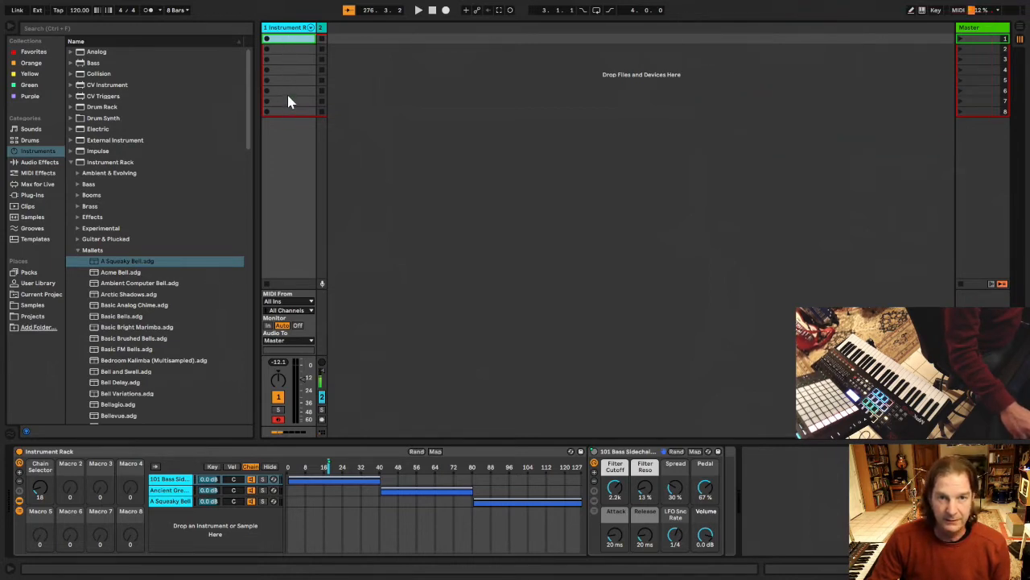
Insert empty MIDI clips into the first four clip slots of the Instrument Rack track.
right_click(292, 42)
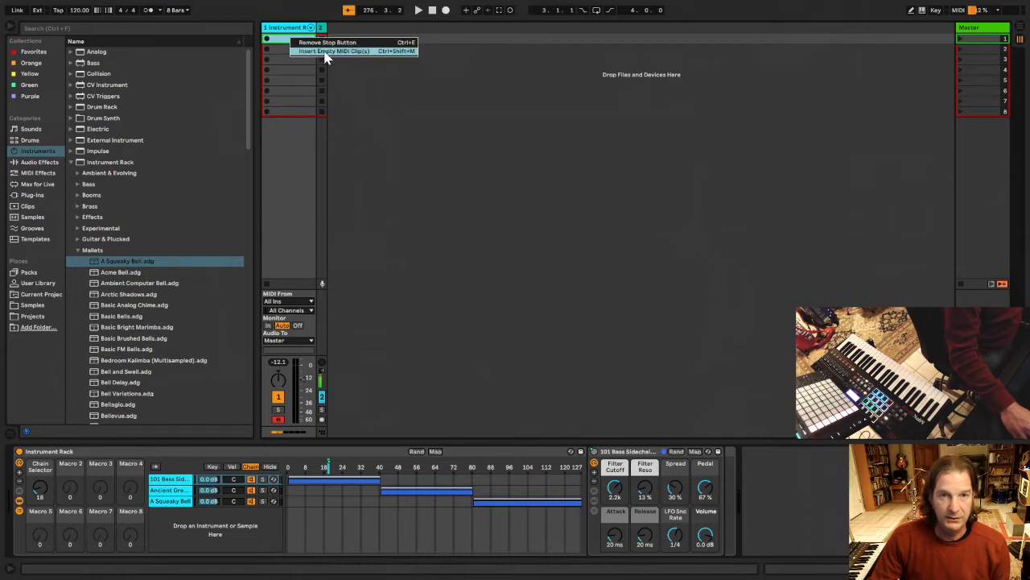
click(327, 51)
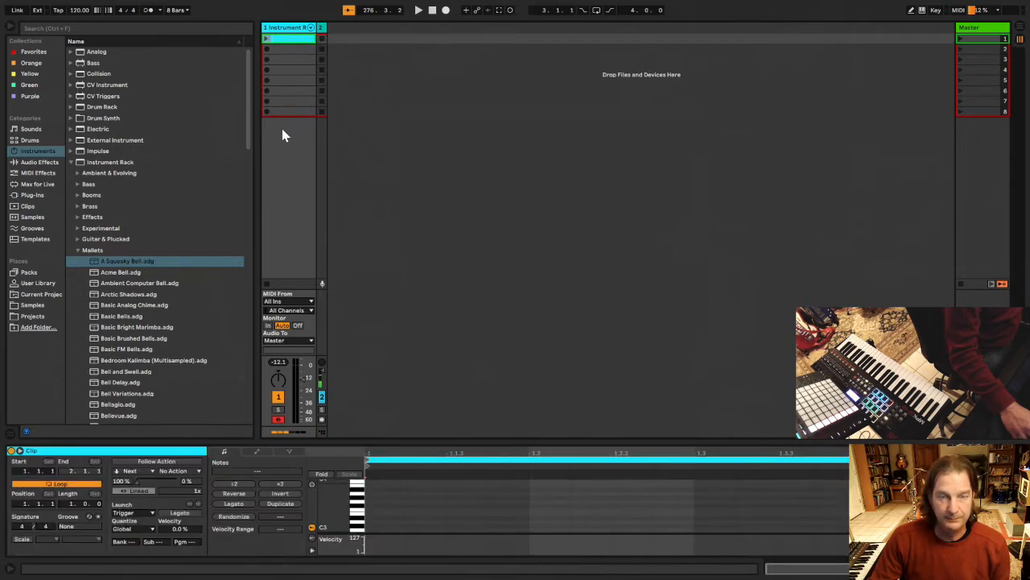
click(294, 50)
right_click(295, 50)
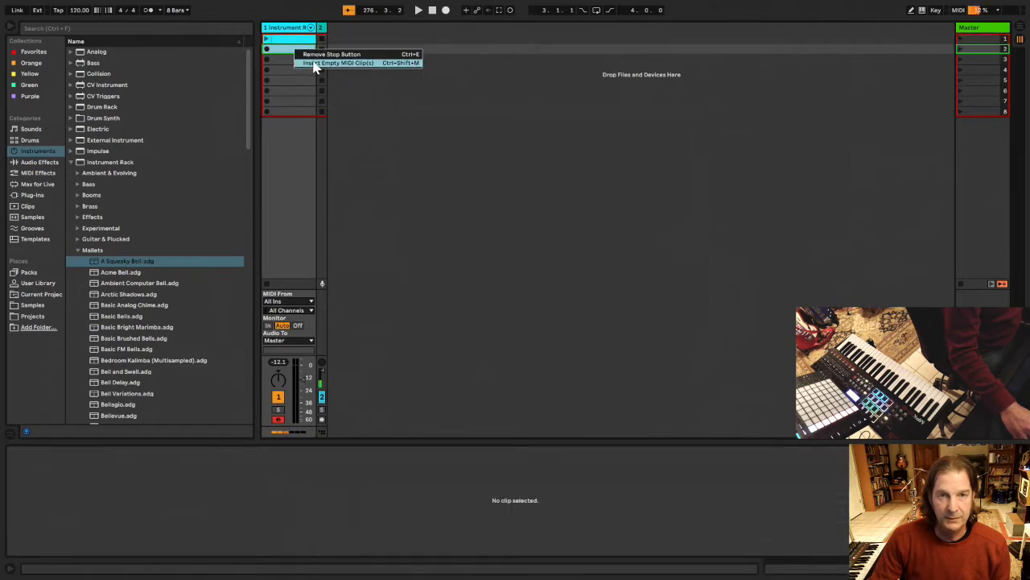
click(314, 64)
right_click(283, 59)
click(298, 71)
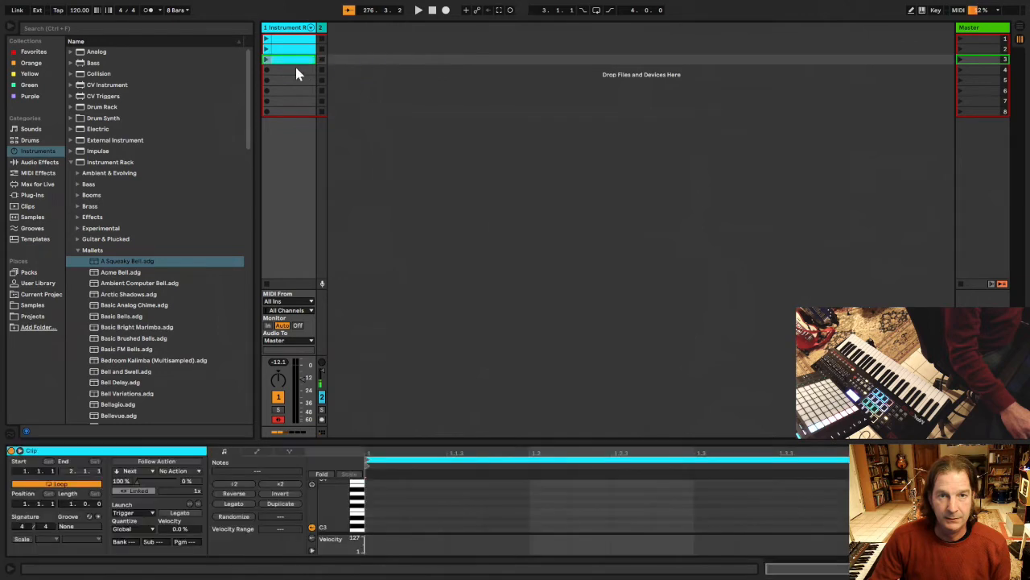
click(291, 71)
right_click(291, 71)
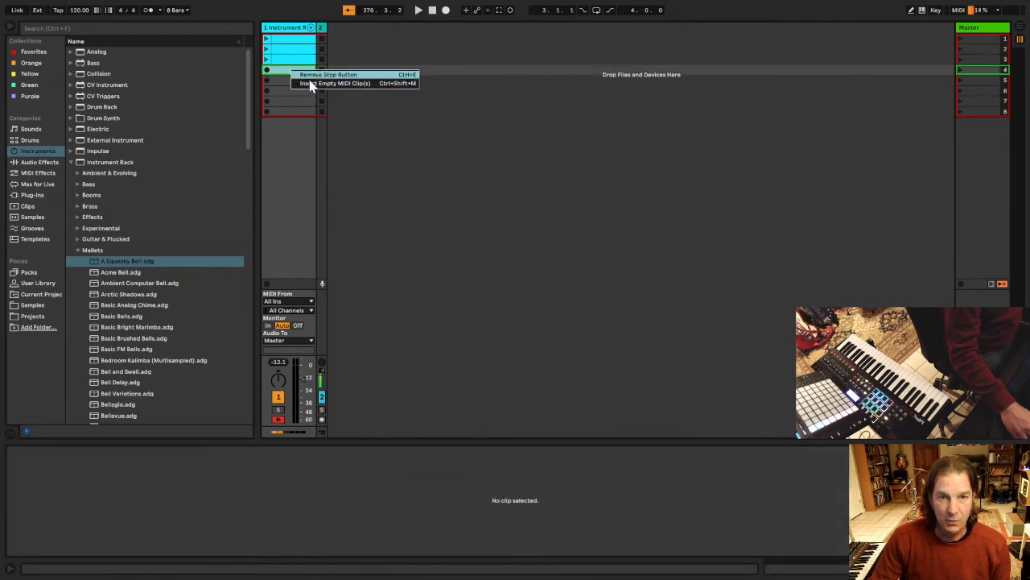
click(312, 83)
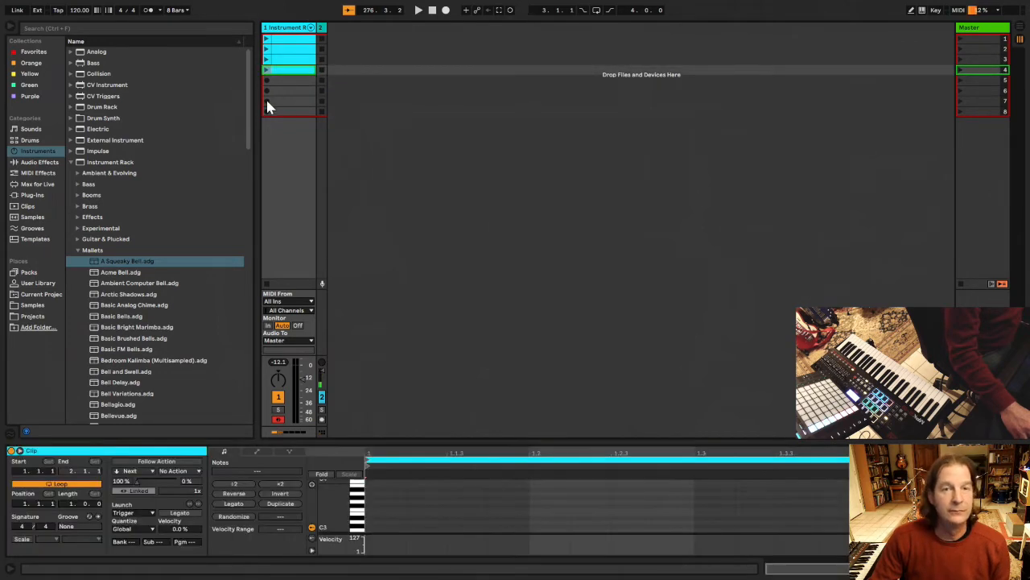
Name the clips in the first two slots of the Instrument Rack track Ins 1 and Ins 2.
click(293, 40)
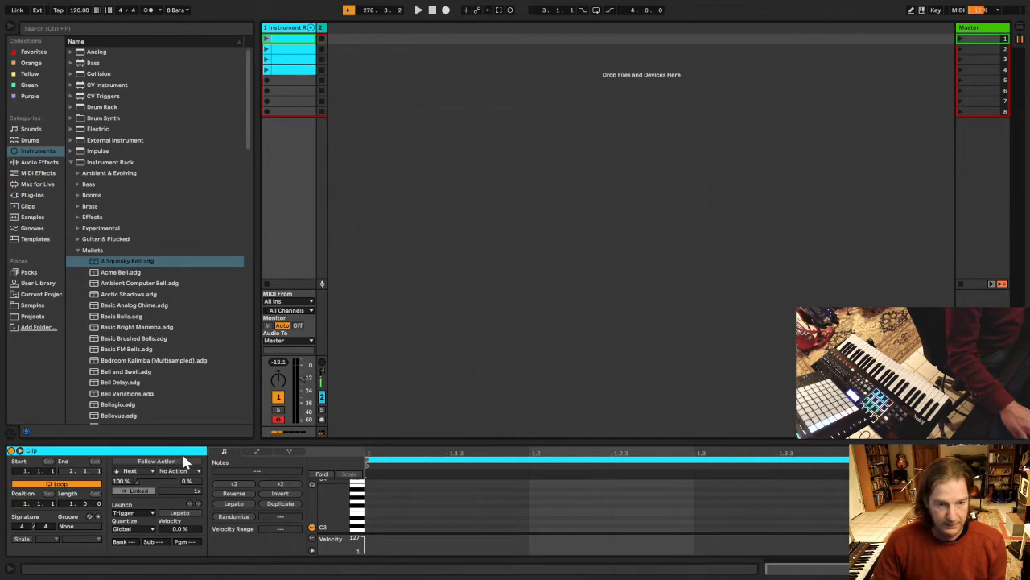
key(shift+Tab)
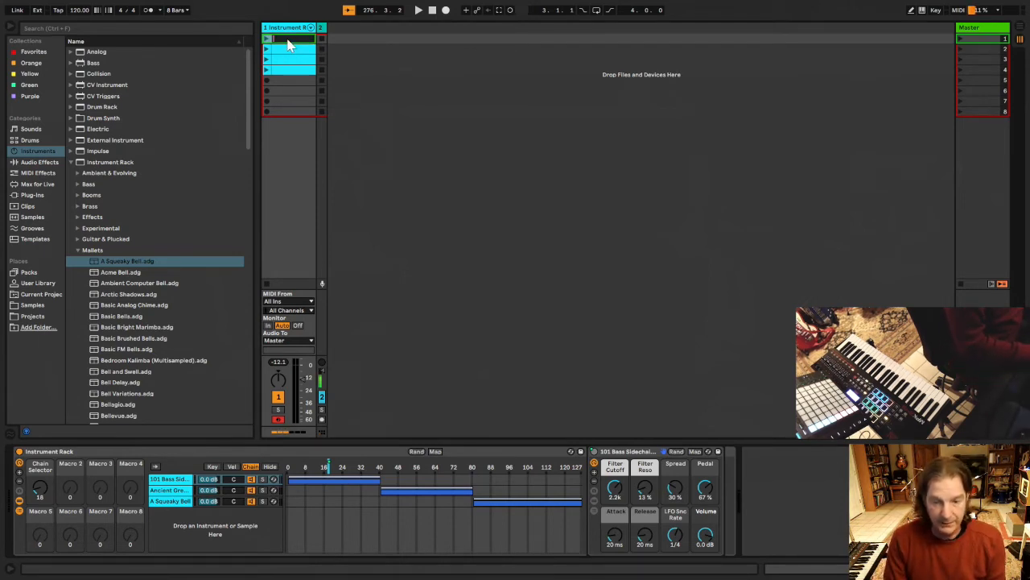
text(Ins 1)
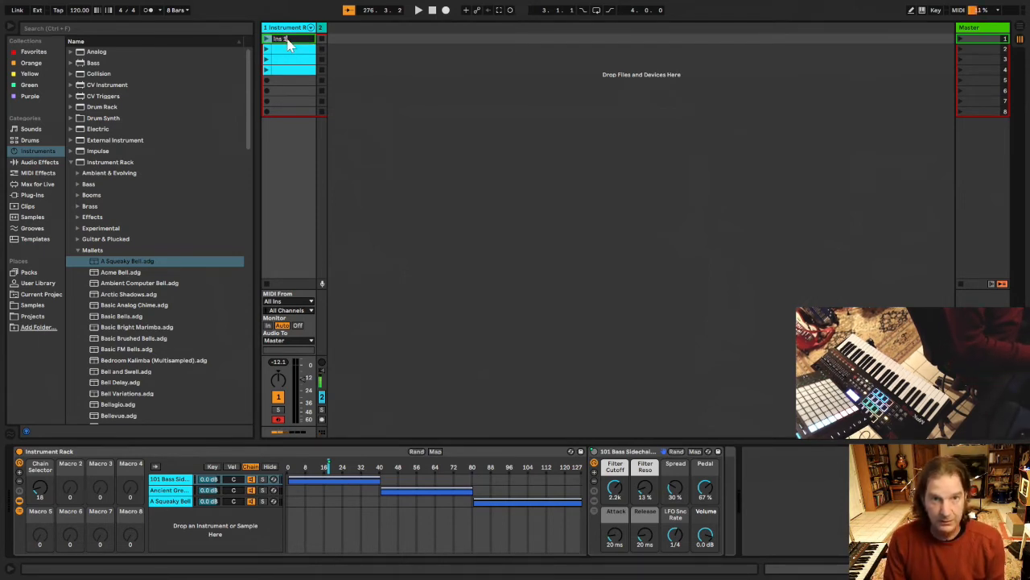
click(289, 55)
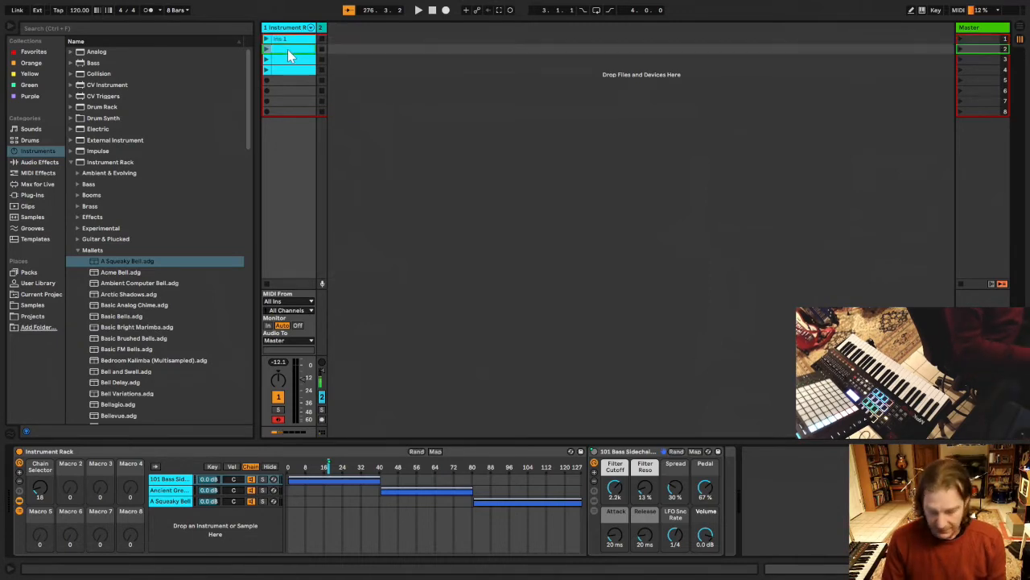
key(ctrl+r)
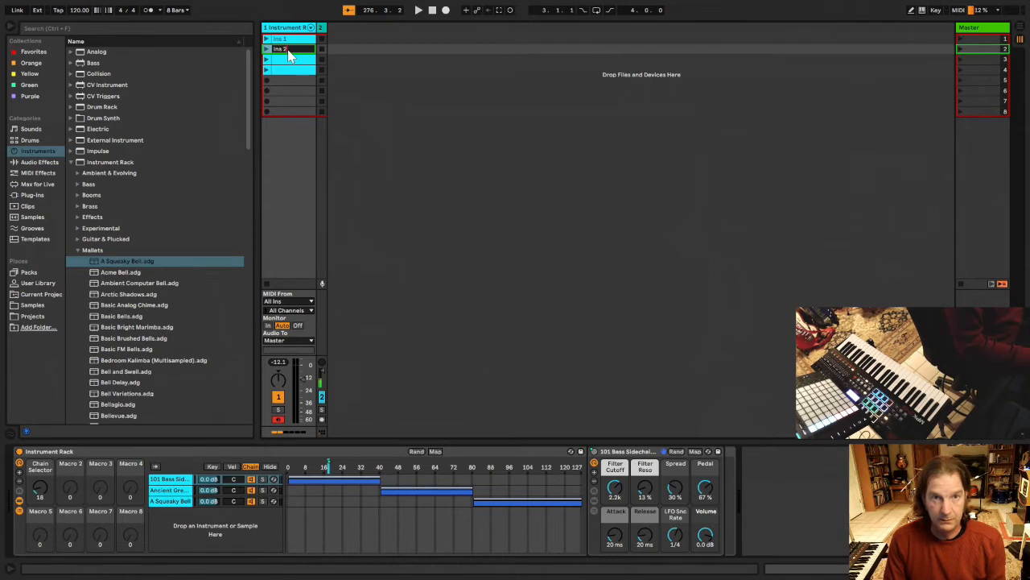
Name the clip in the third slot Ins 3 and the clip in the fourth slot All Off.
click(289, 59)
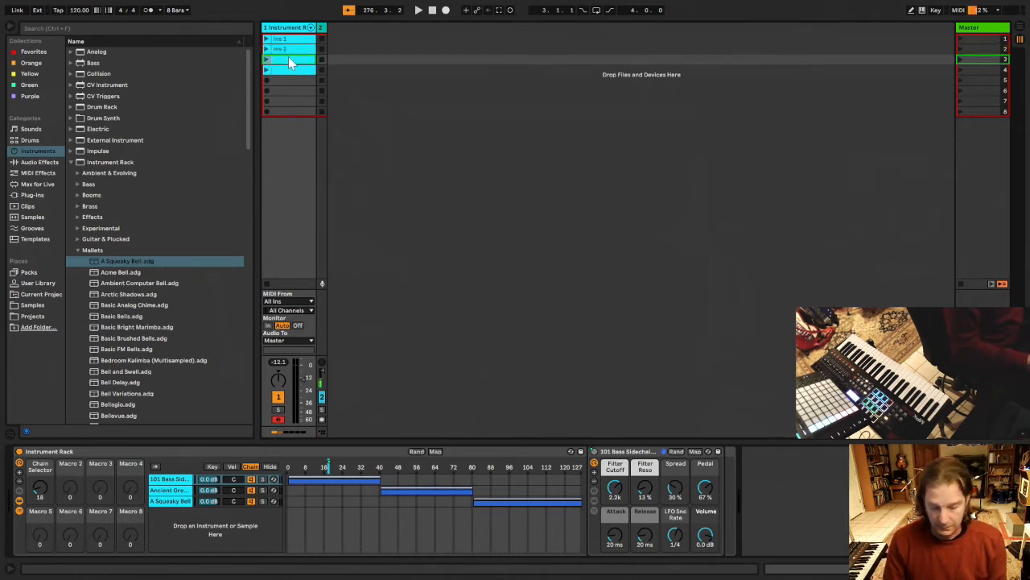
text(Om)
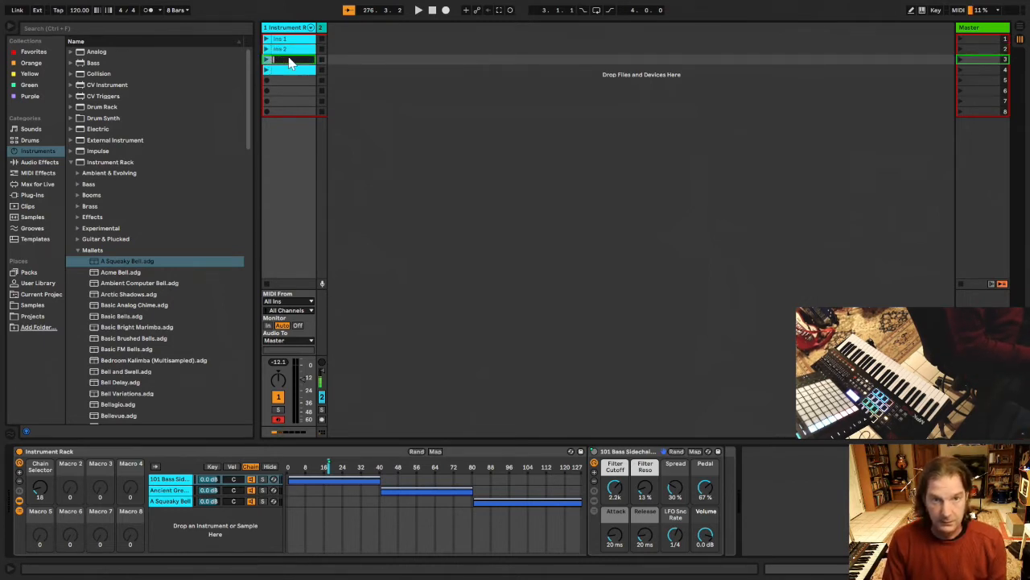
text(Ins 3)
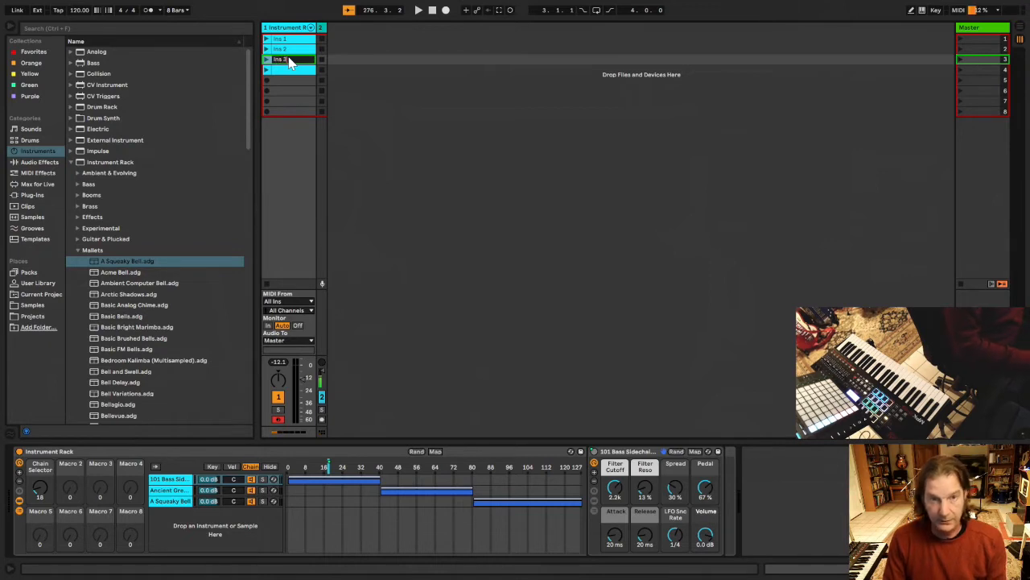
key(Return)
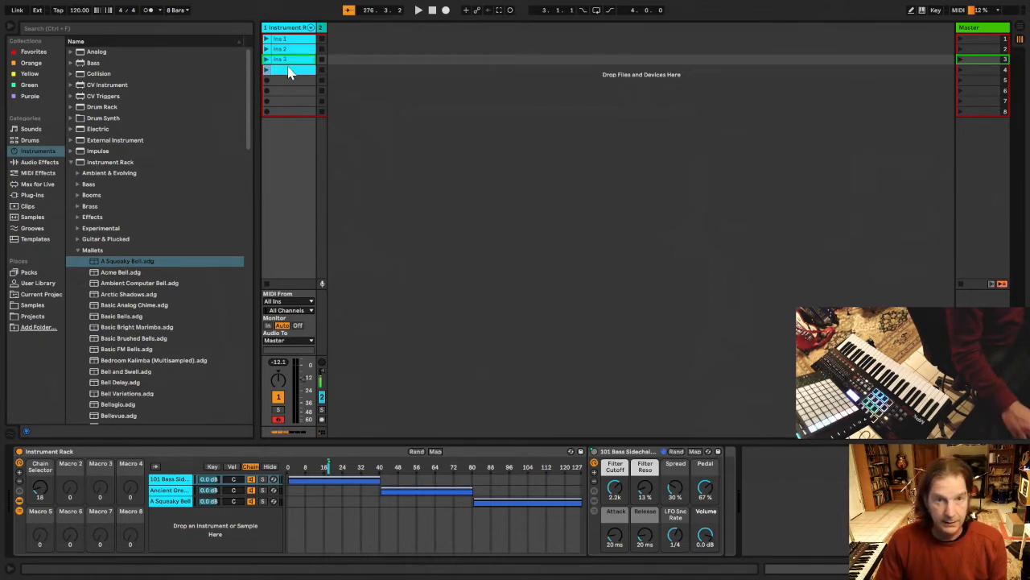
key(Down)
key(ctrl+r)
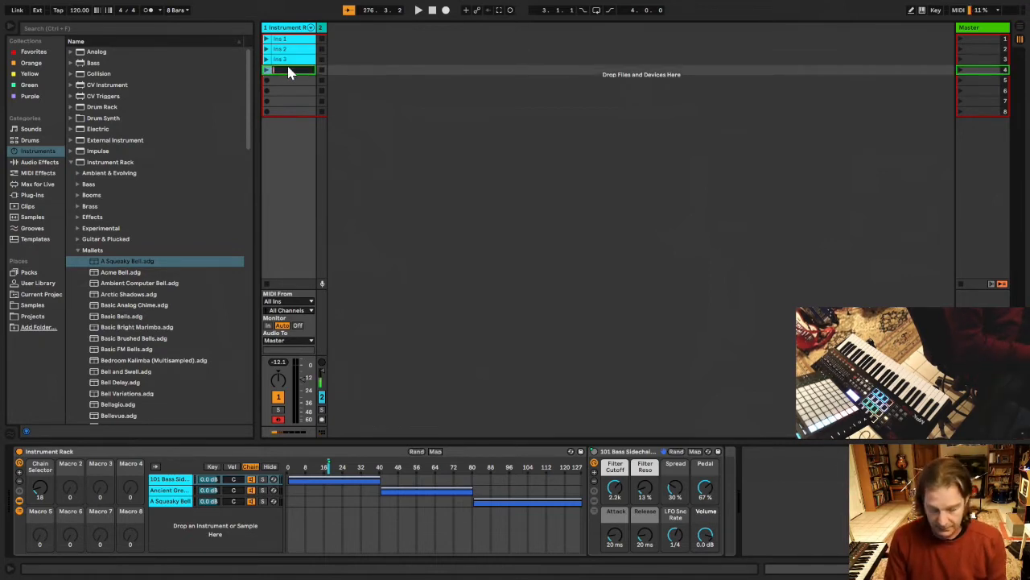
text(All Off)
key(Return)
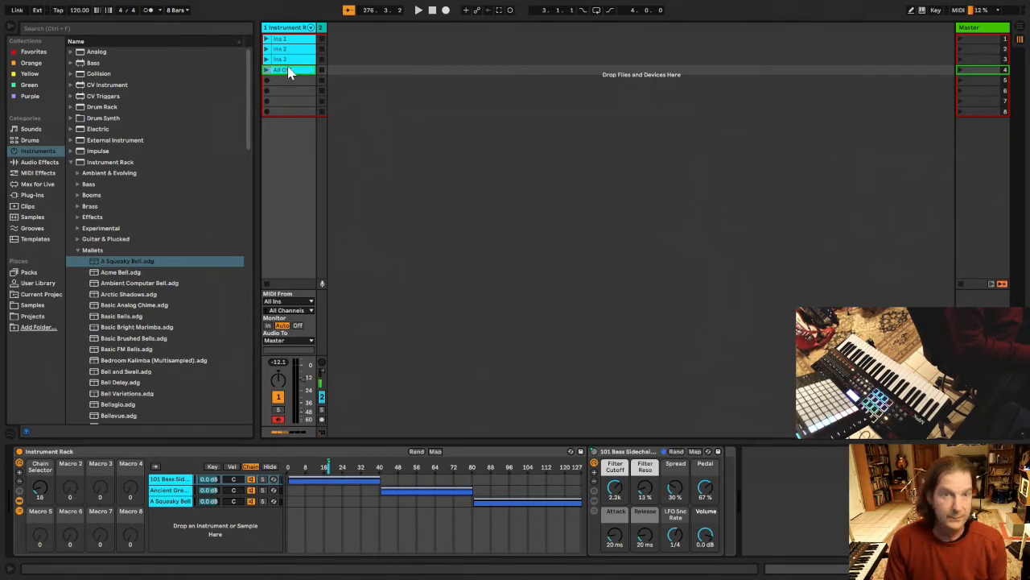
In the Ins 1 clip, choose the Instrument Rack's Chain Selector macro as automation envelope and keep it flat at 18, within the bass zone.
click(290, 39)
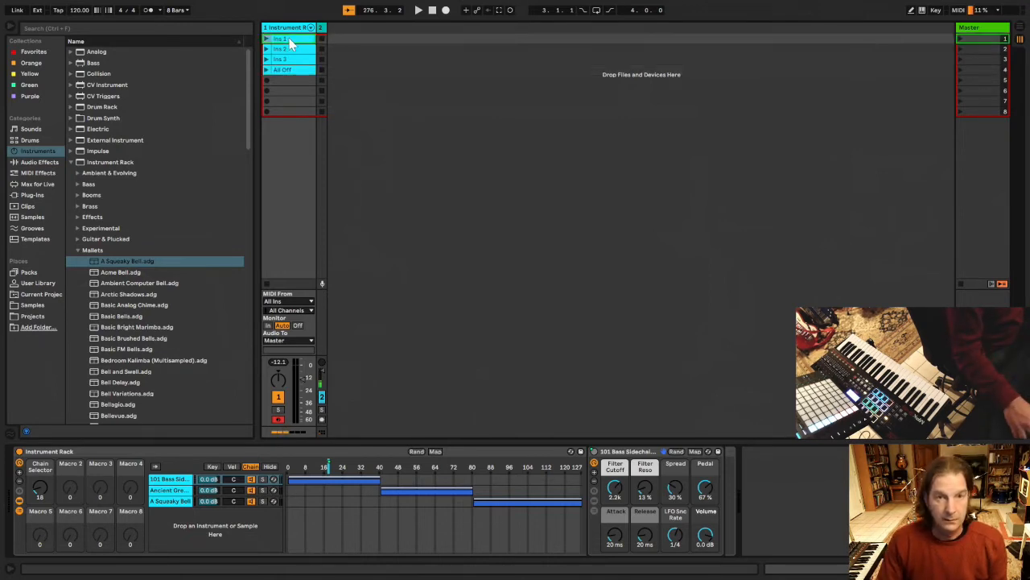
key(shift+Tab)
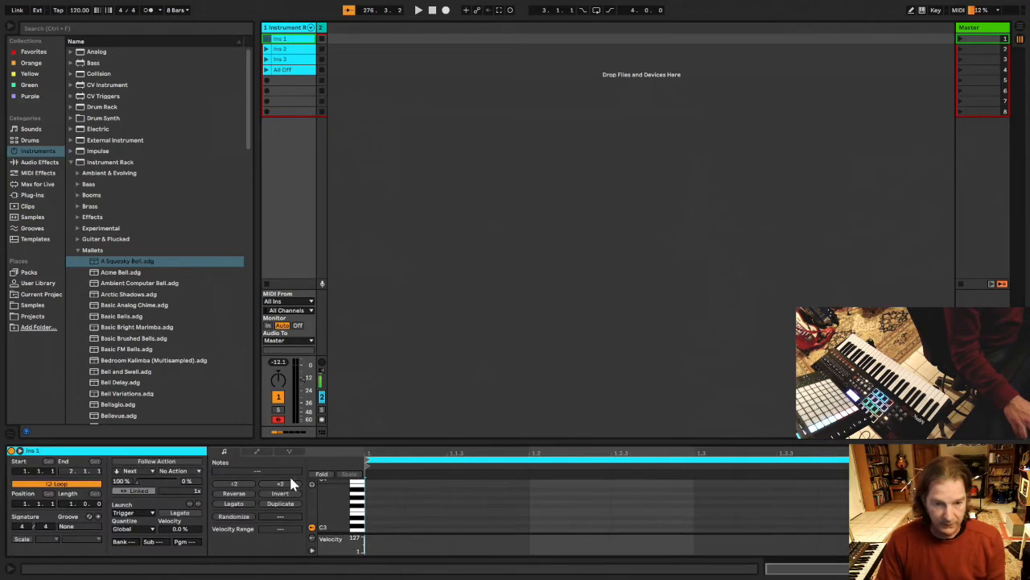
click(258, 451)
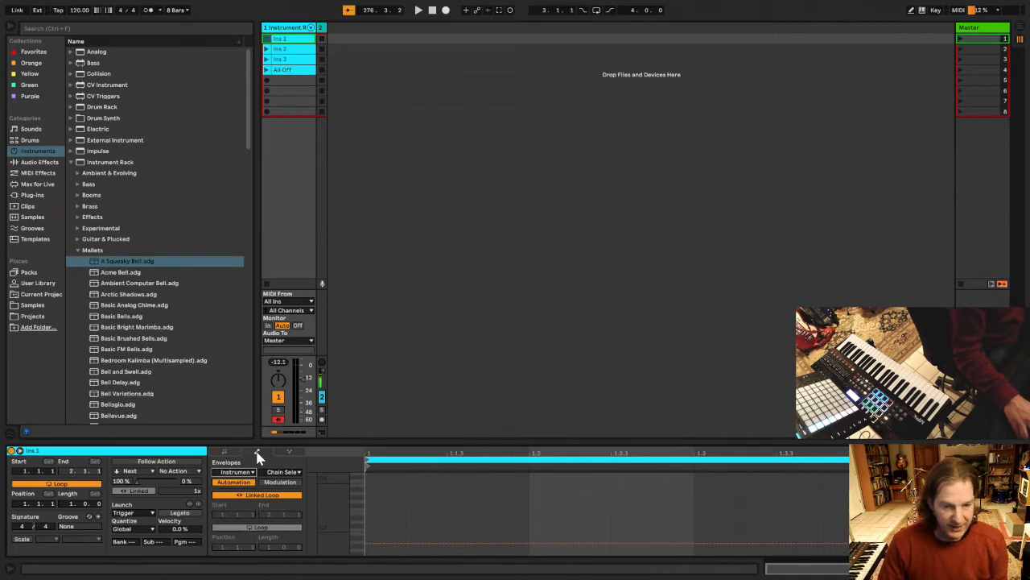
click(250, 472)
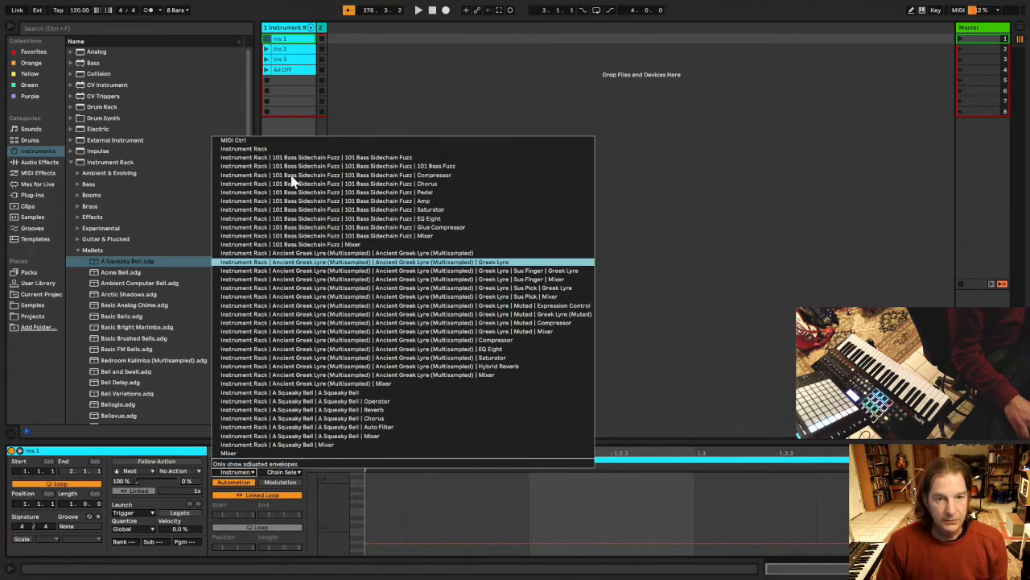
click(271, 150)
click(283, 475)
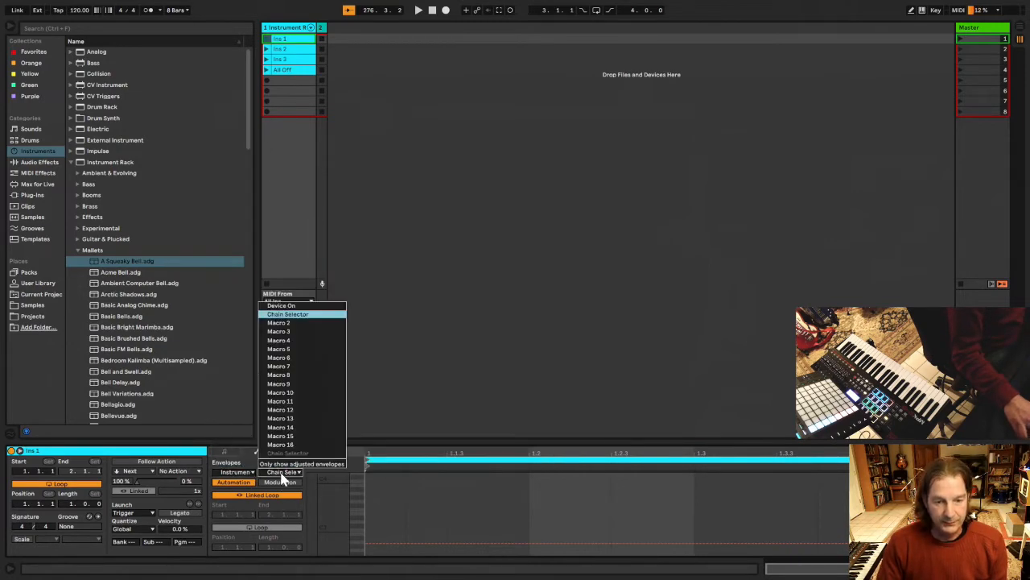
click(288, 315)
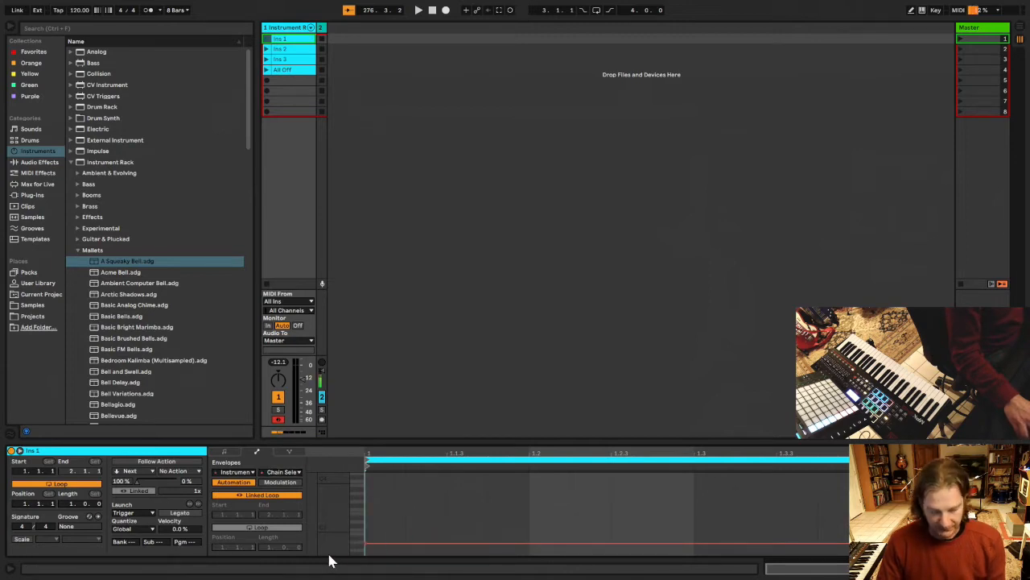
key(shift+Tab)
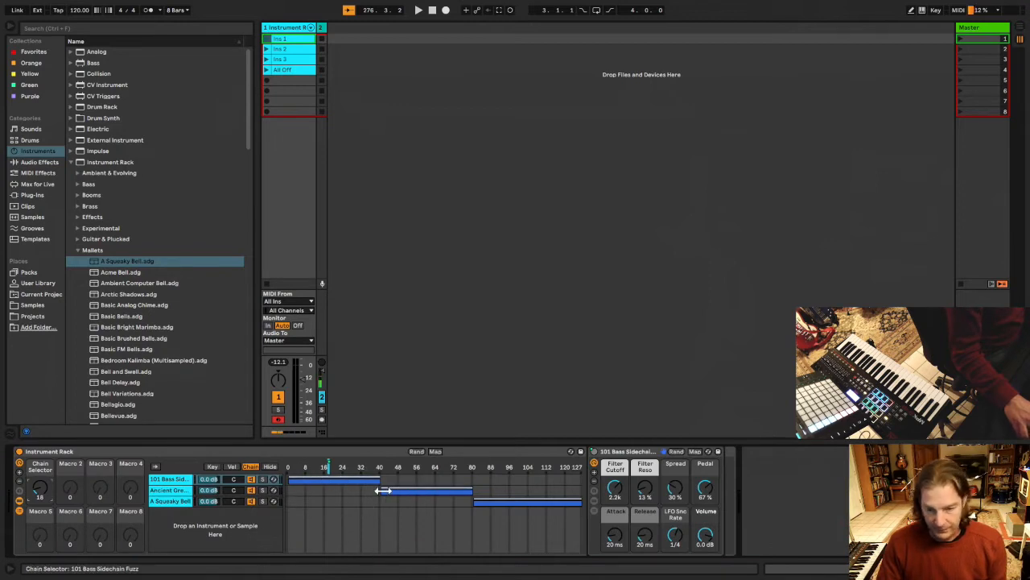
key(shift+Tab)
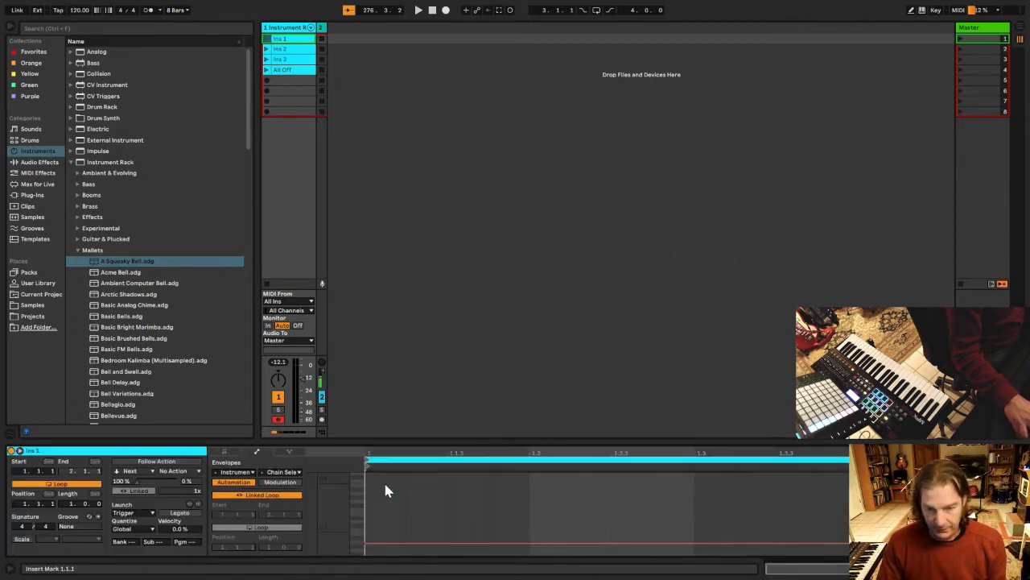
Raise the Ins 2 clip's Chain Selector automation envelope to a flat line at about 59, within the lyre zone.
right_click(280, 49)
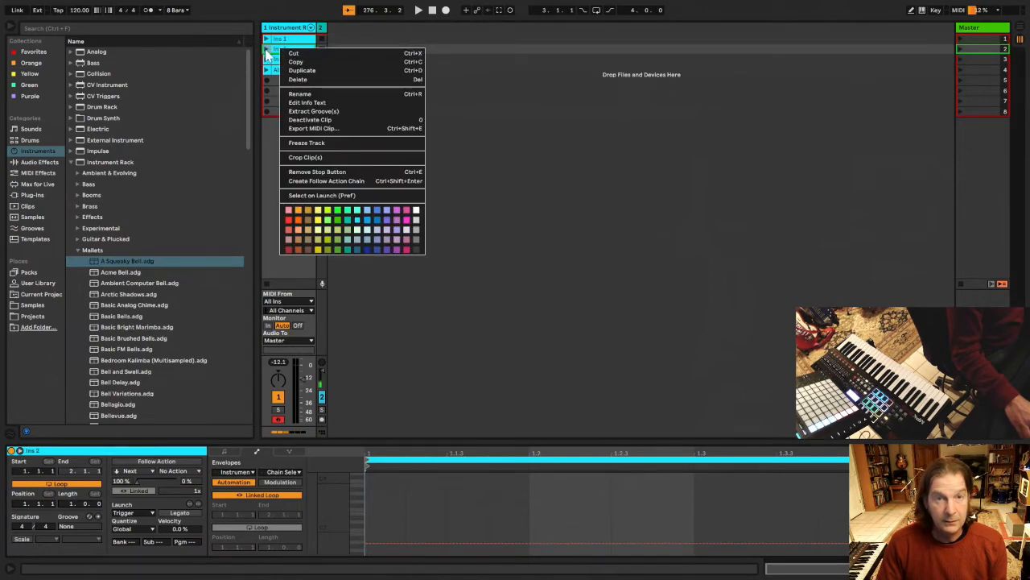
click(296, 62)
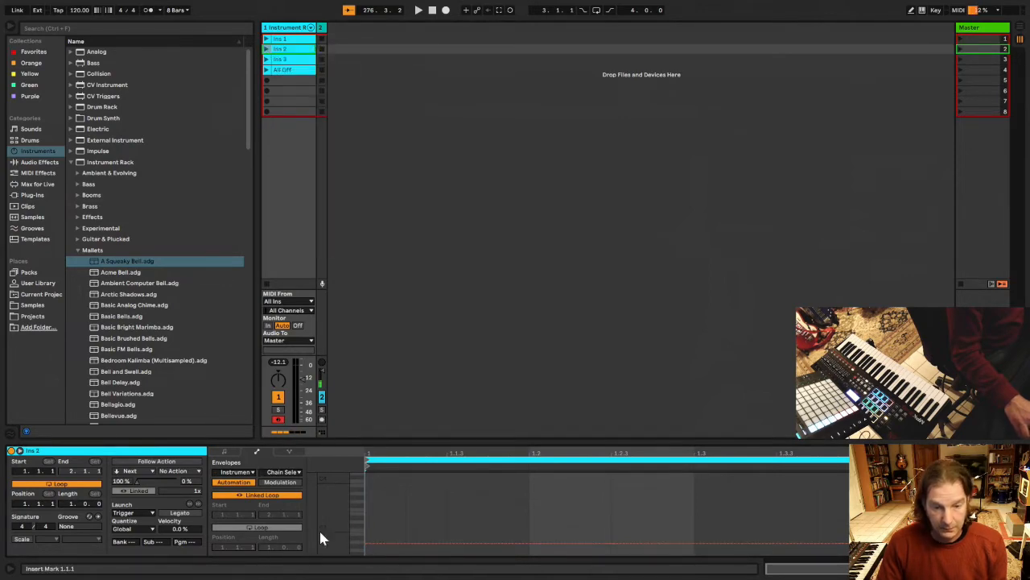
click(240, 473)
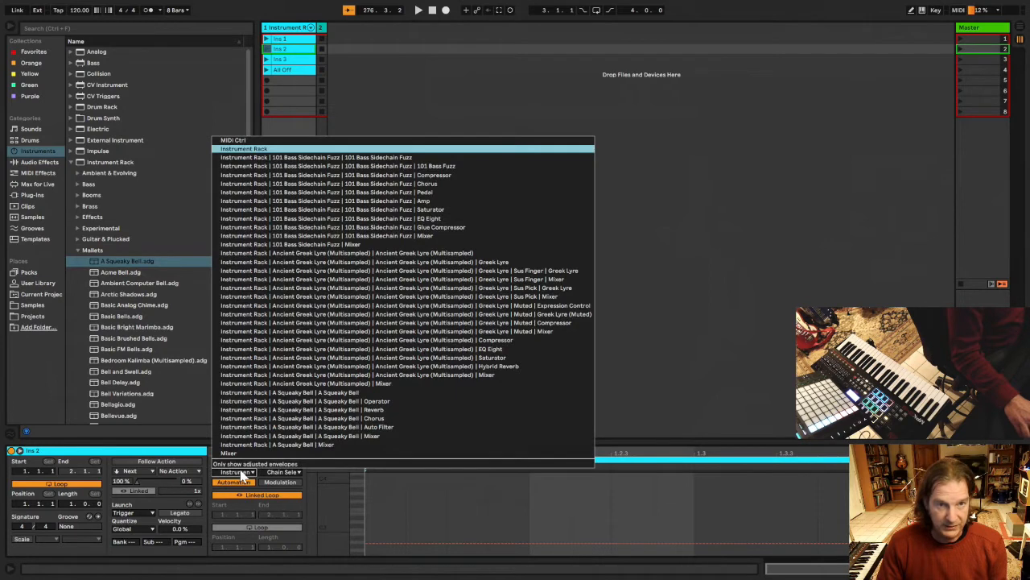
click(244, 475)
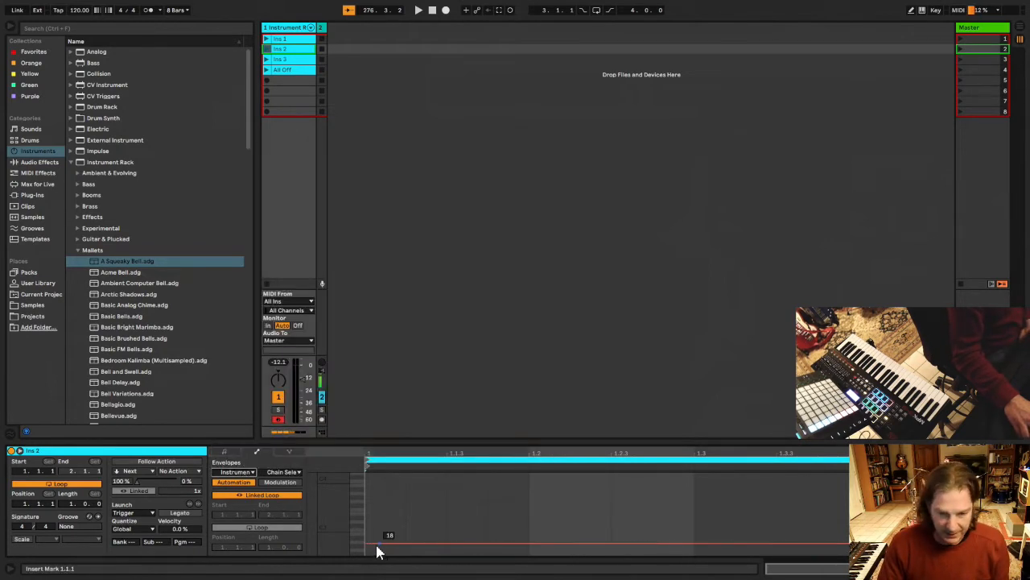
drag(370, 548, 370, 516)
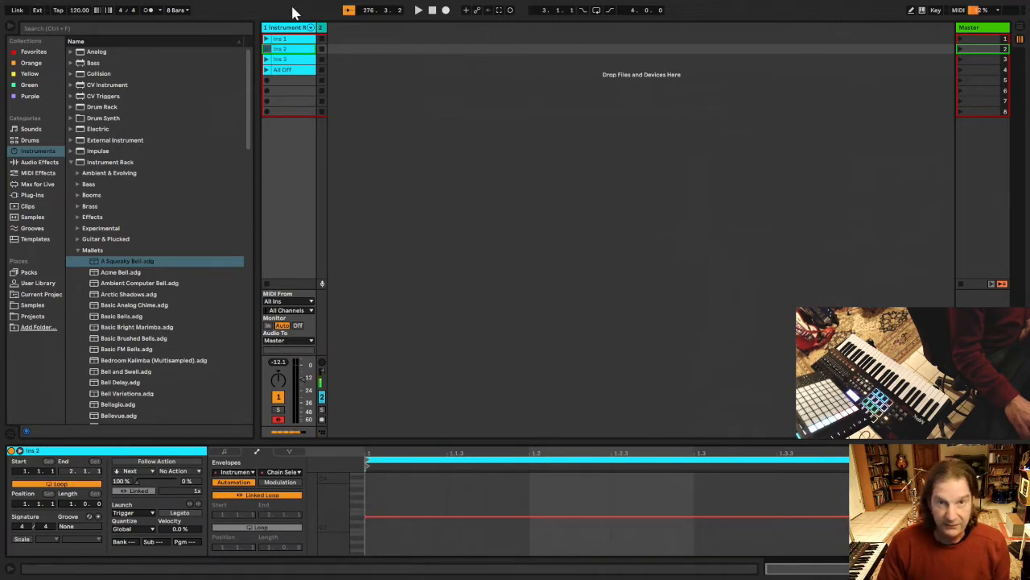
Check the bell chain's zone and raise the Ins 3 clip's Chain Selector automation envelope to a flat line at about 104.
click(303, 256)
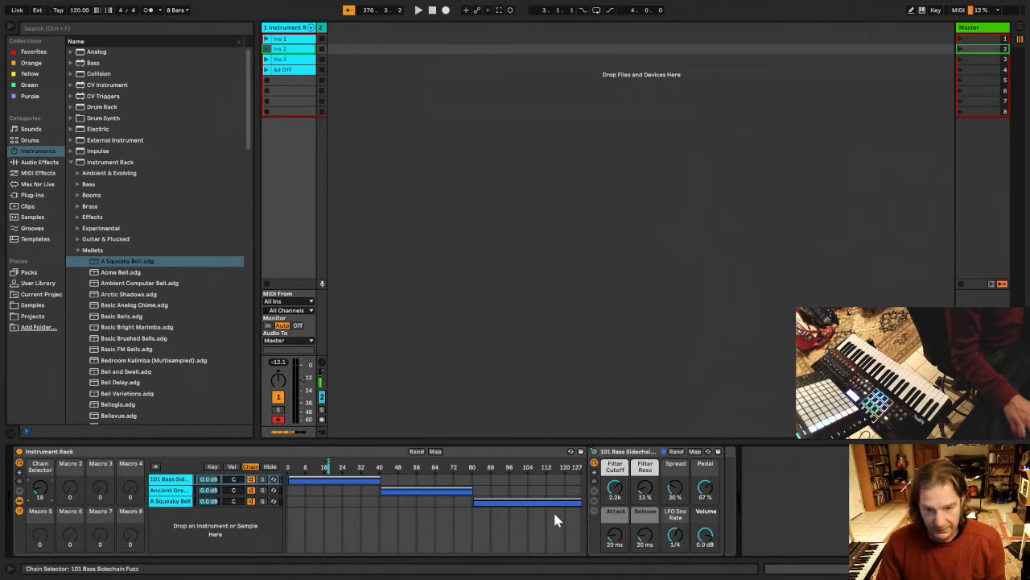
key(shift+Tab)
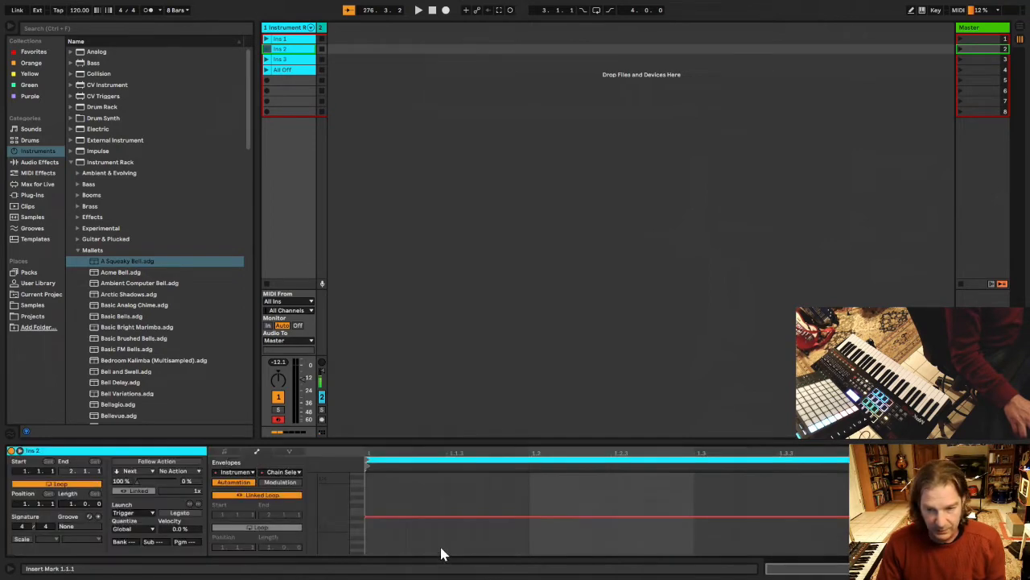
click(293, 61)
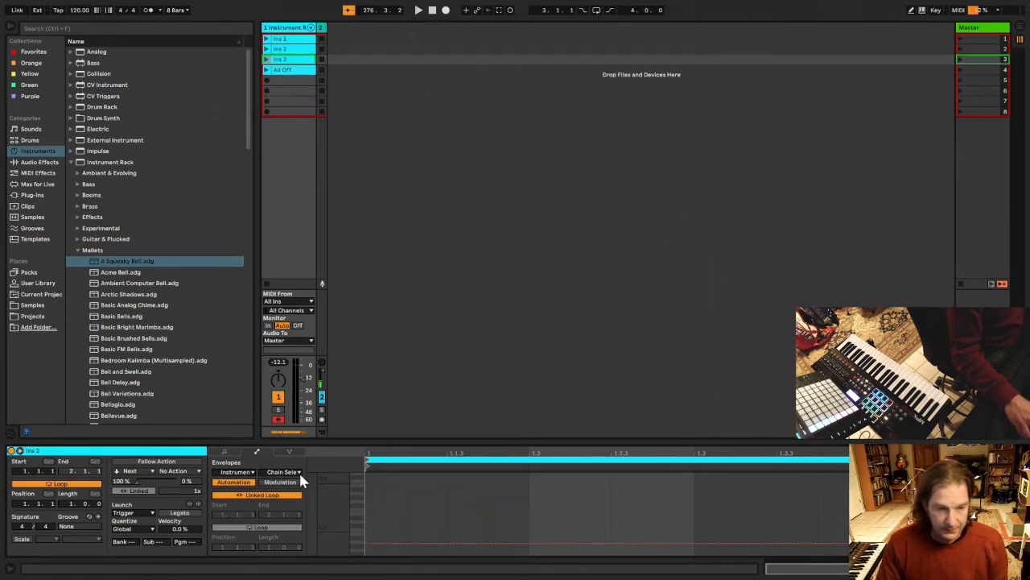
drag(367, 550, 368, 488)
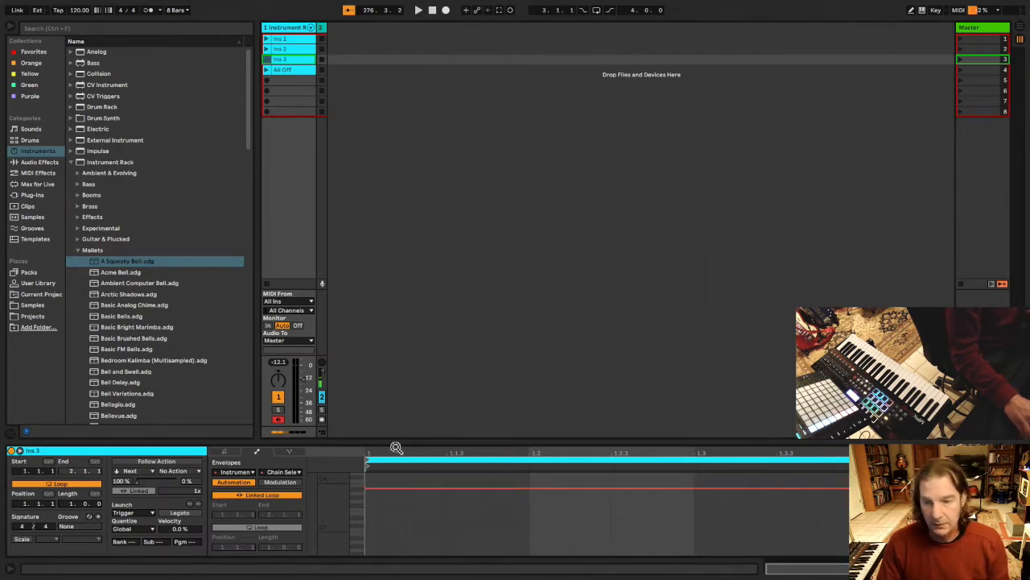
Lower the All Off clip's Chain Selector automation envelope to its minimum across the whole clip.
click(300, 70)
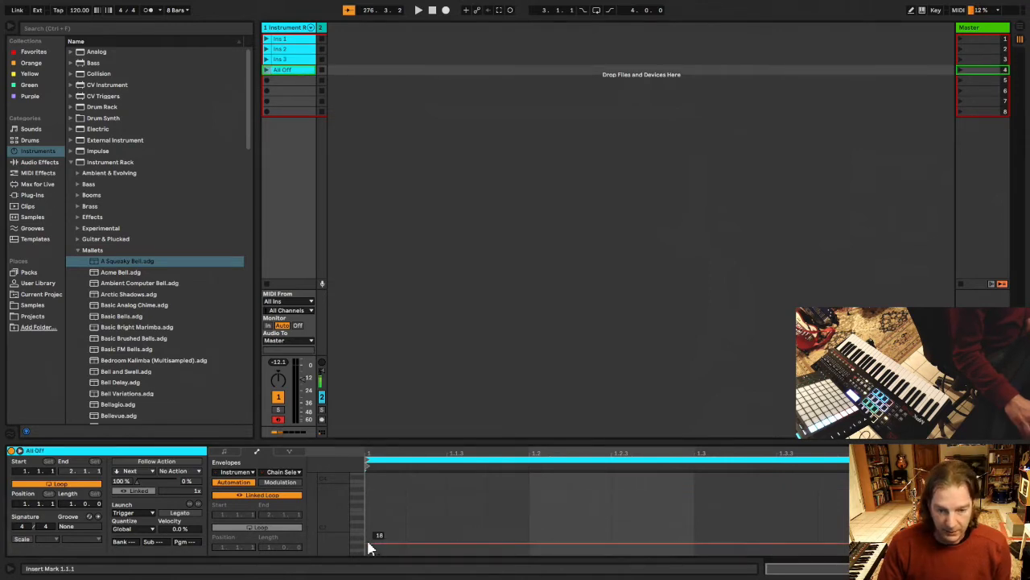
drag(364, 548, 364, 557)
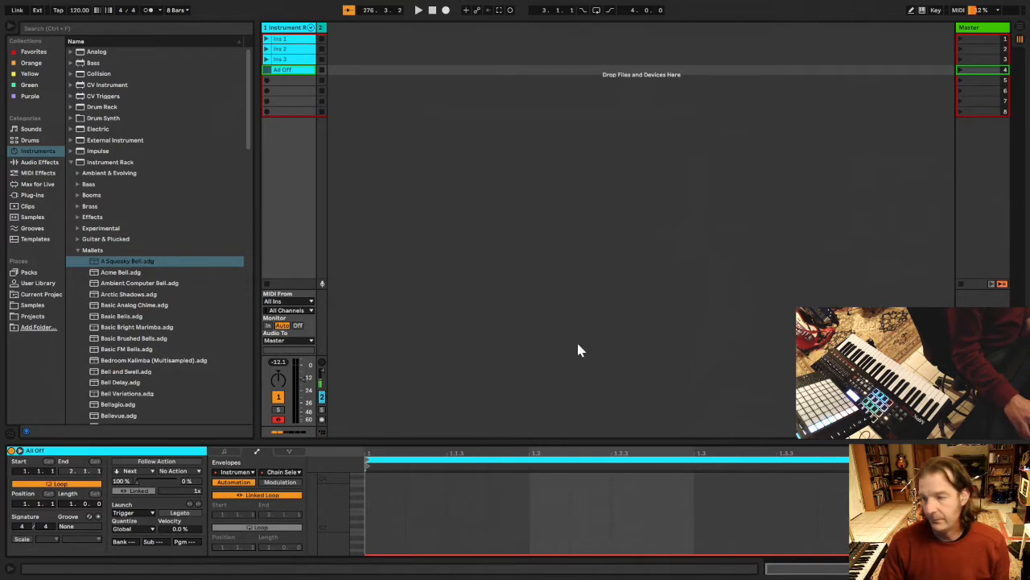
click(356, 171)
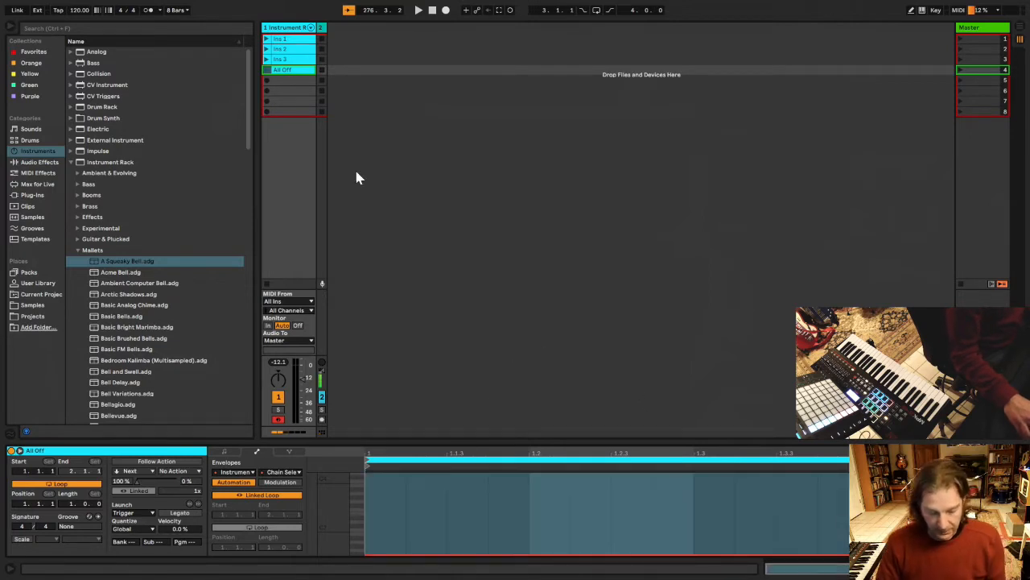
Launch the Ins 2 and Ins 3 clips in turn while watching the rack's Chain Selector, and return to the All Off clip's envelope.
key(shift+Tab)
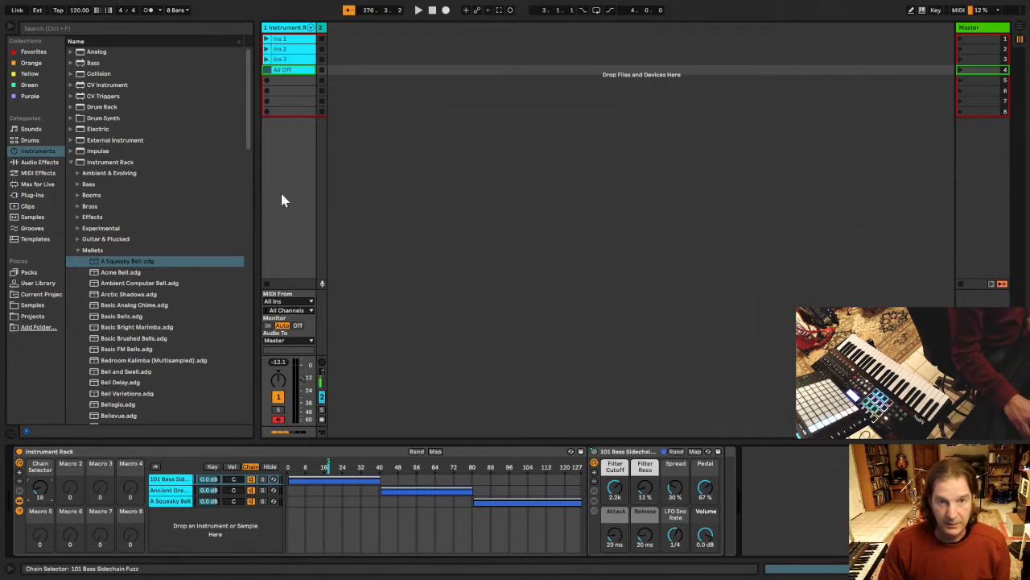
click(267, 49)
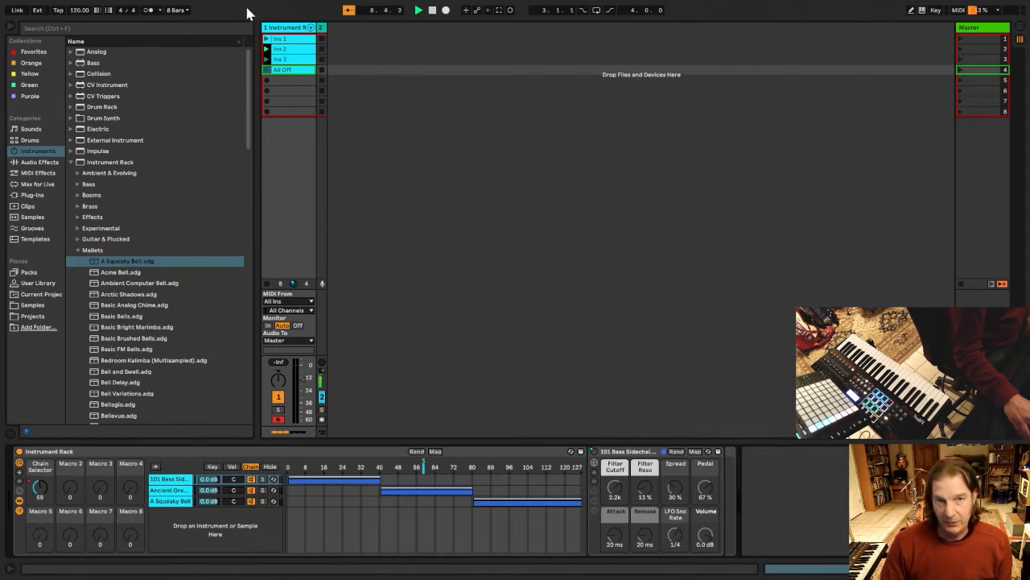
click(268, 61)
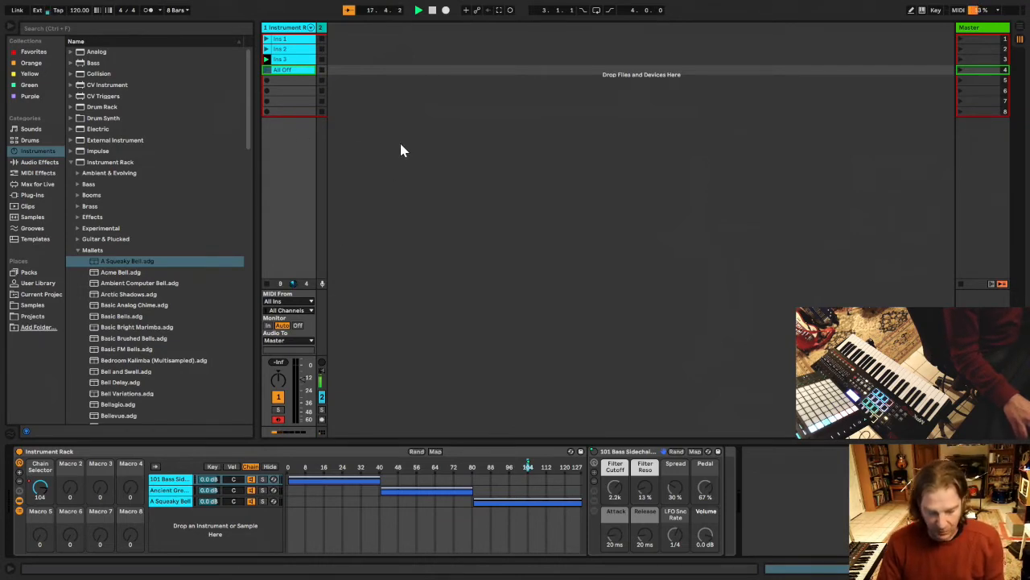
key(shift+Tab)
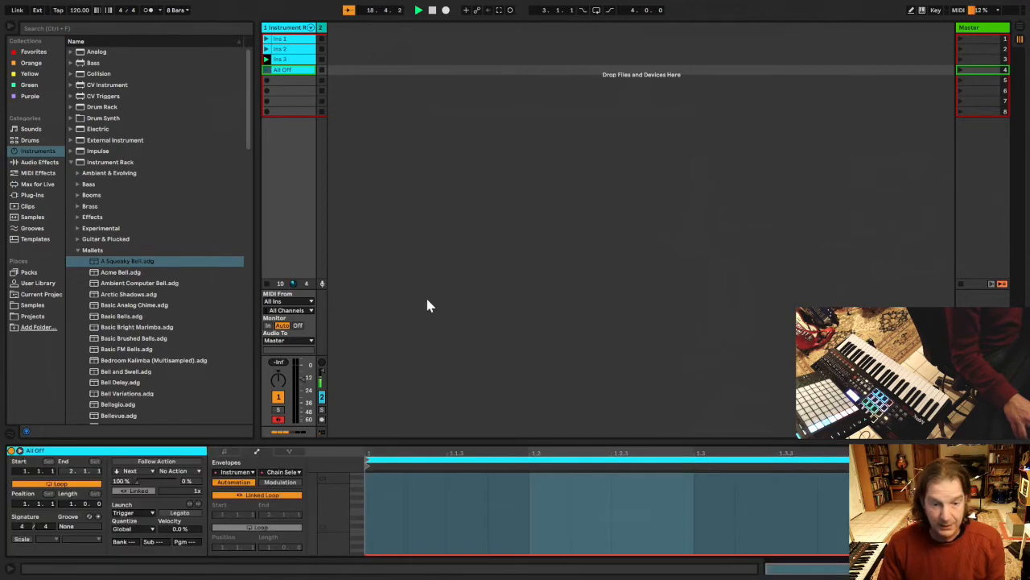
Turn off looping for the Ins 1 clip and set its launch quantization to None.
click(282, 38)
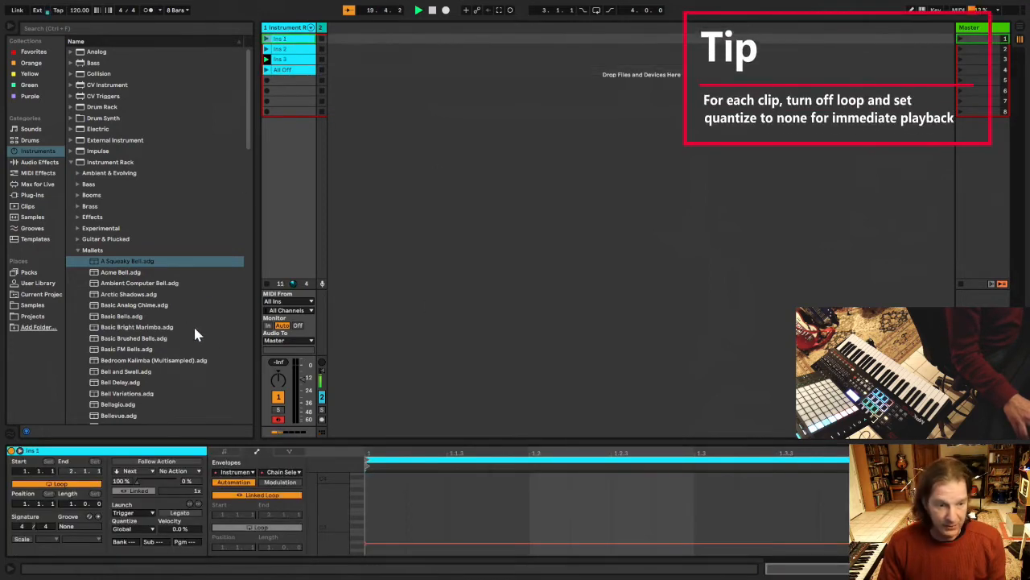
click(72, 484)
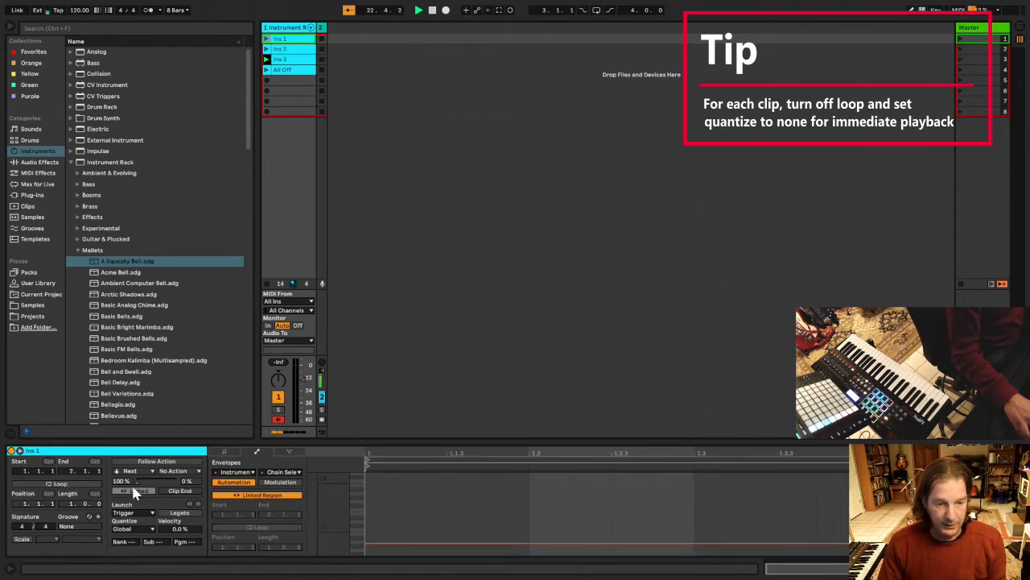
click(153, 533)
click(135, 416)
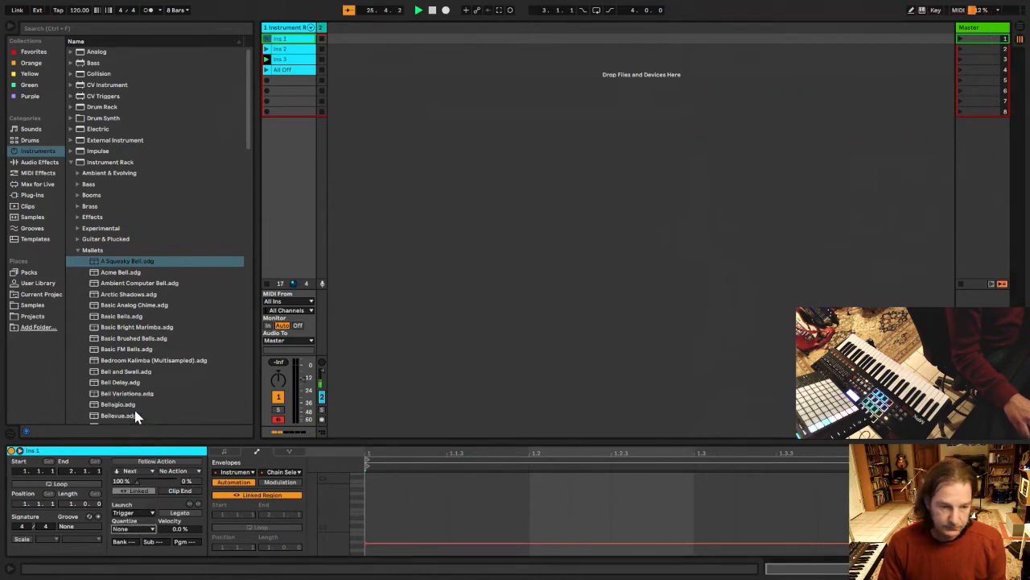
click(20, 451)
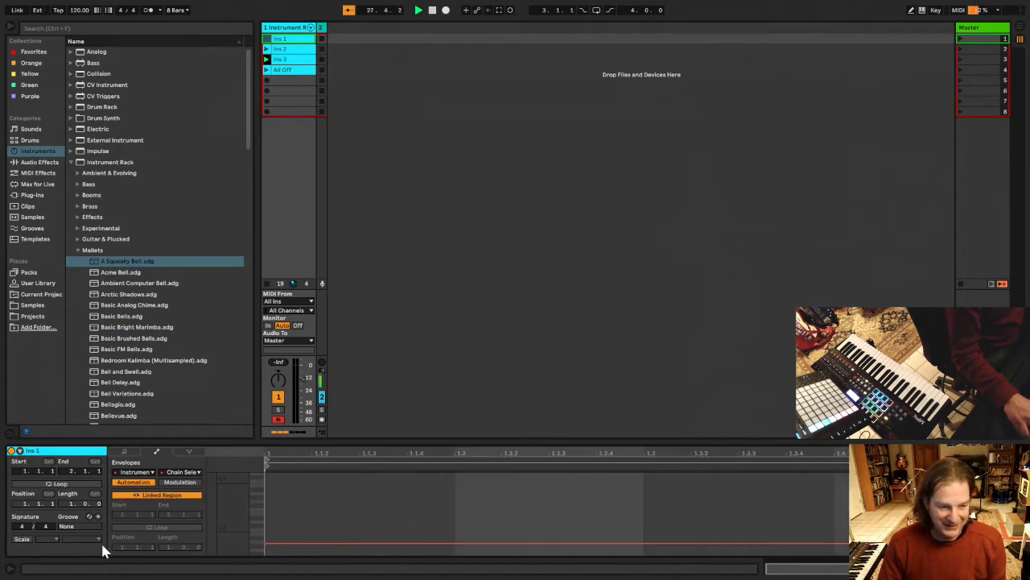
click(20, 452)
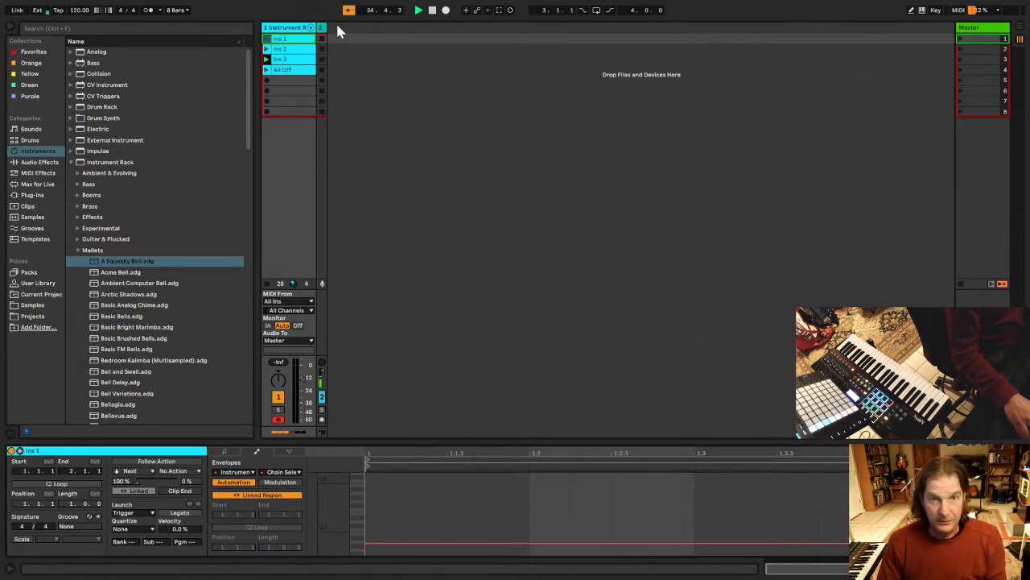
Turn off looping for the Ins 2, Ins 3 and All Off clips together and set their launch quantization to None.
click(300, 62)
shift+click(296, 71)
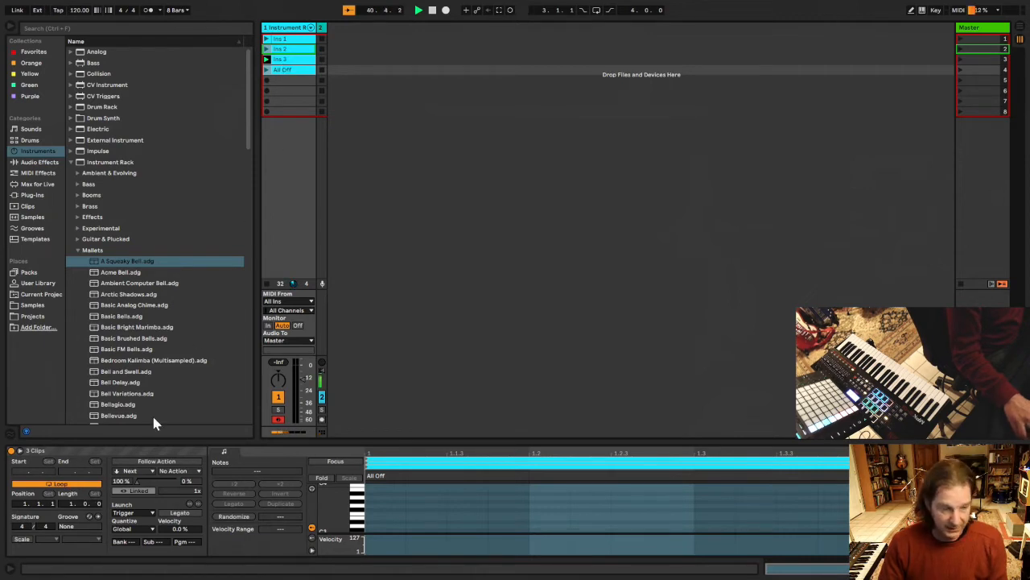
click(67, 484)
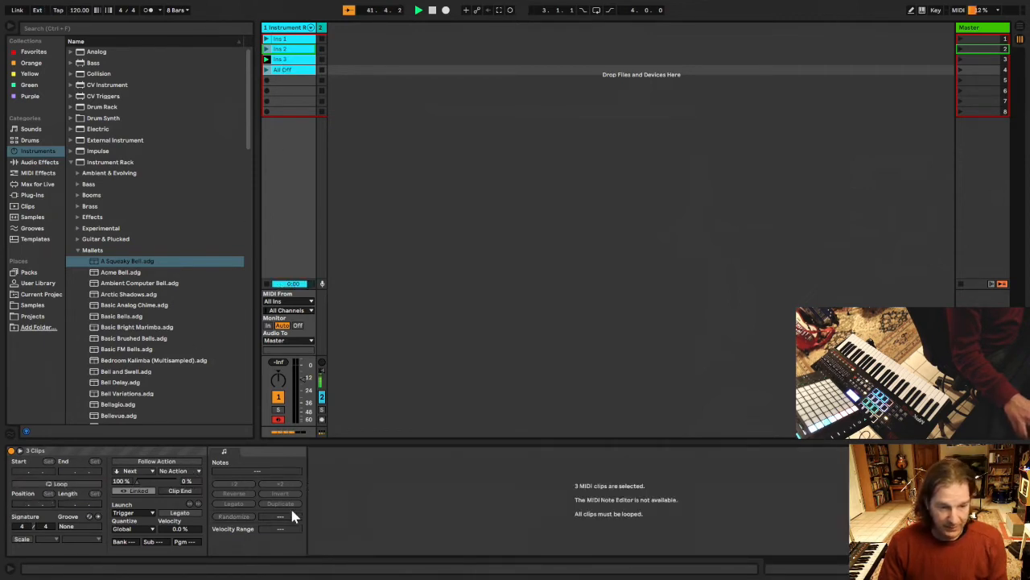
click(135, 528)
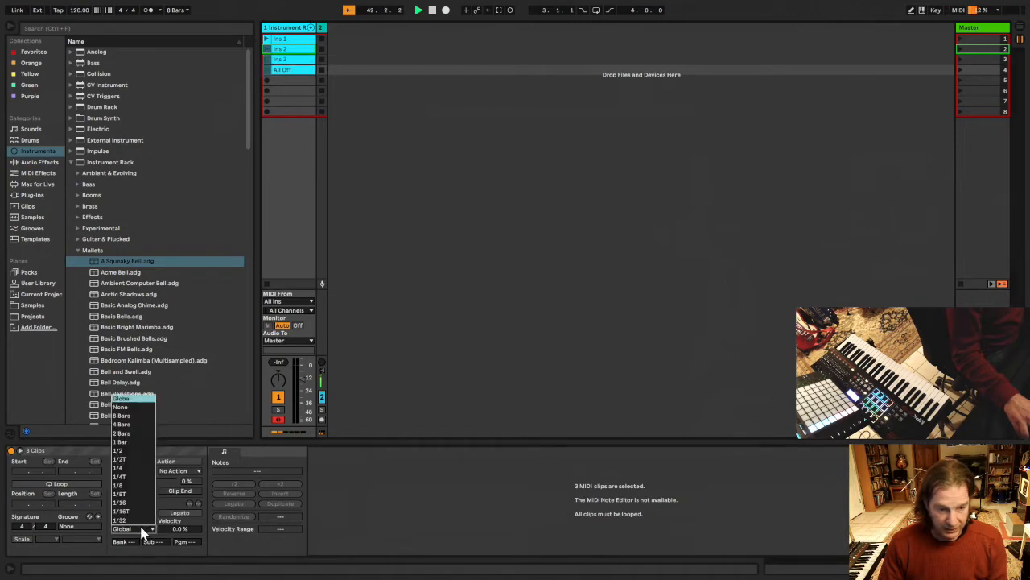
click(133, 408)
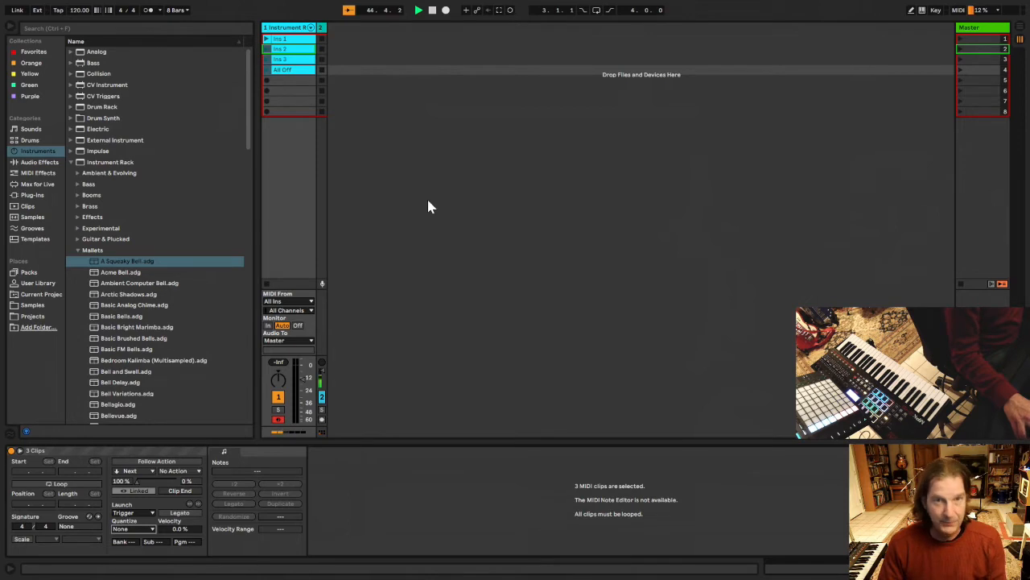
Check the loop and launch quantization settings of the All Off, Ins 3 and Ins 2 clips individually.
click(294, 62)
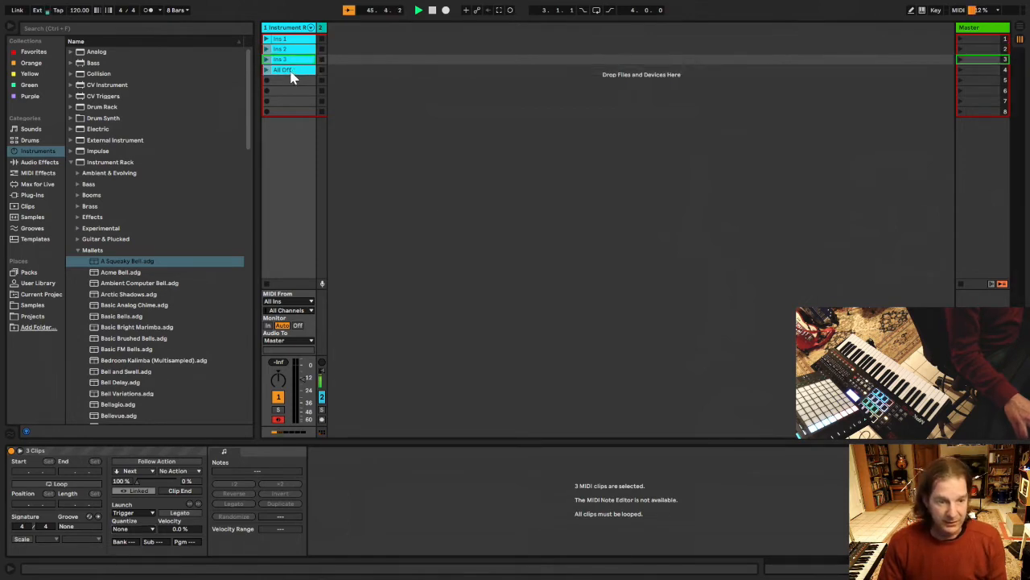
click(291, 70)
click(293, 59)
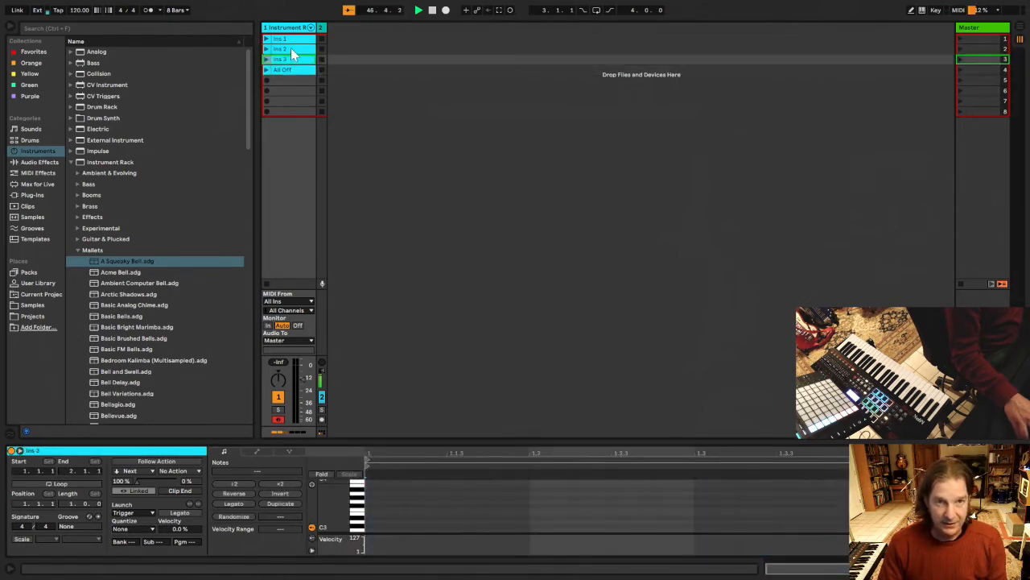
click(293, 50)
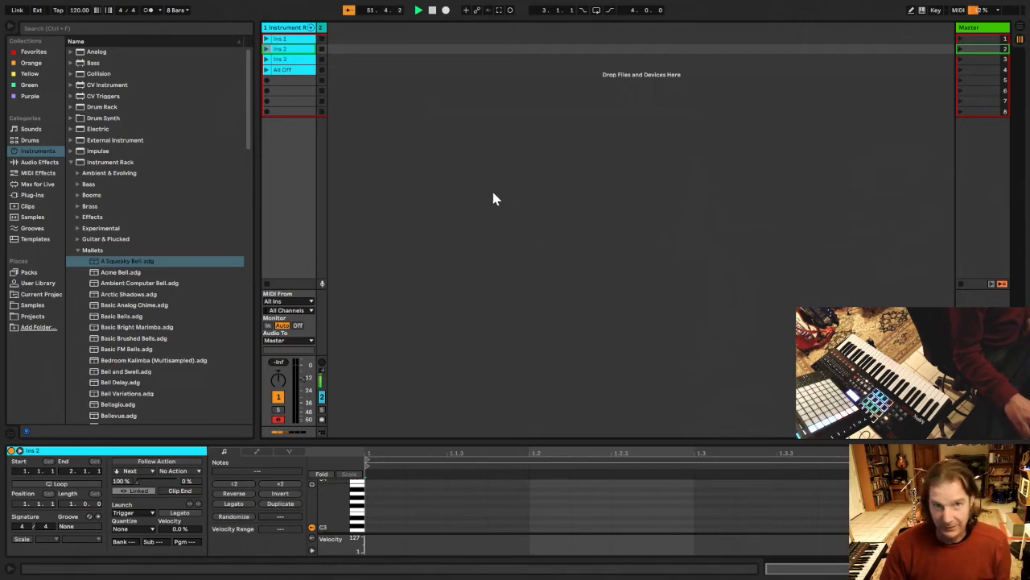
Shorten the Ins 1, Ins 2, Ins 3 and All Off clips one by one, setting each clip's end to 1.1.2.
click(275, 40)
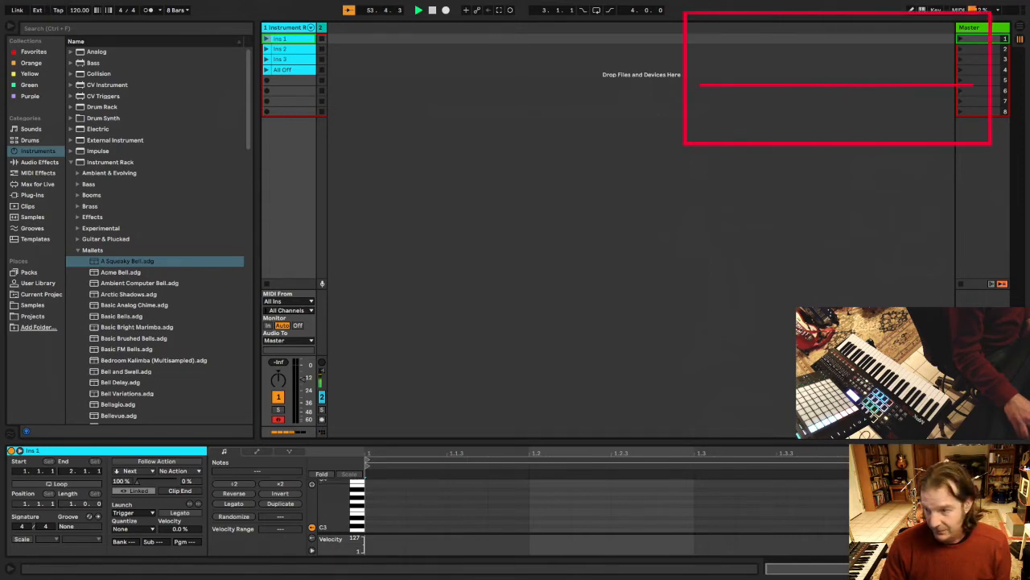
drag(838, 464, 412, 471)
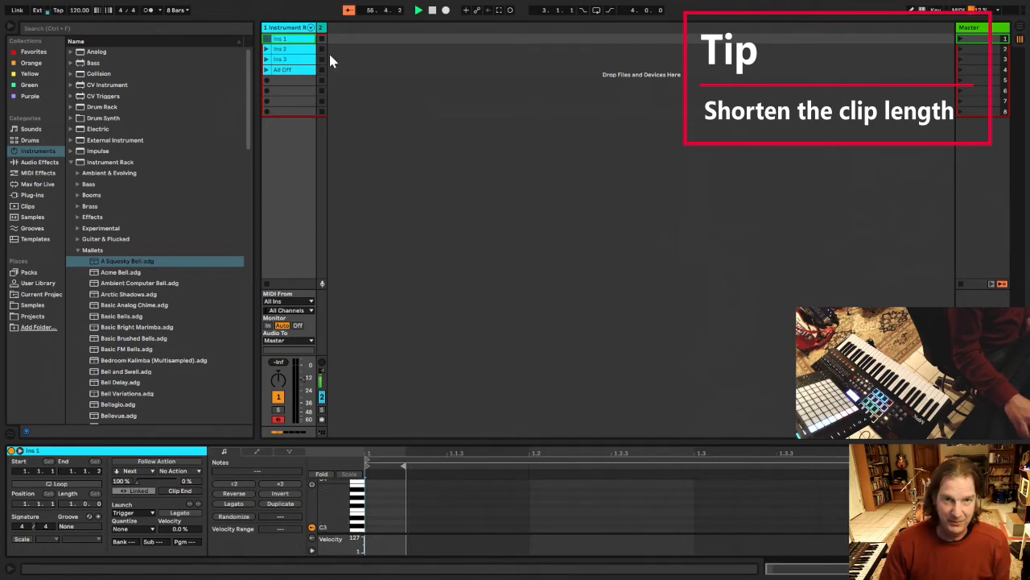
click(285, 49)
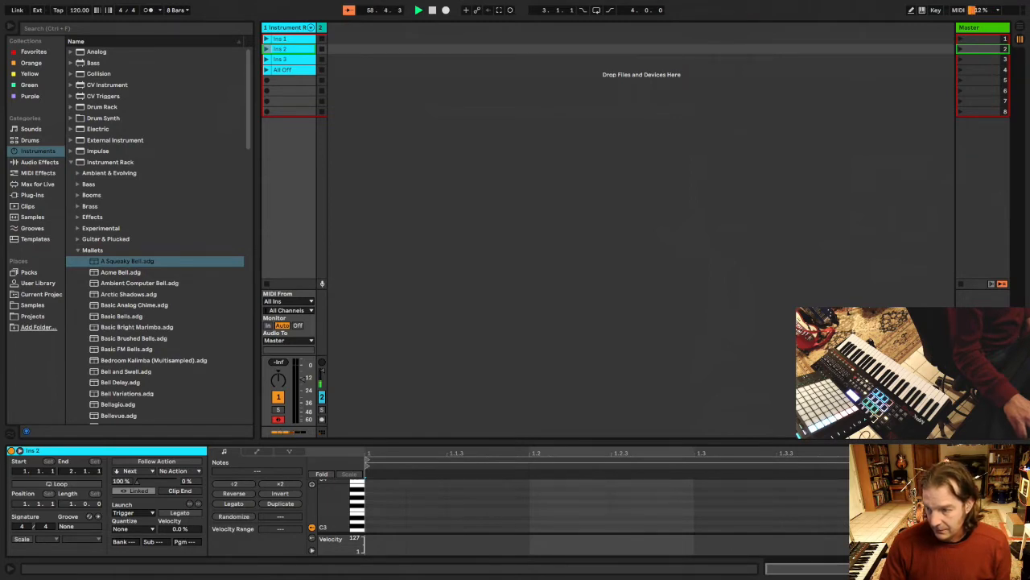
drag(845, 470, 405, 470)
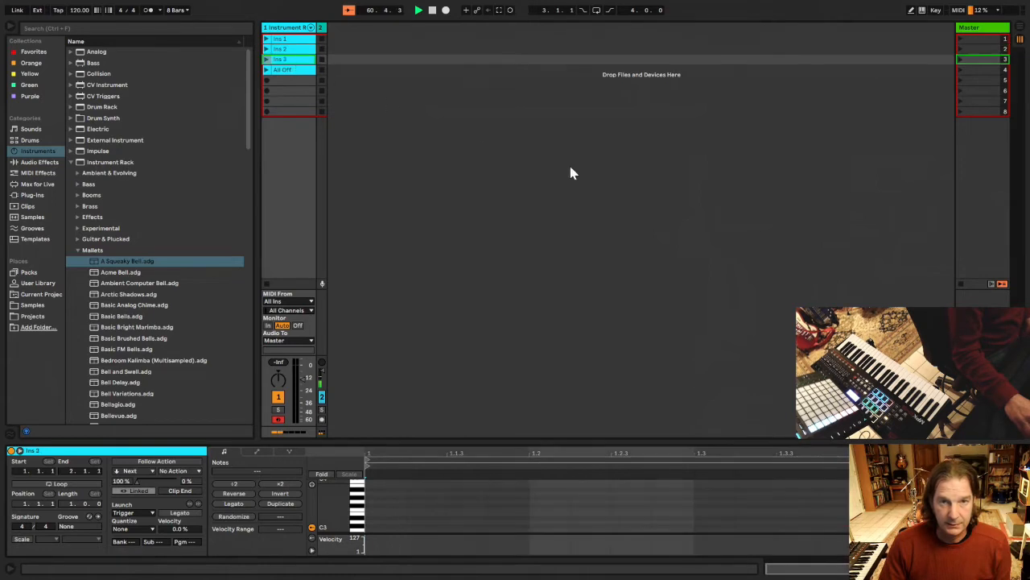
key(Down)
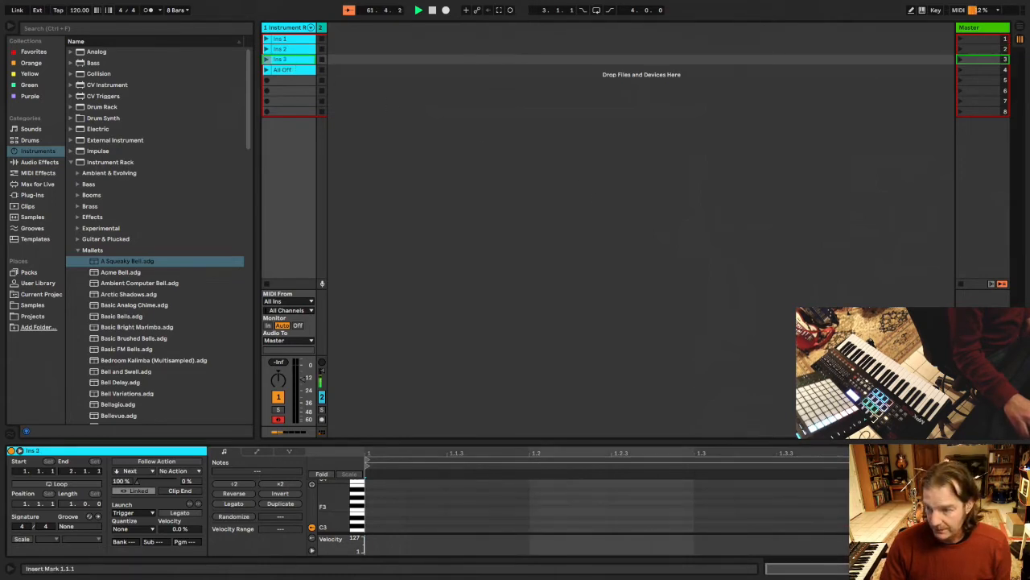
drag(1020, 467, 407, 475)
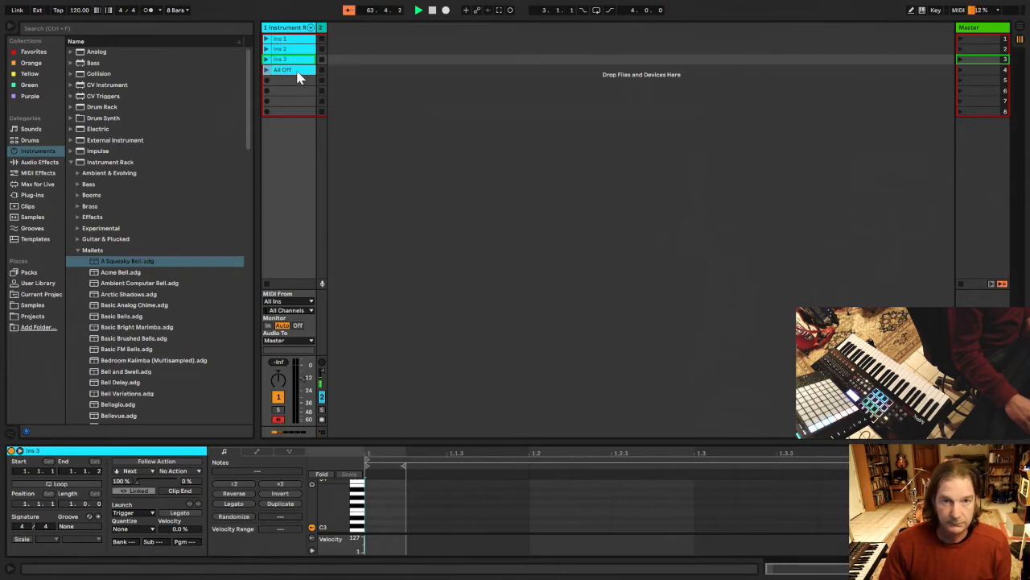
key(Down)
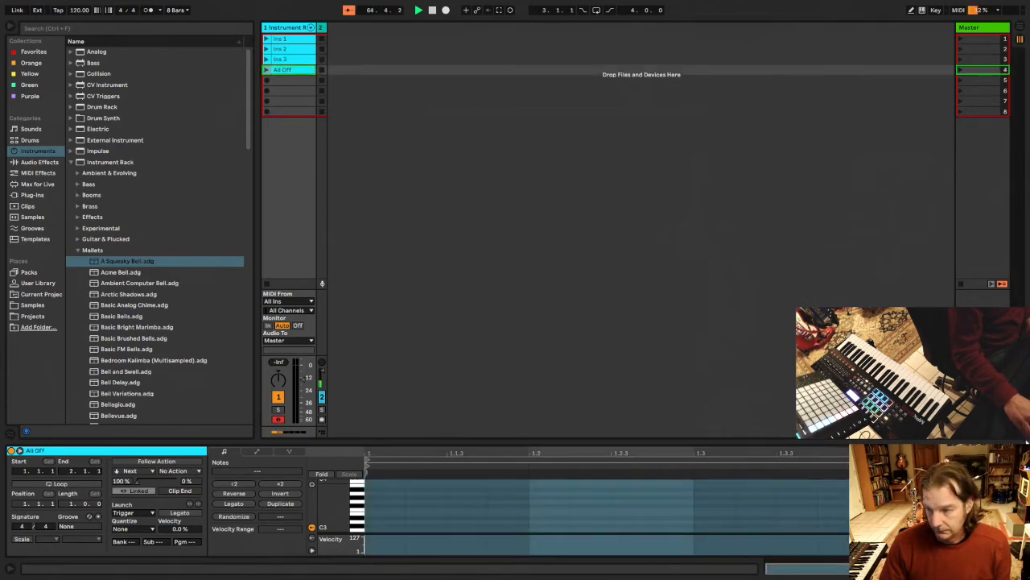
drag(837, 467, 392, 467)
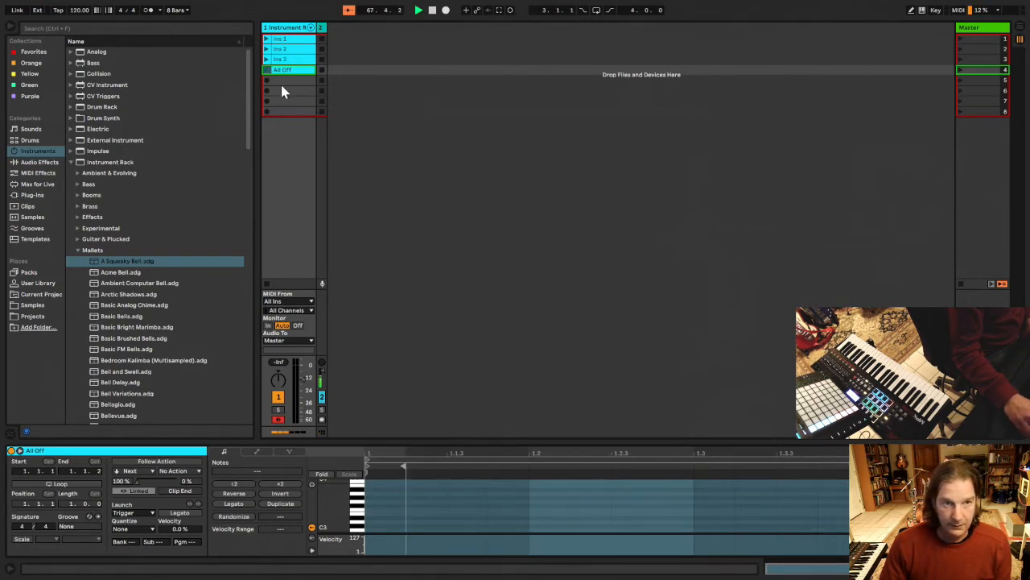
Show the Instrument Rack and launch the Ins 1, Ins 2 and All Off clips in turn to test the Chain Selector switching.
key(shift+Tab)
click(265, 40)
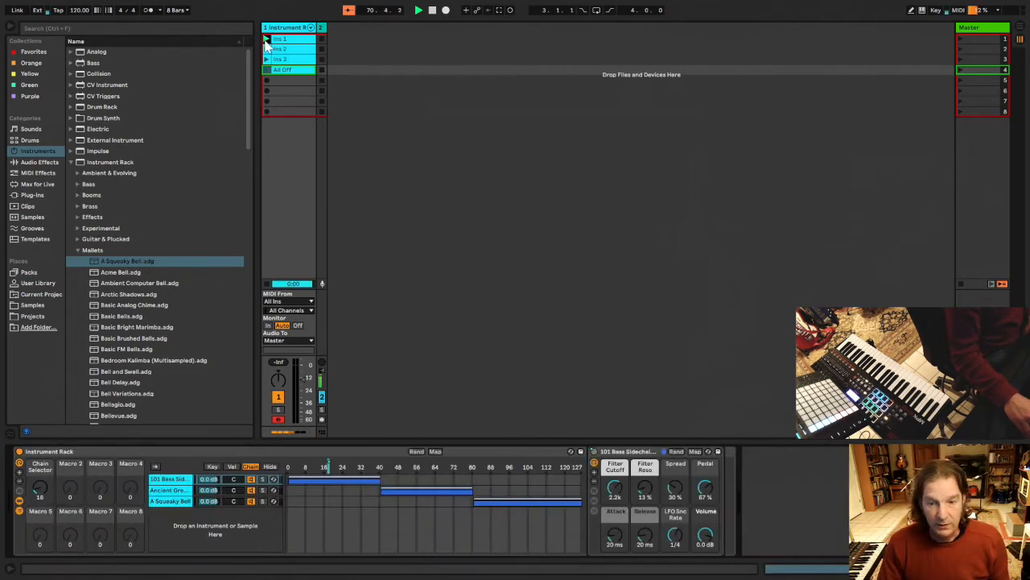
click(268, 49)
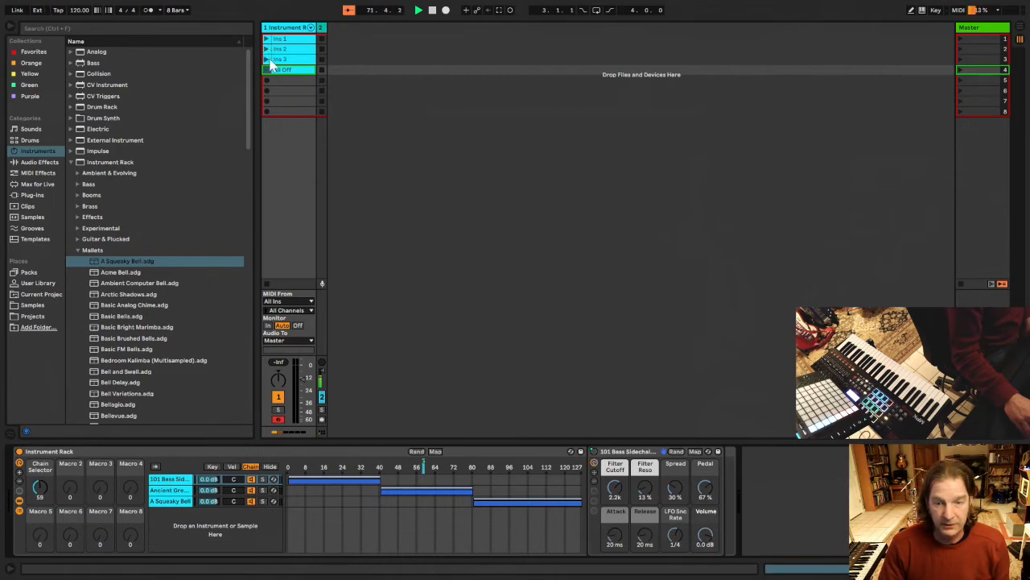
click(268, 69)
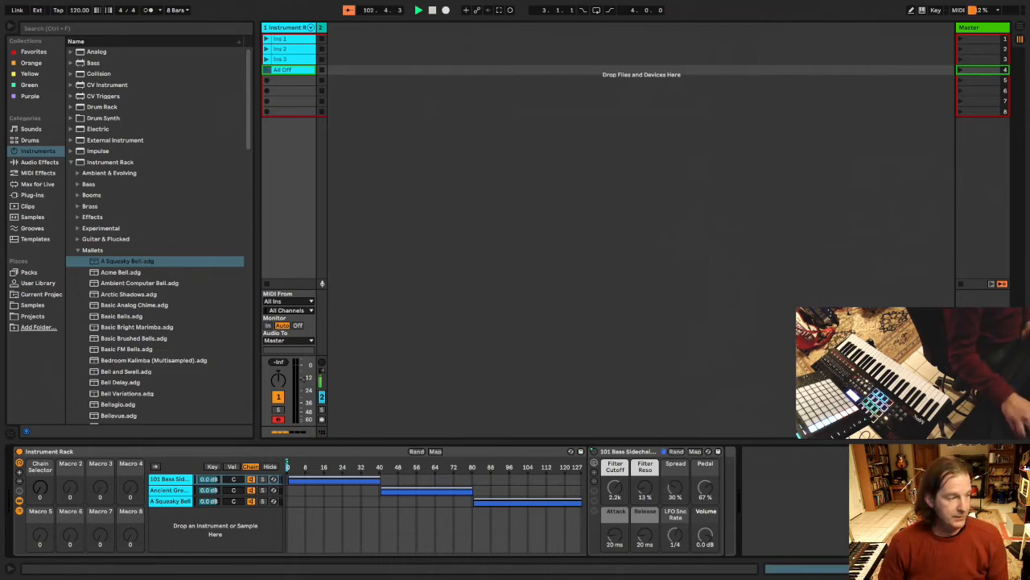
Switch to the web browser and look through the clyphx-live10 GitHub page, including its installation instructions.
key(alt+Tab)
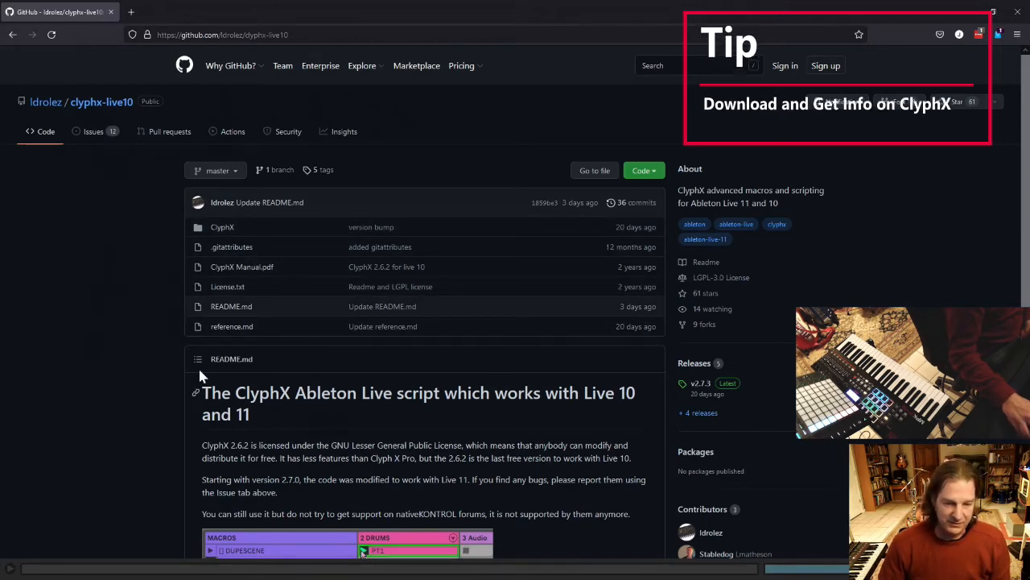
scroll(93, 310, down, 1)
scroll(93, 312, up, 1)
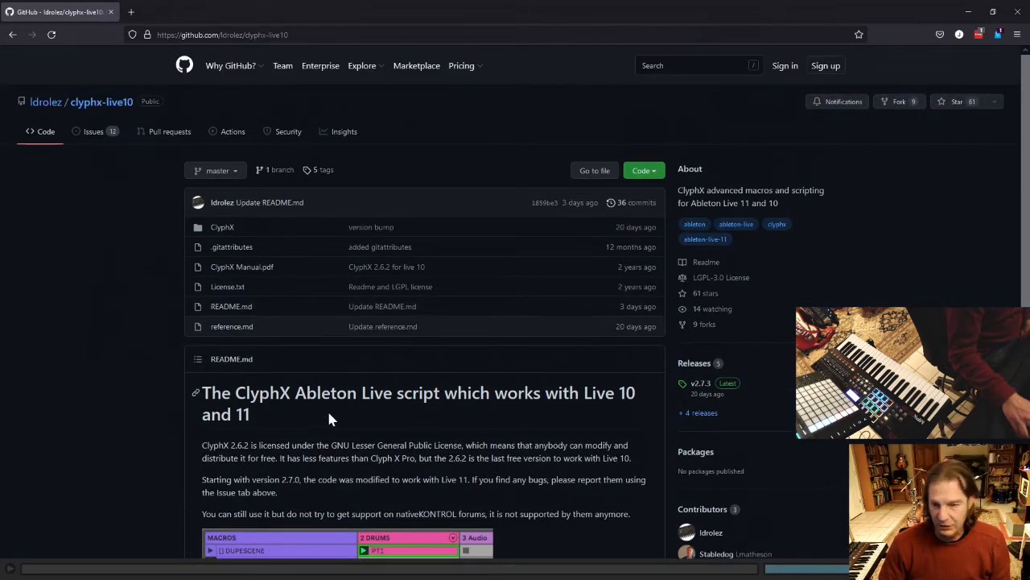
scroll(352, 428, down, 6)
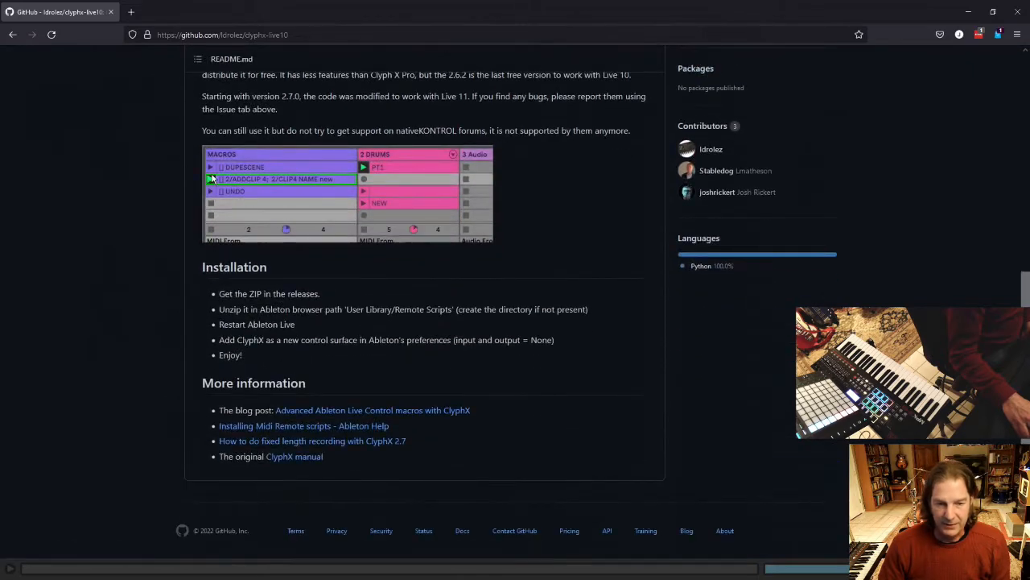
scroll(334, 242, up, 6)
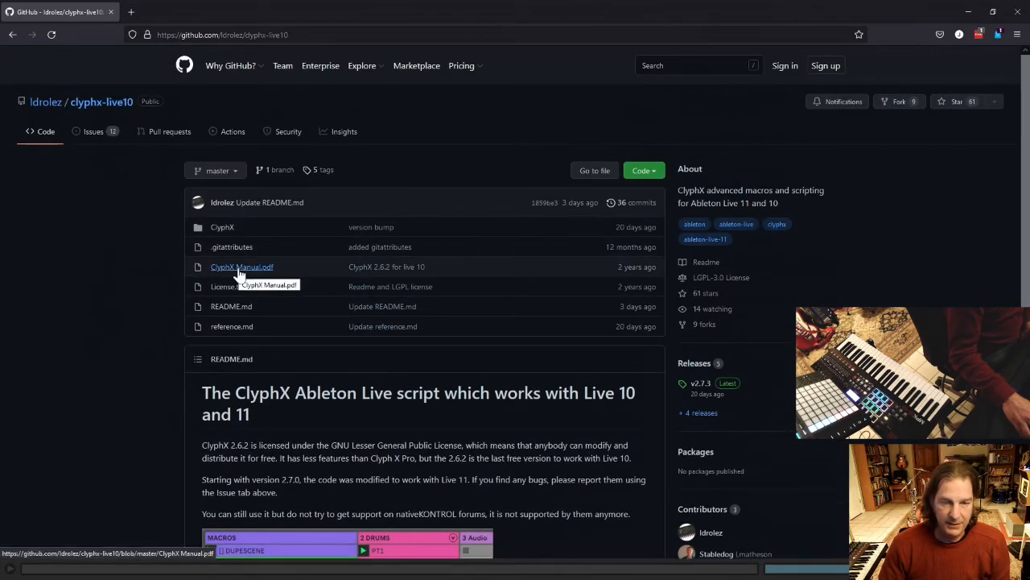
Open ClyphX Manual.pdf from the repository and read through its setup and X-Triggers sections to the Global Actions reference.
click(239, 269)
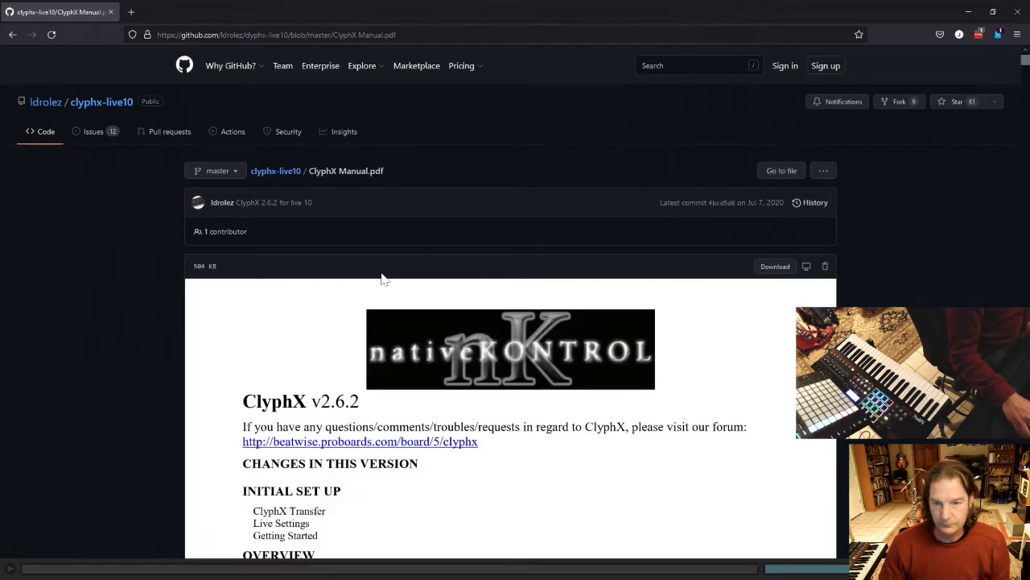
scroll(433, 458, down, 5)
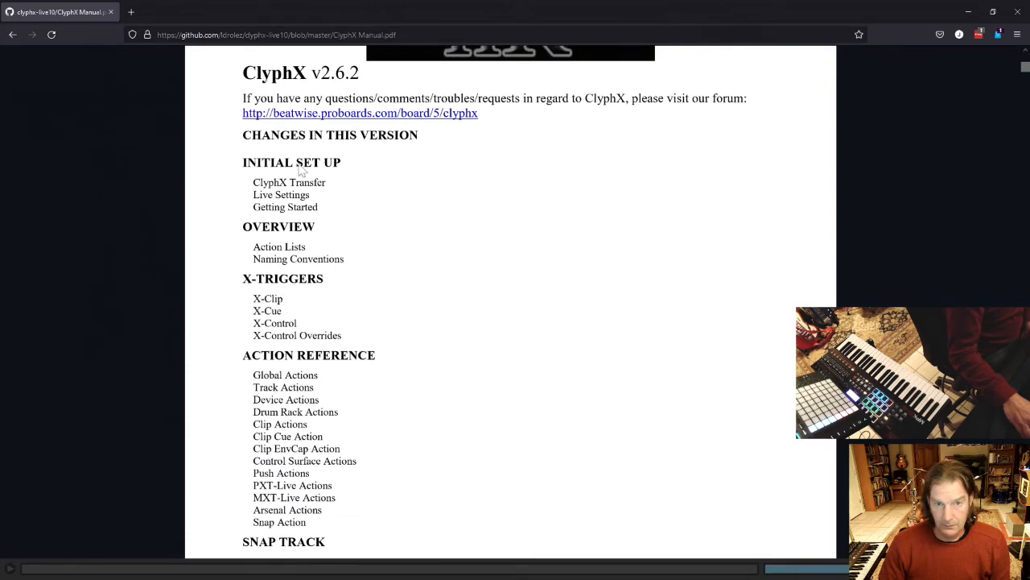
scroll(518, 384, down, 3)
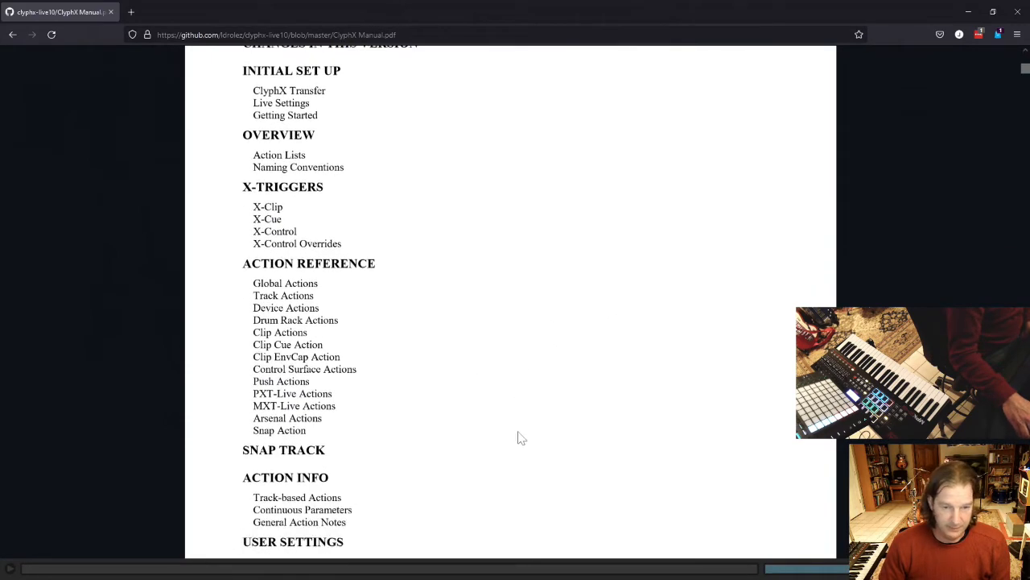
scroll(499, 413, down, 19)
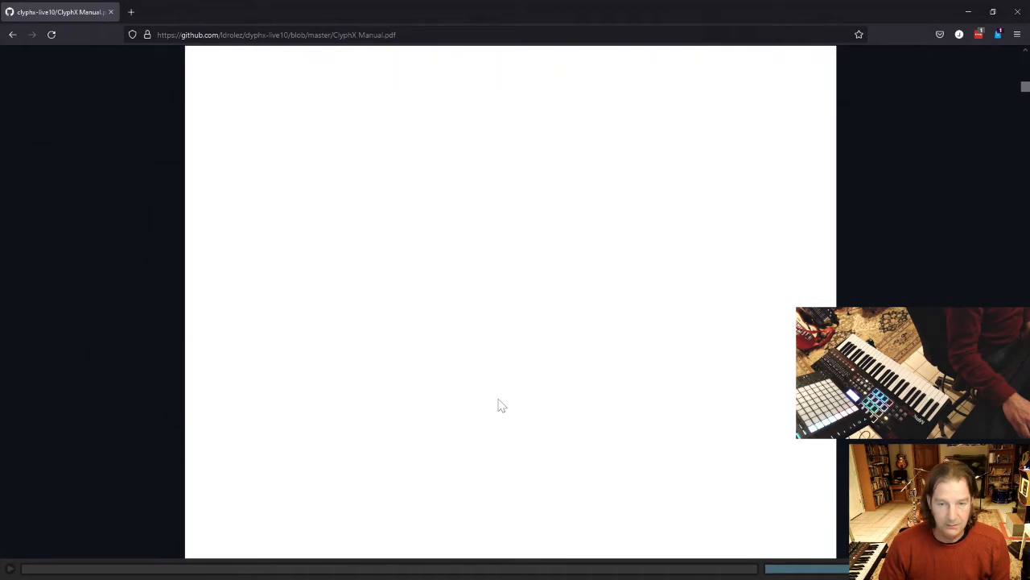
scroll(500, 403, down, 13)
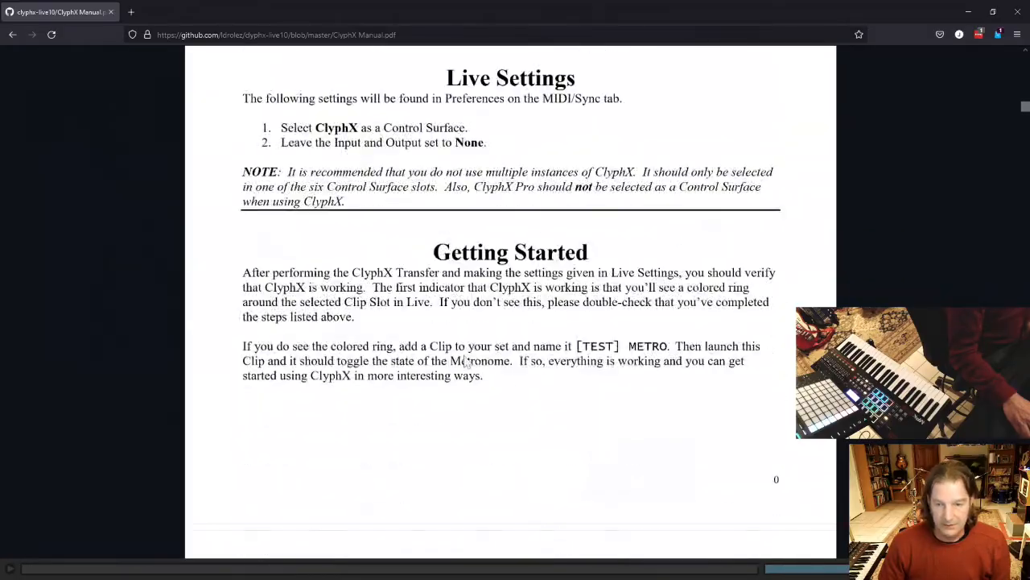
scroll(467, 362, down, 20)
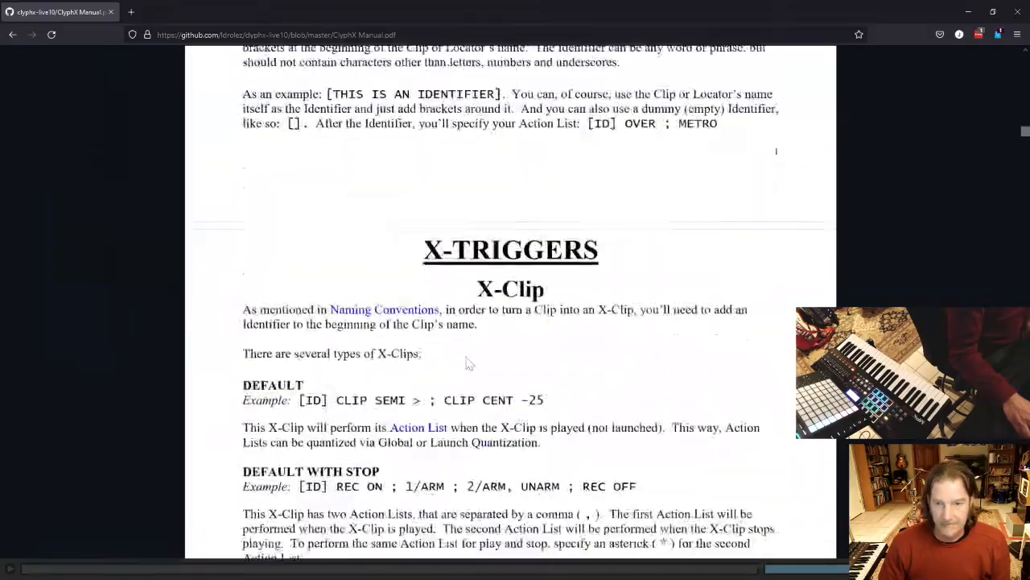
scroll(466, 362, down, 20)
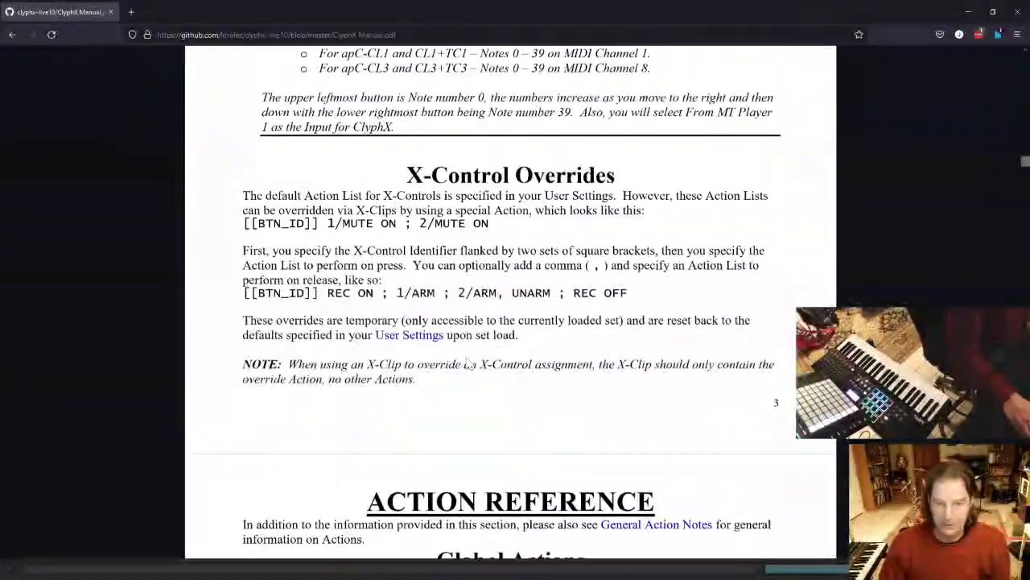
scroll(469, 363, down, 2)
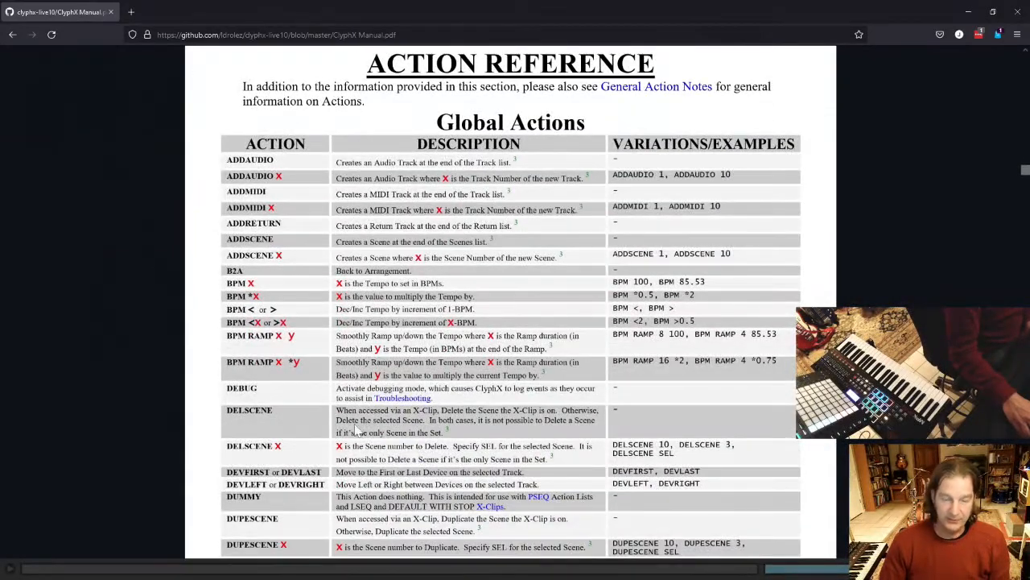
Read through the Global Actions tables in the ClyphX manual, from the scene and quantization actions to the loop and MIDI actions.
scroll(456, 388, down, 4)
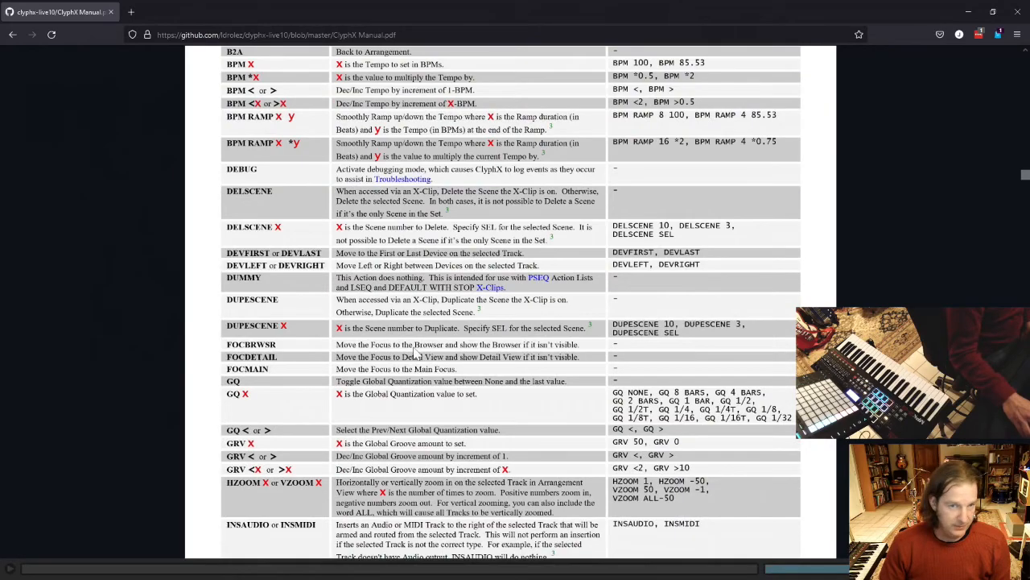
scroll(416, 348, down, 12)
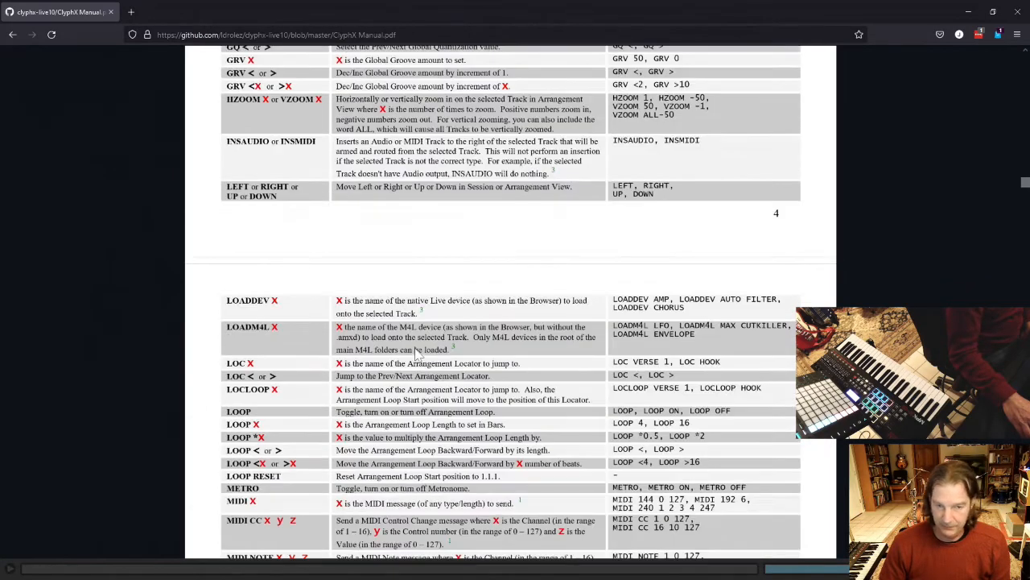
scroll(460, 367, down, 3)
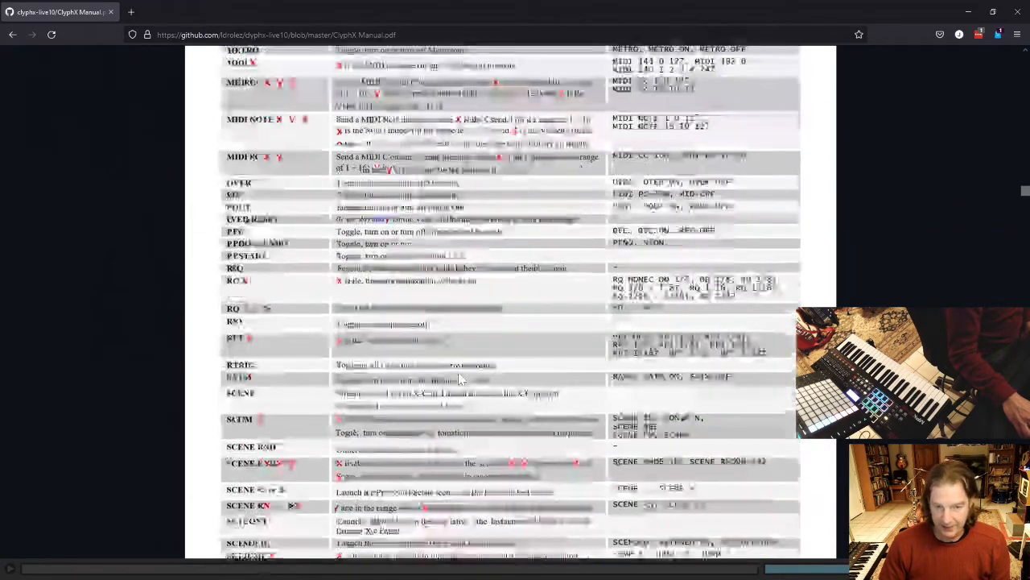
scroll(465, 370, down, 5)
scroll(471, 370, up, 8)
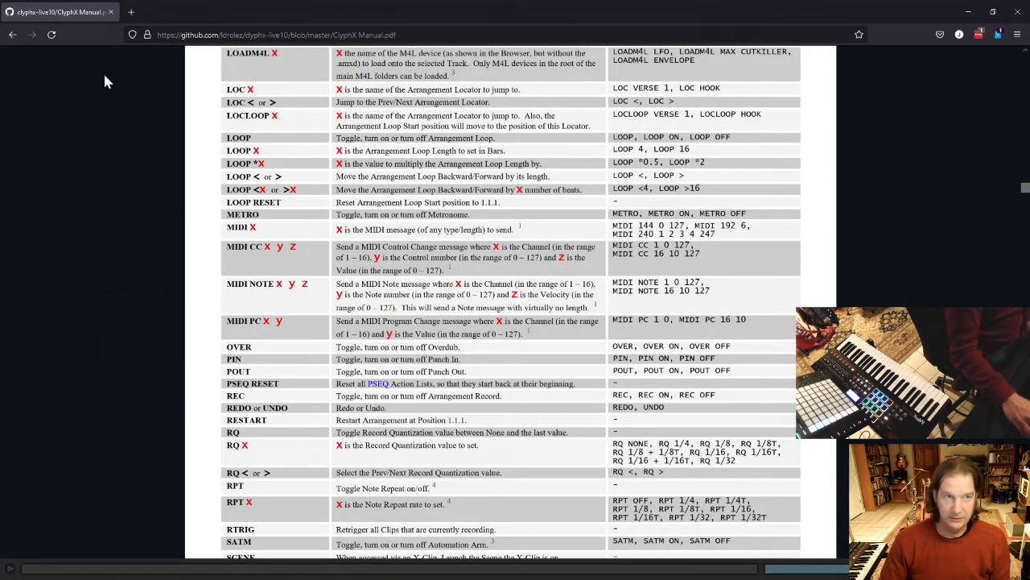
Return to the clyphx-live10 repository page and review the README's Installation and More information sections.
click(12, 35)
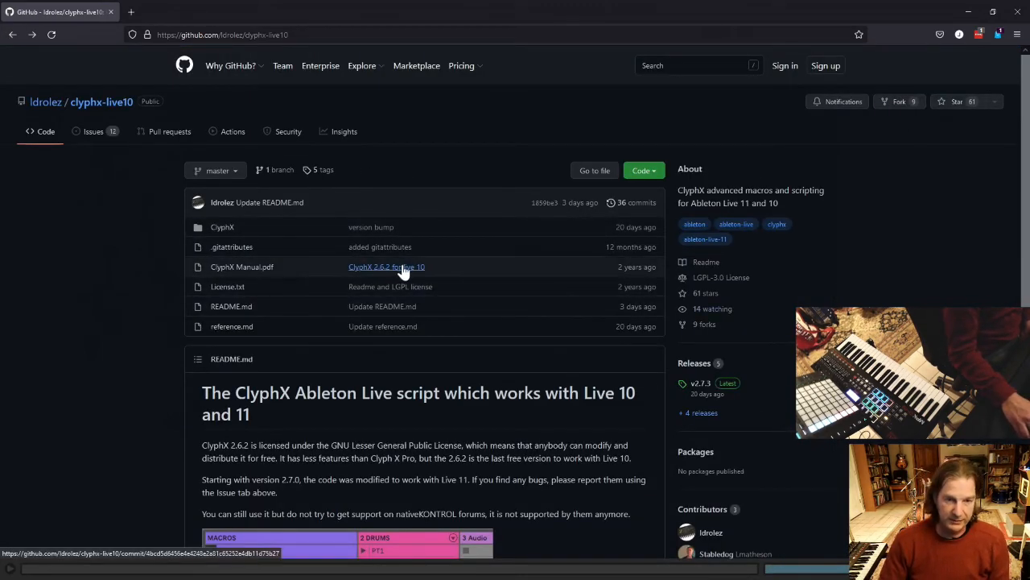
scroll(461, 274, down, 1)
scroll(461, 278, down, 4)
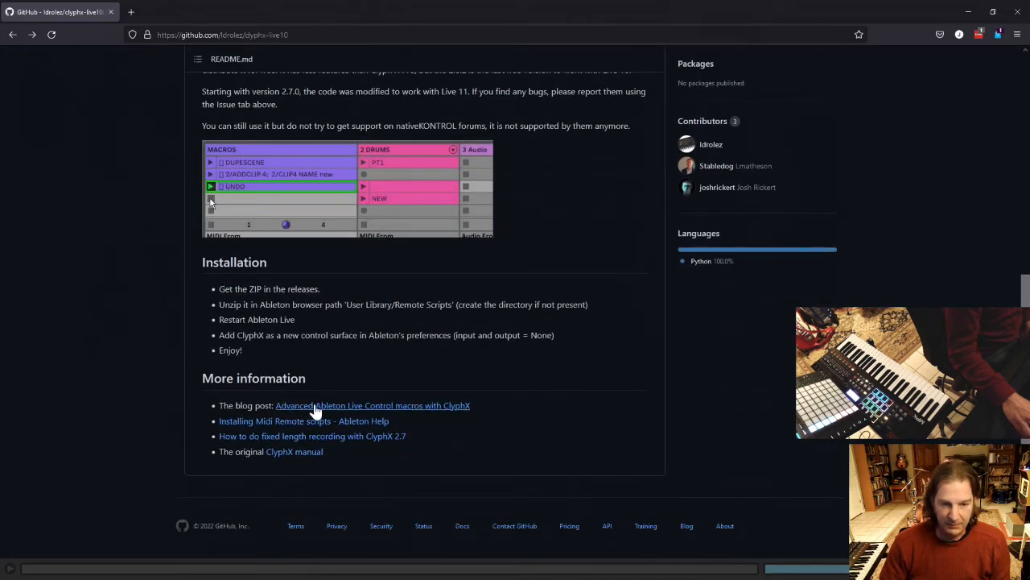
scroll(725, 427, up, 5)
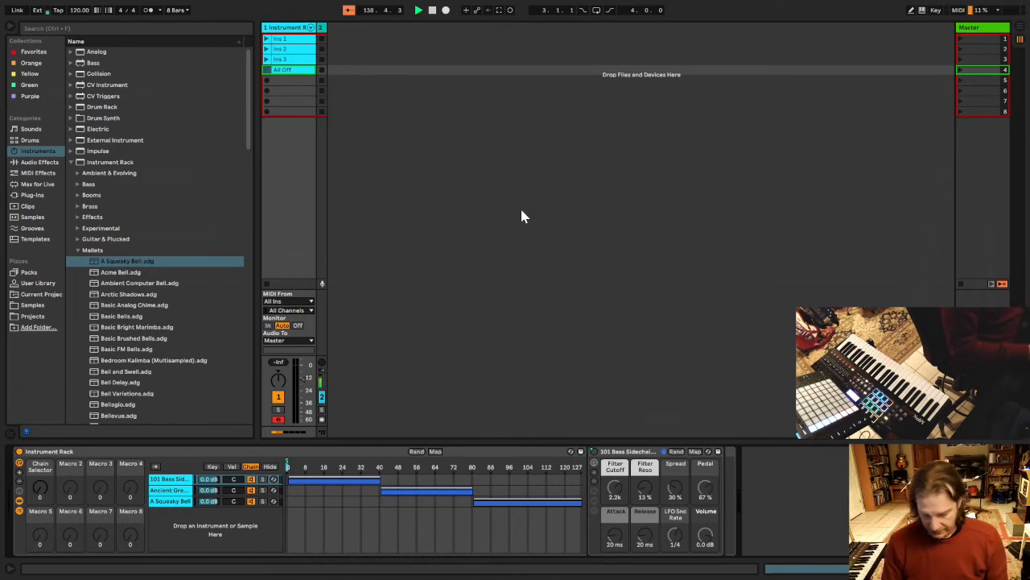
Switch back to Ableton Live and check the ClyphX control surface entry and its input and output in the MIDI preferences.
key(ctrl+comma)
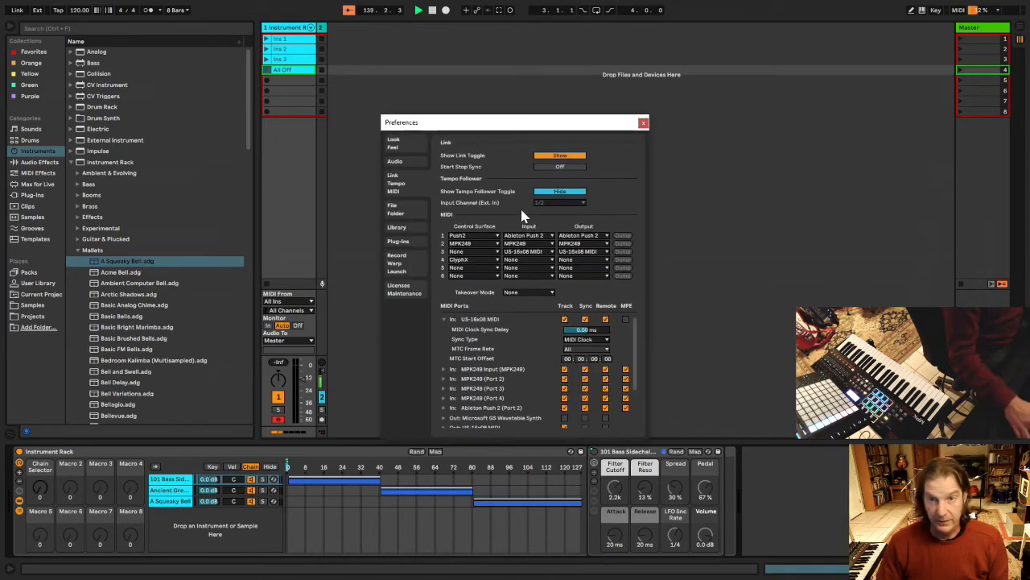
click(497, 259)
click(500, 264)
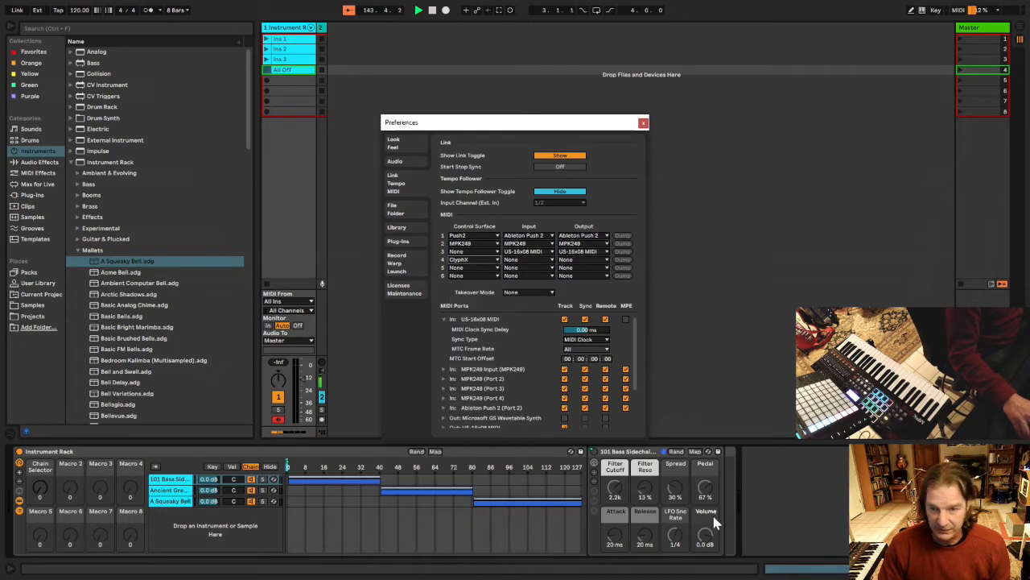
click(643, 124)
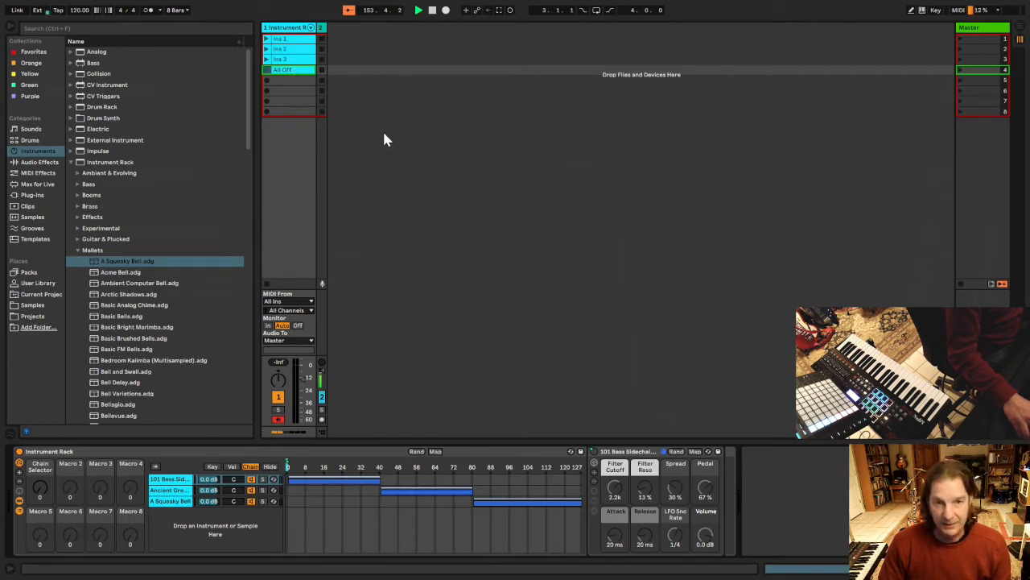
Insert empty MIDI clips in scenes 5 to 8 of the Instrument Rack track.
right_click(288, 80)
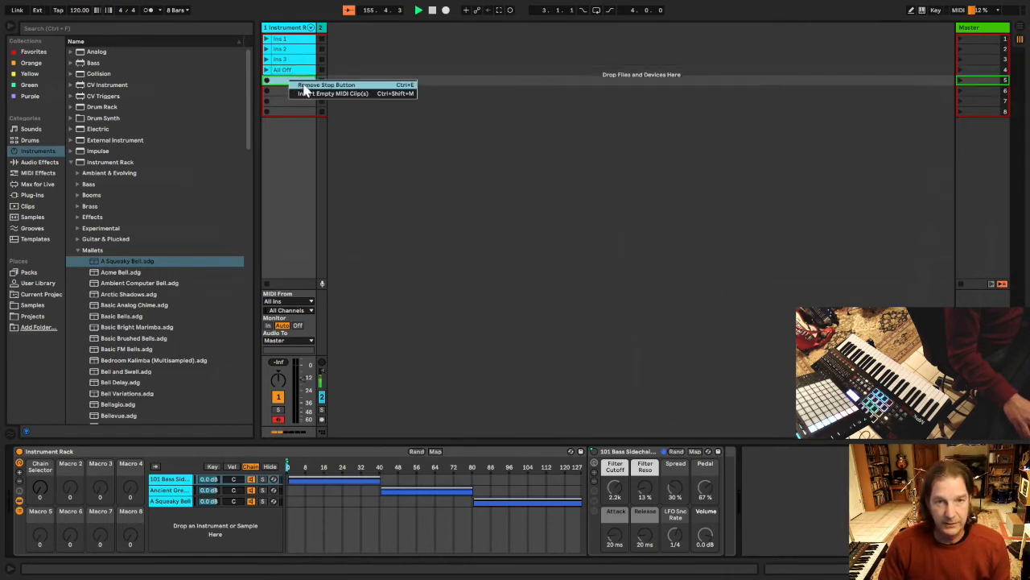
click(304, 92)
click(284, 93)
right_click(288, 92)
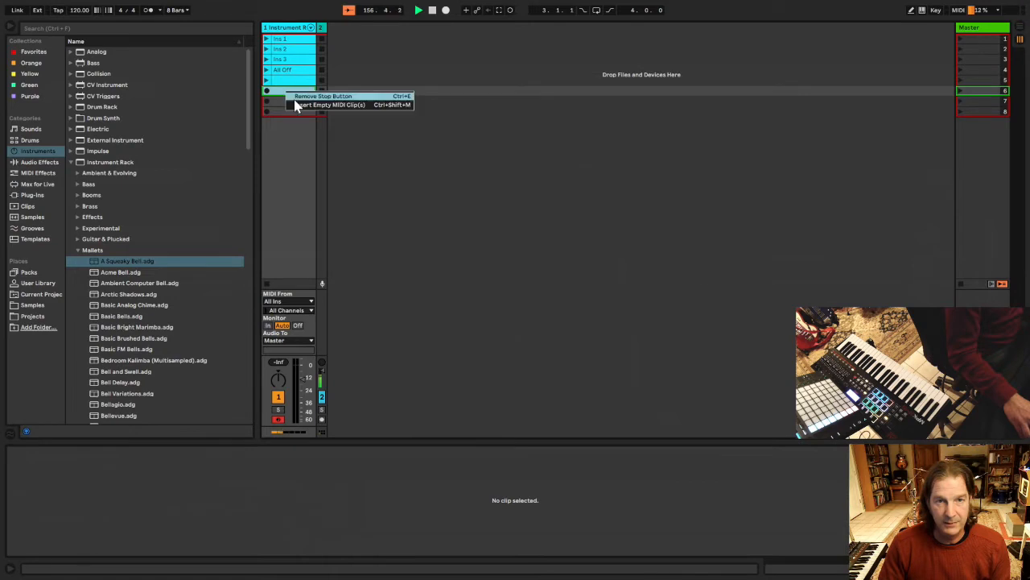
click(297, 103)
right_click(282, 103)
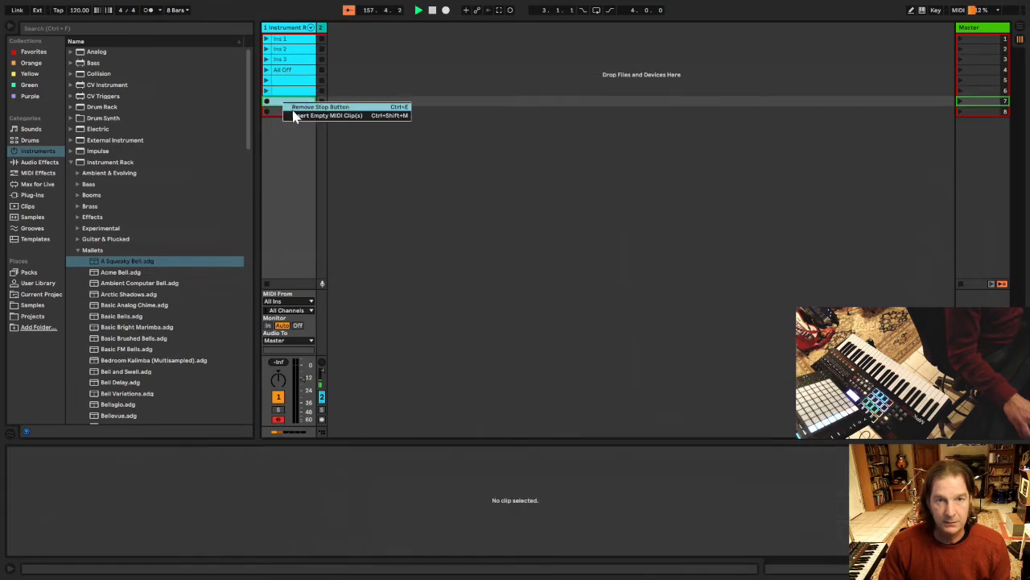
click(291, 115)
right_click(290, 113)
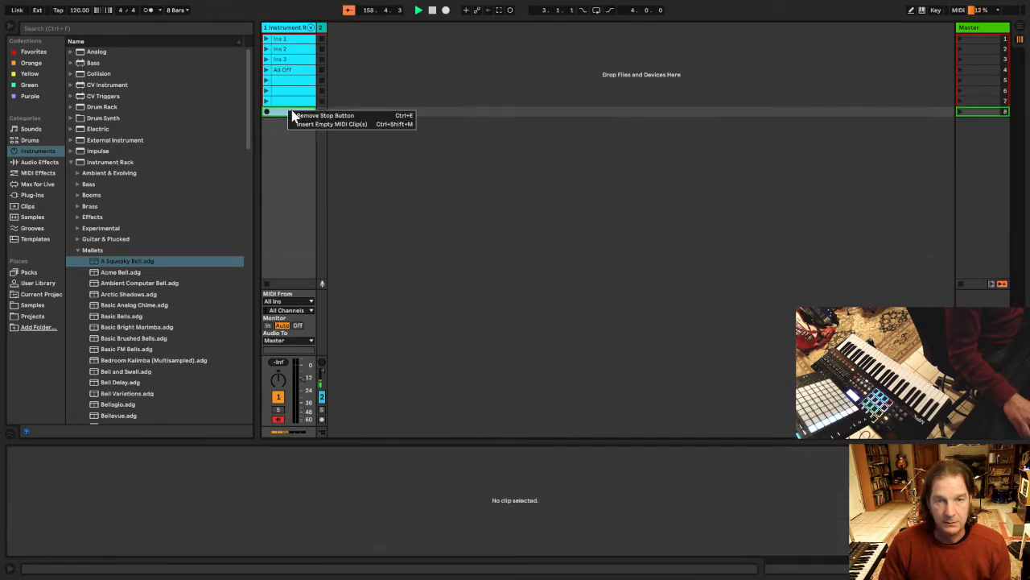
click(304, 123)
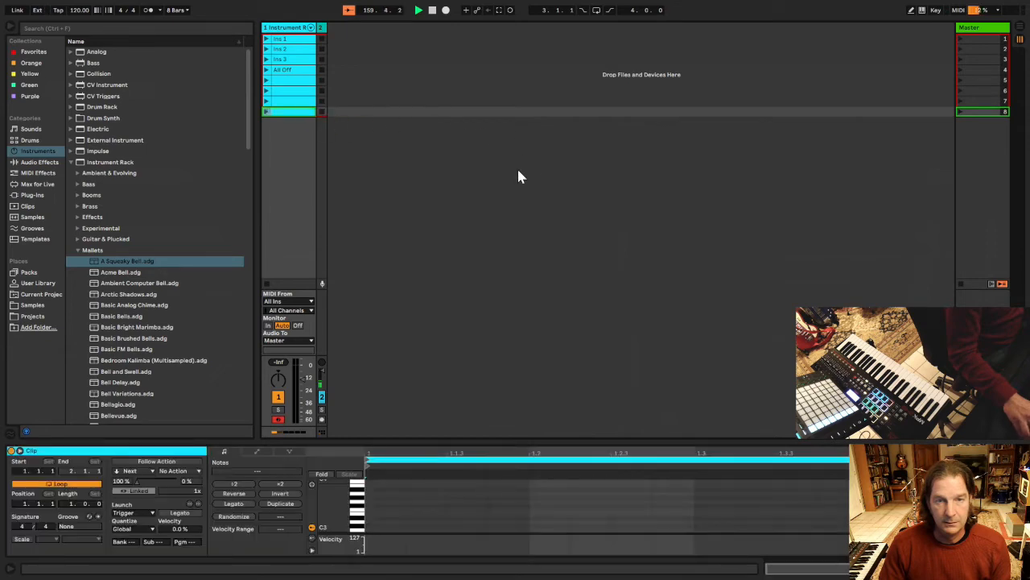
Name the empty clip in scene 5 with the ClyphX identifier [Ins1On].
click(288, 80)
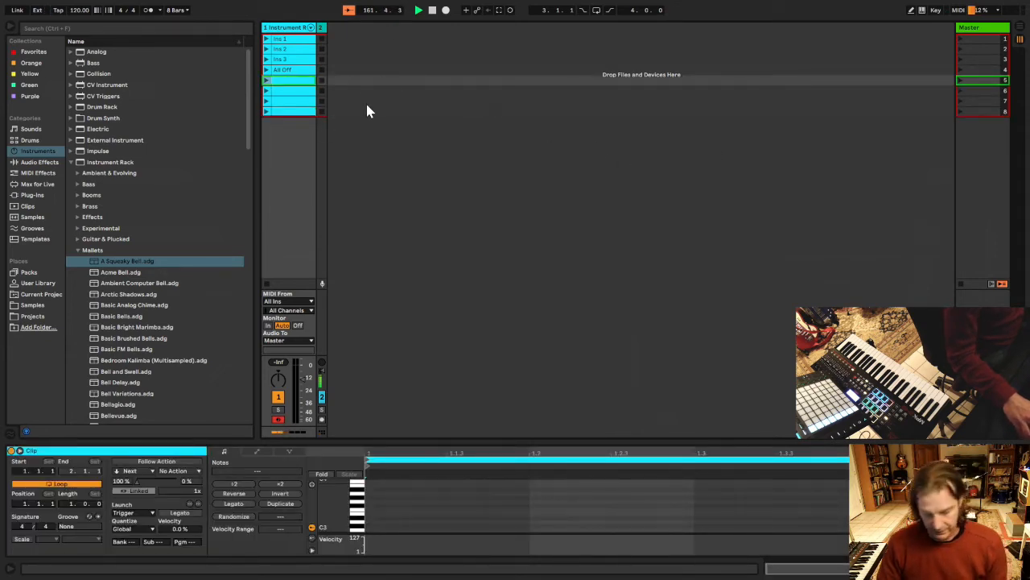
key(ctrl+r)
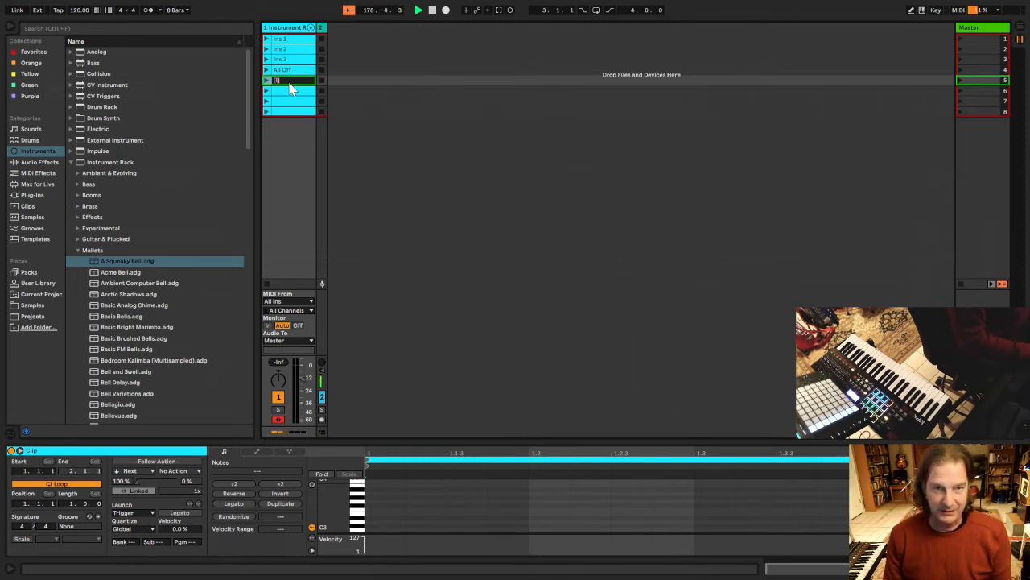
text(Ins1O)
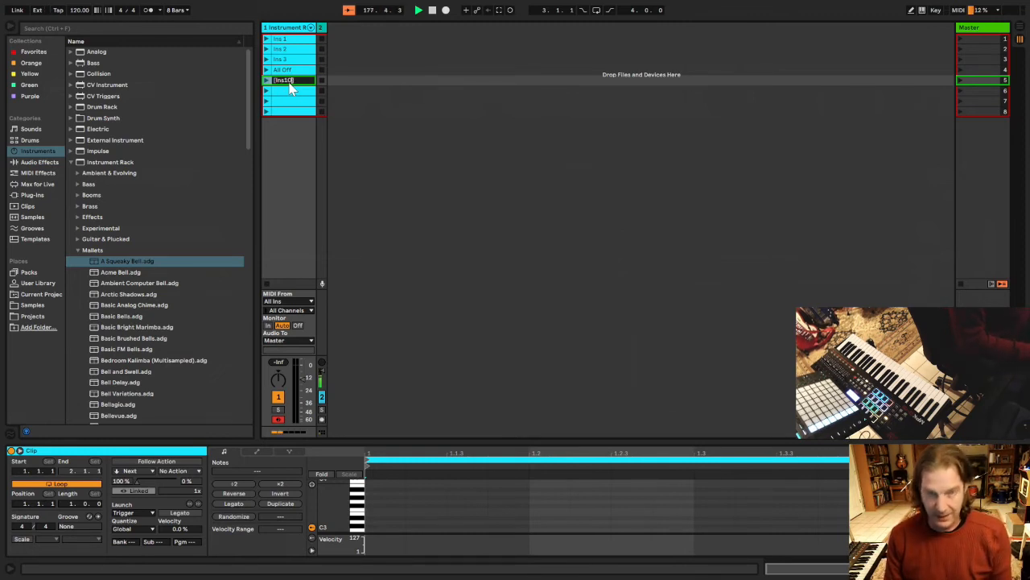
text(n)
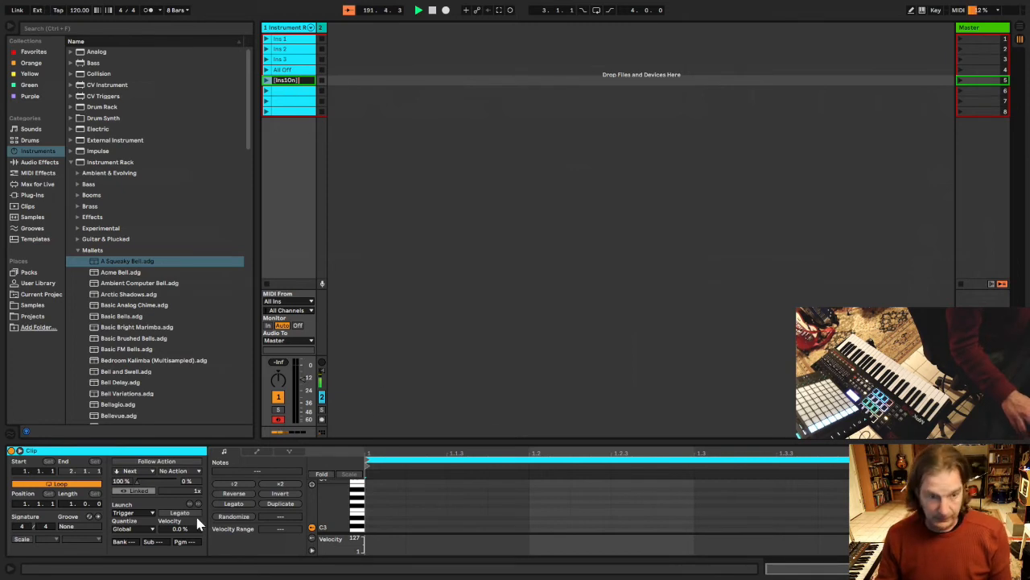
Show the Instrument Rack's devices and append a device parameter action starting with DEV P to the [Ins1On] clip name.
double_click(155, 449)
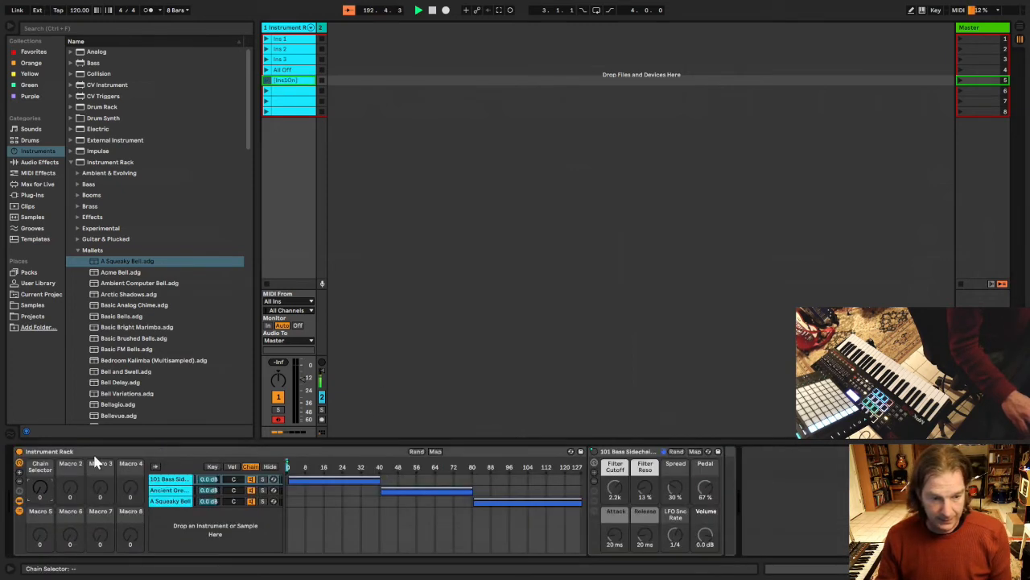
click(238, 262)
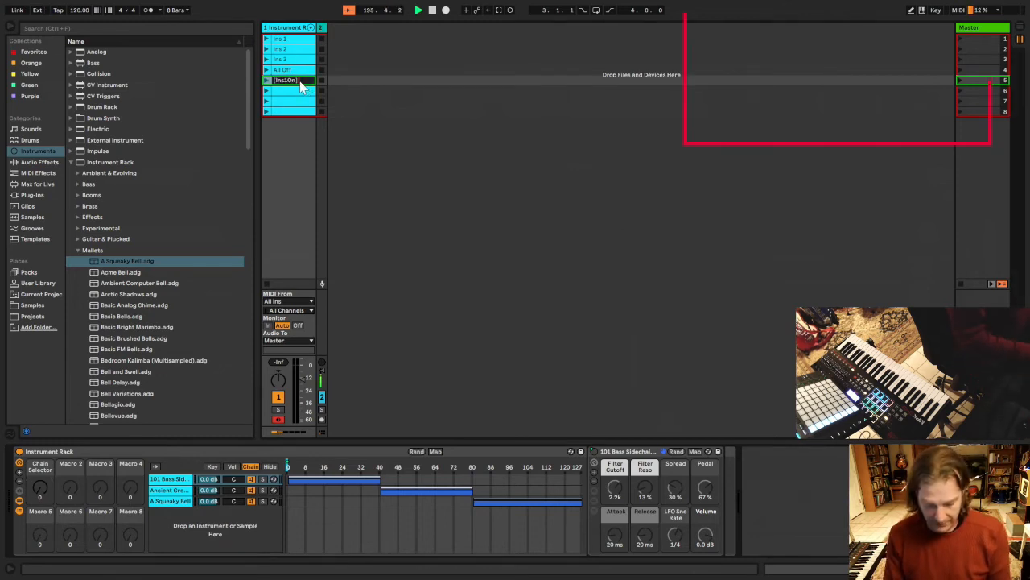
text(DEV)
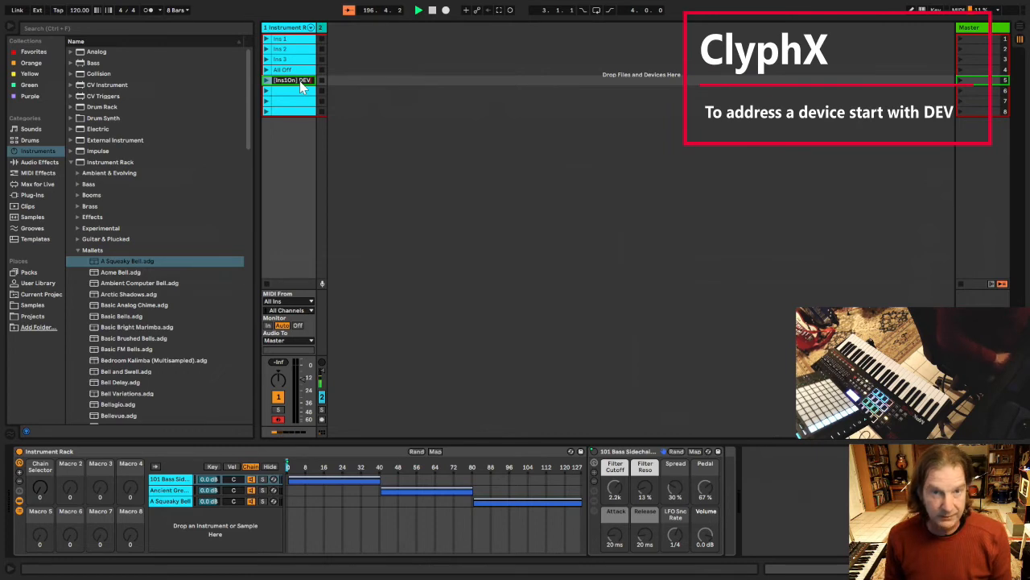
key(Return)
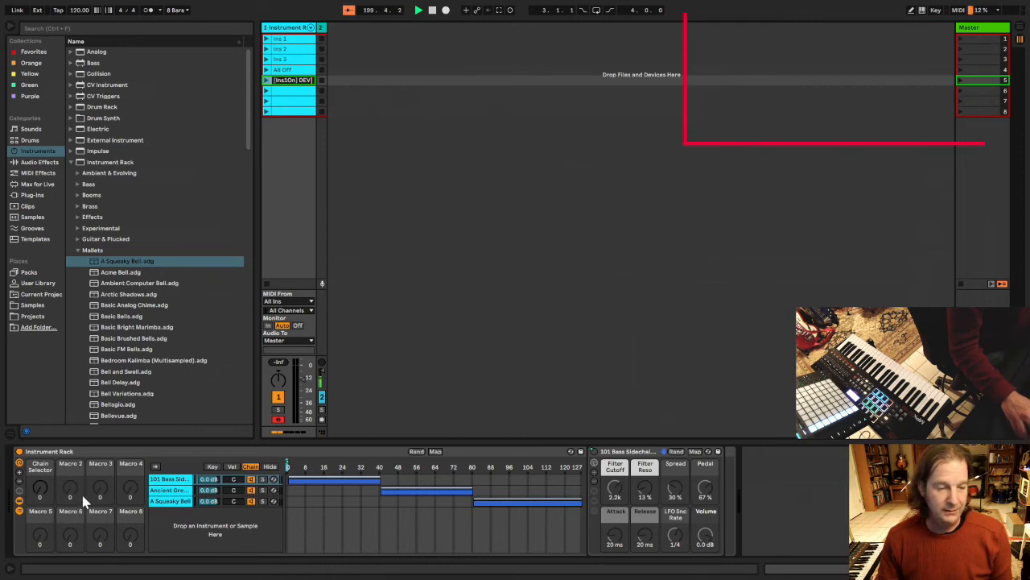
text(P)
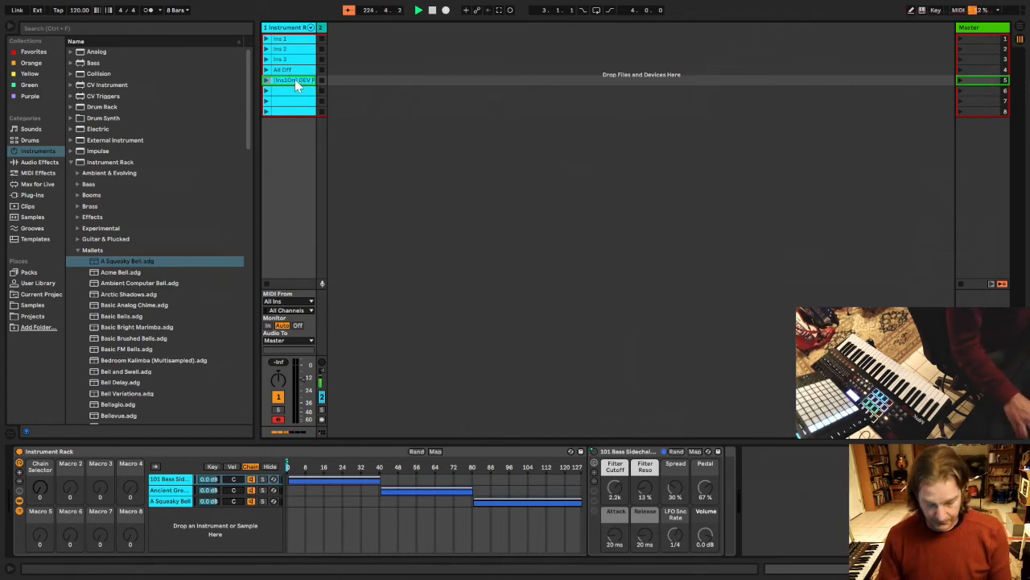
Rename the empty clip in scene 6 as "[] DEV P1 56".
click(292, 92)
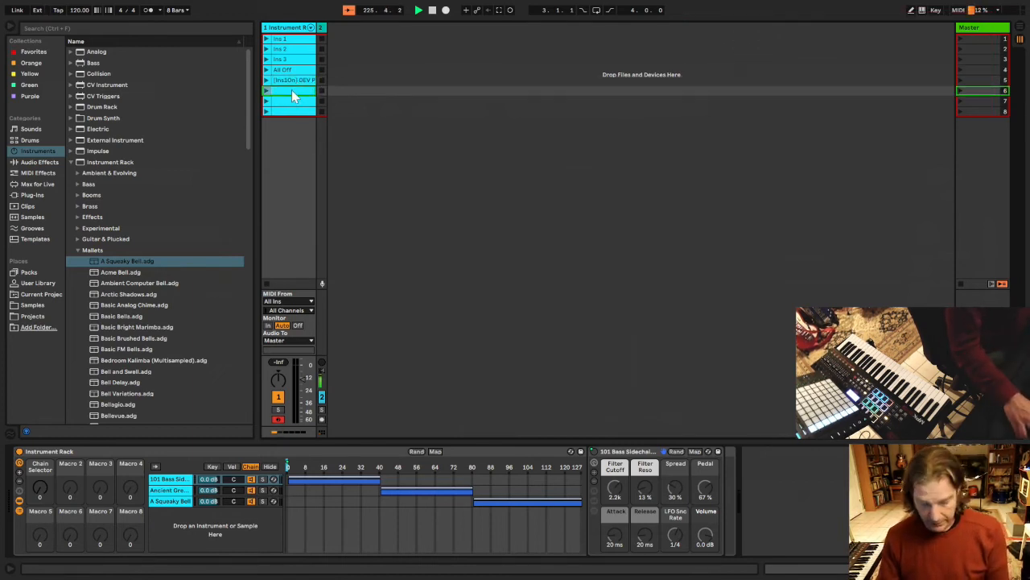
key(ctrl+r)
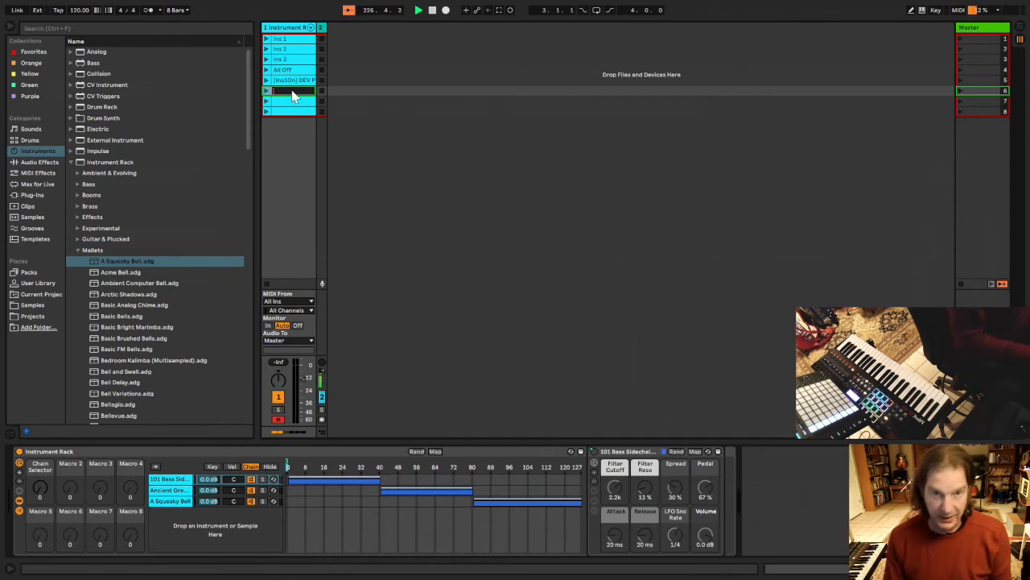
text([] DEV)
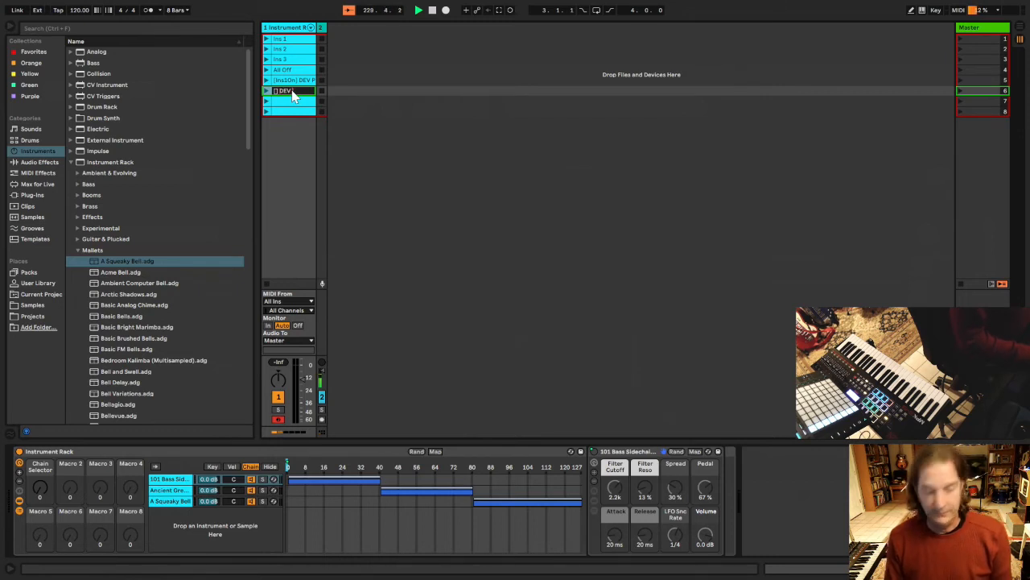
text(P1 58)
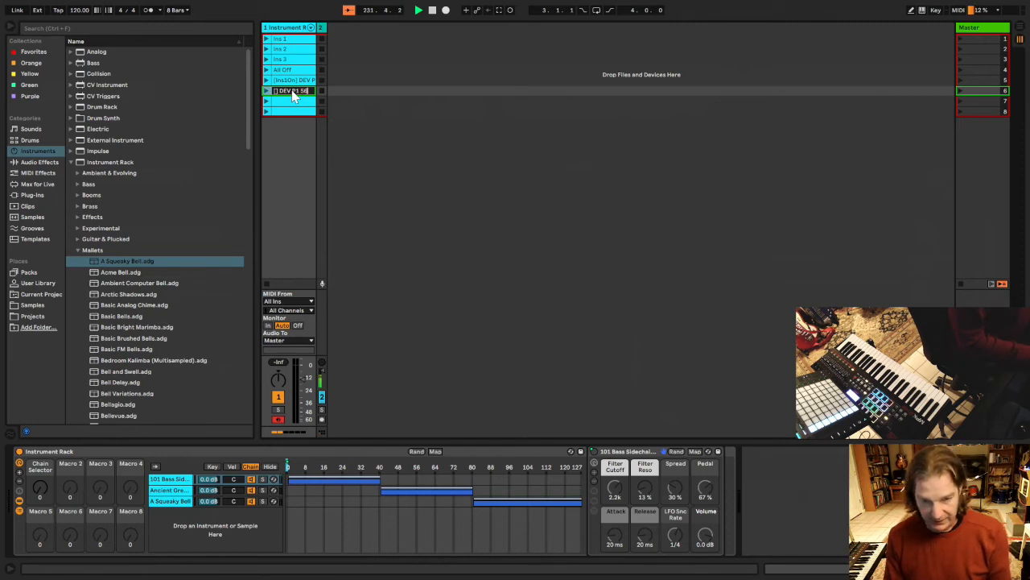
key(Return)
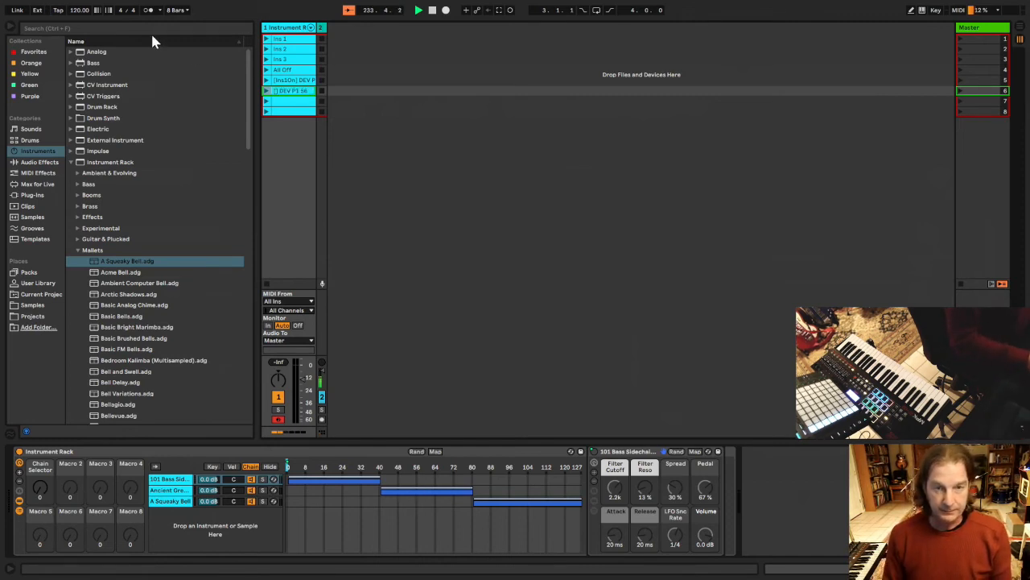
Rename the empty clip in scene 7 as "[Ins3On] DEV P1 104".
click(288, 102)
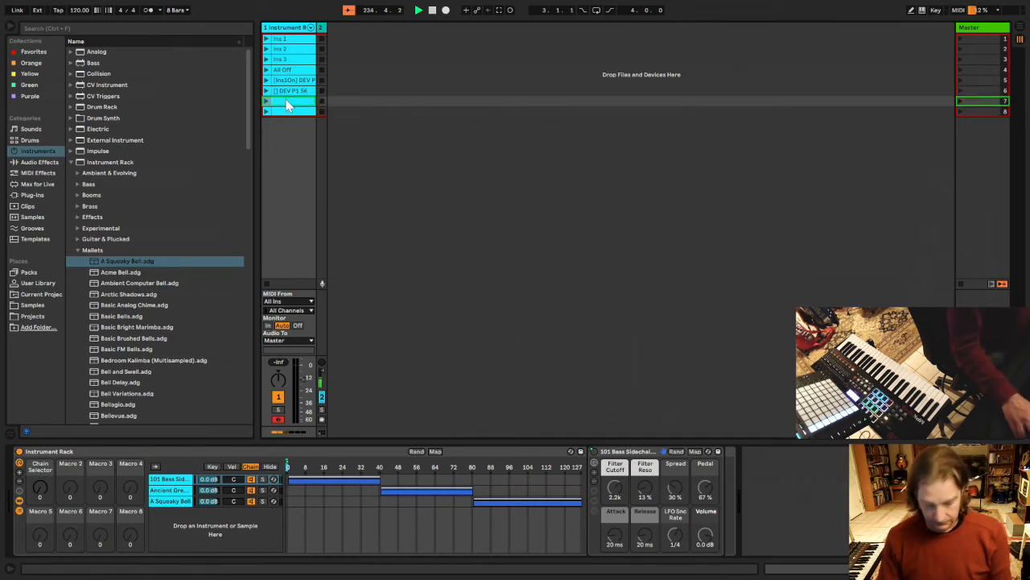
key(ctrl+r)
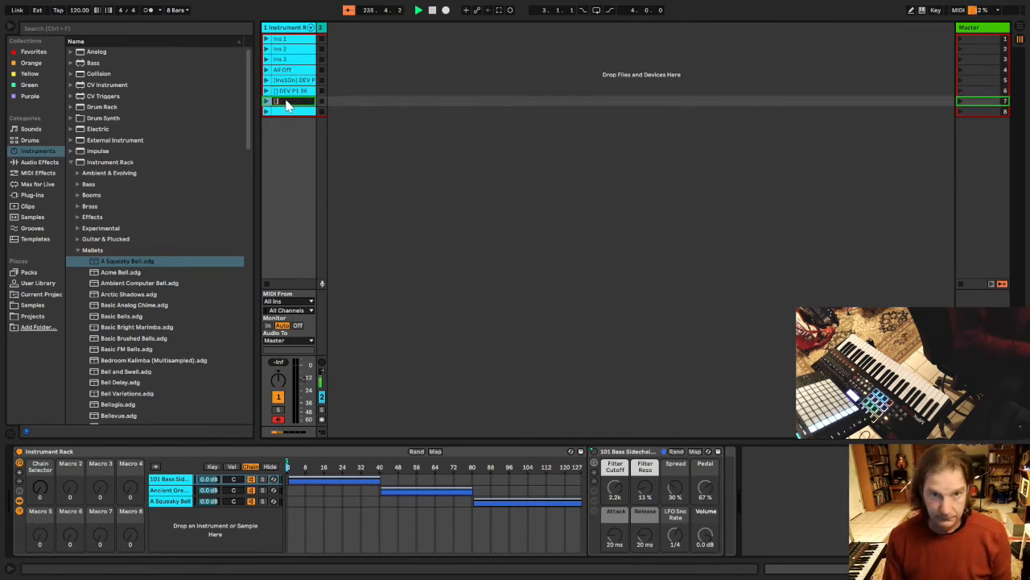
text([])
key(Left)
text(Ins)
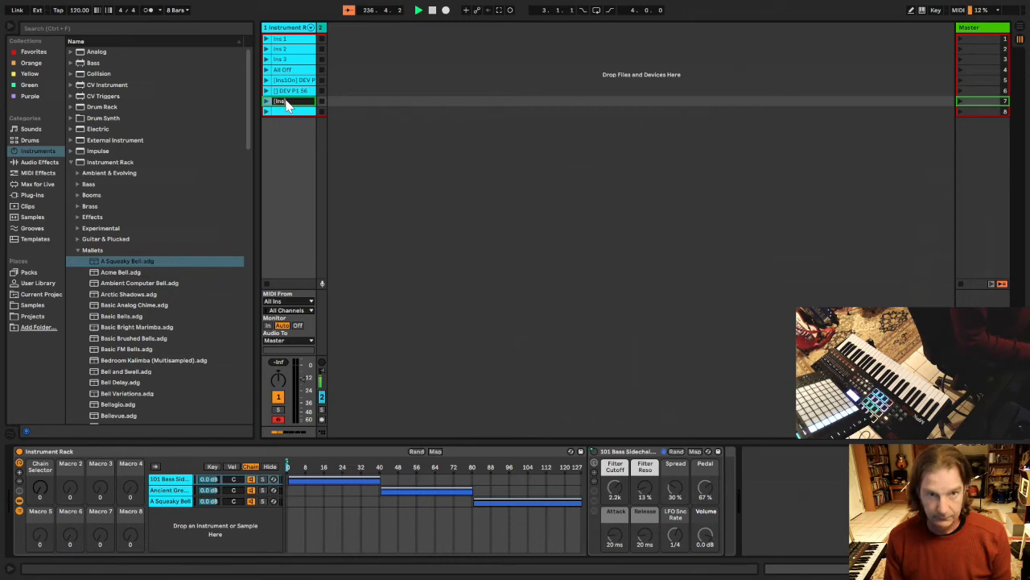
text(1O)
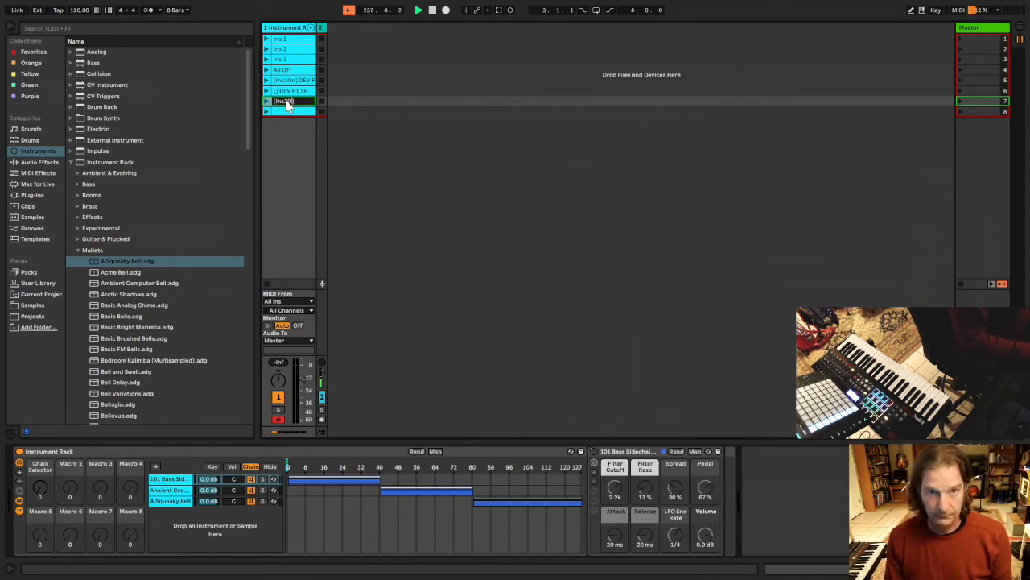
text(N])
key(BackSpace)
key(BackSpace)
text(n])
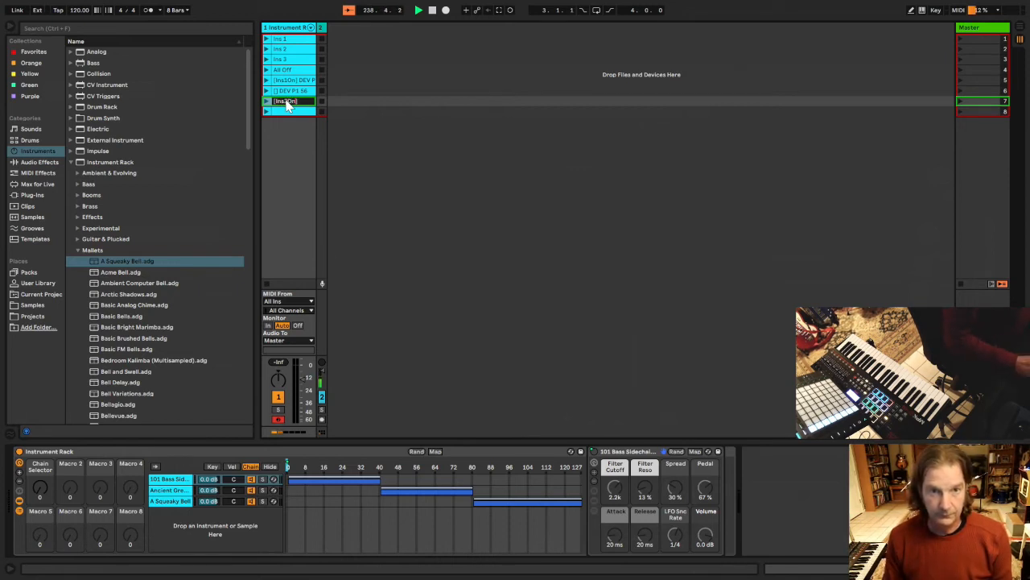
text( DE)
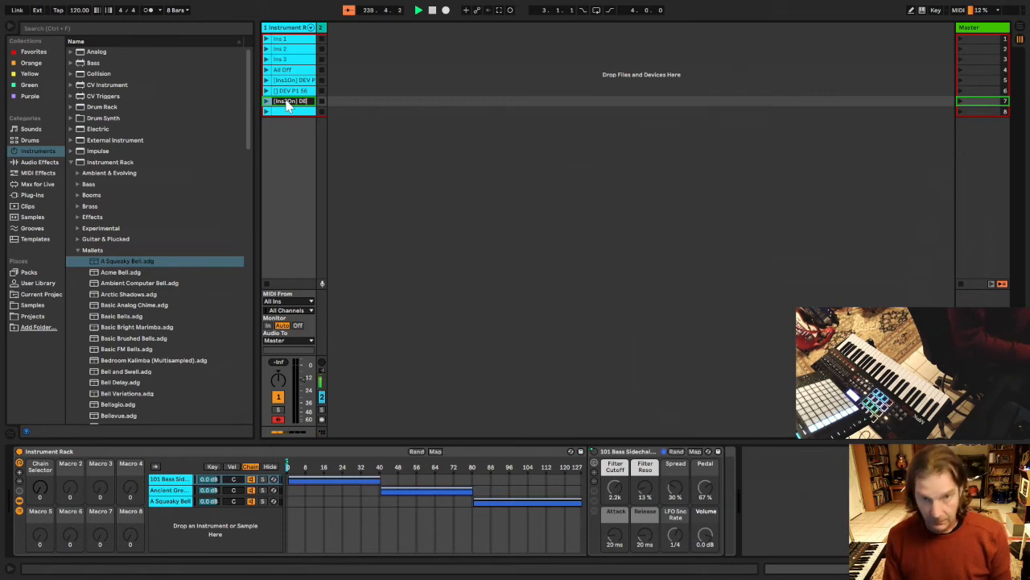
text(V P1)
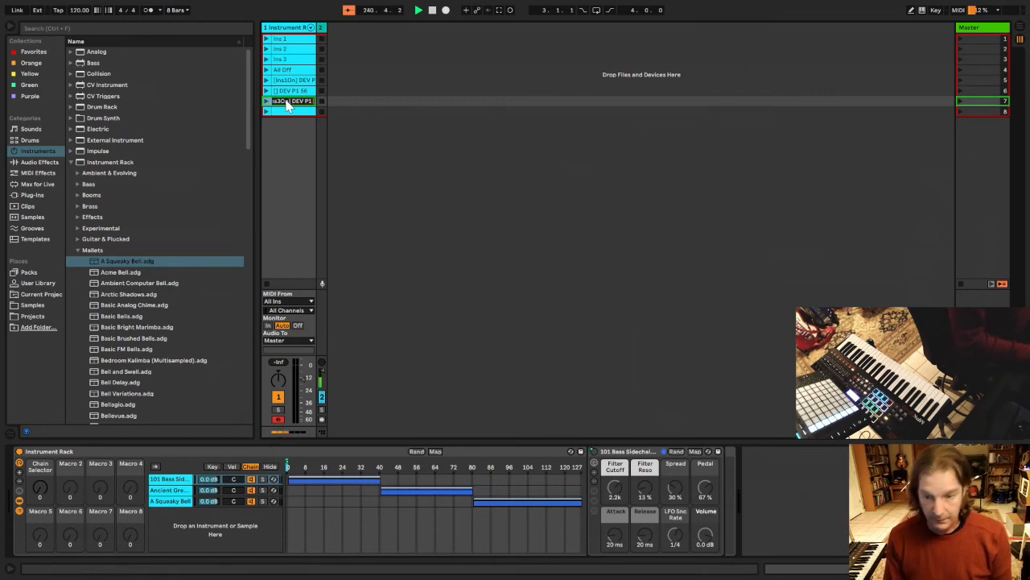
text( 104)
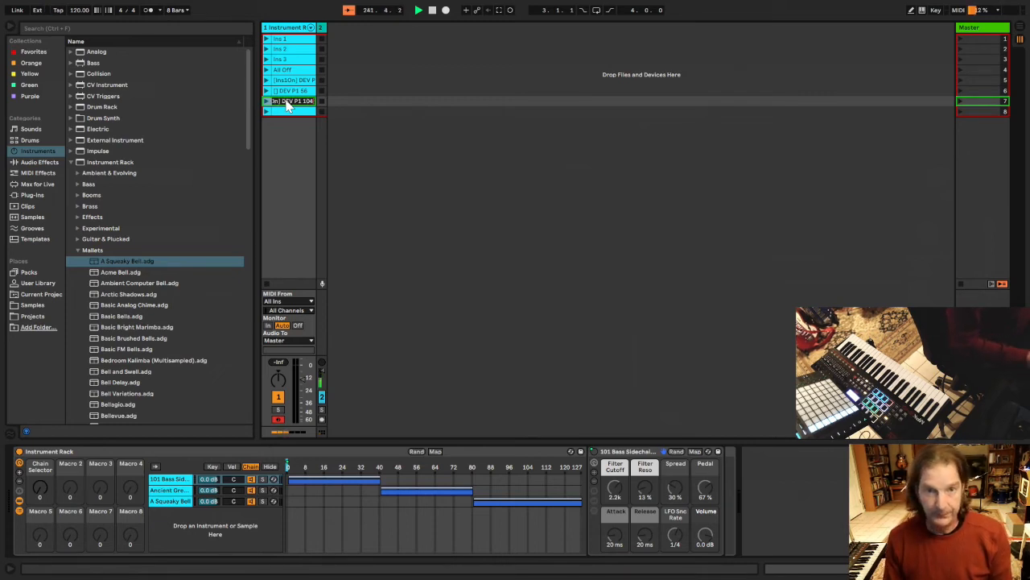
key(Return)
Rename the empty clip in scene 8 as "[AllOff] DEV P1 0".
click(295, 111)
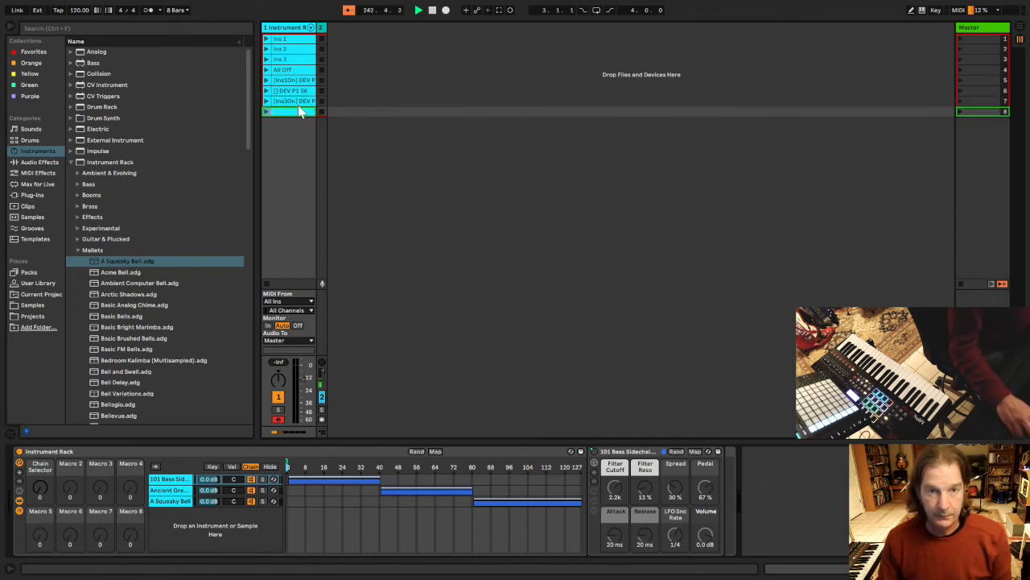
key(ctrl+r)
text([)
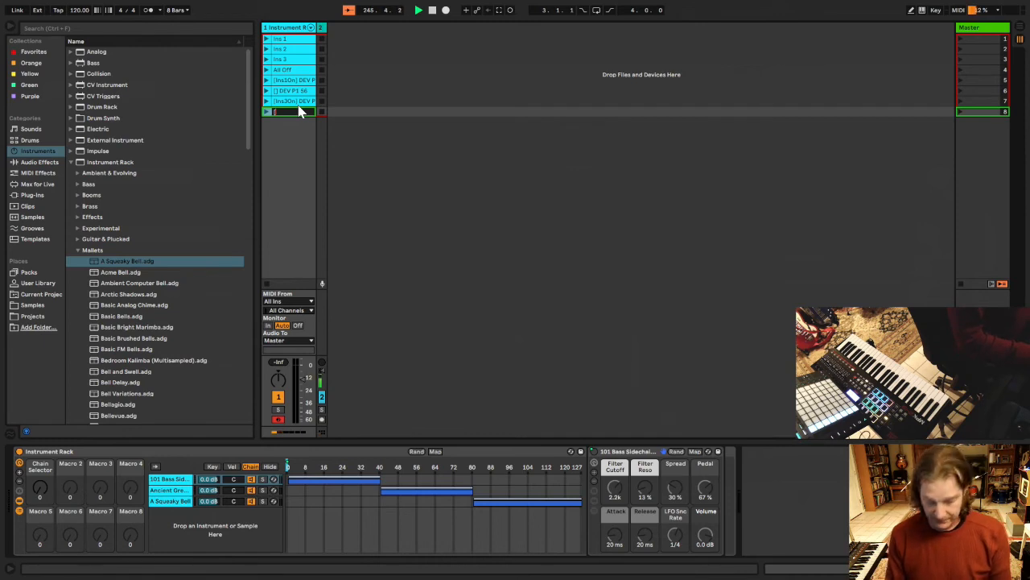
text(AllOff)
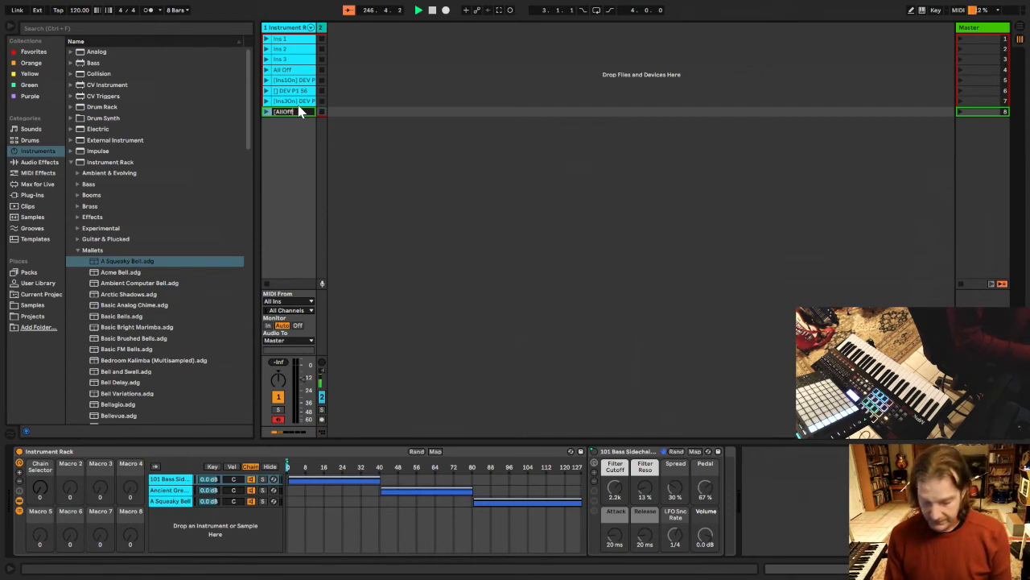
text(] DEV )
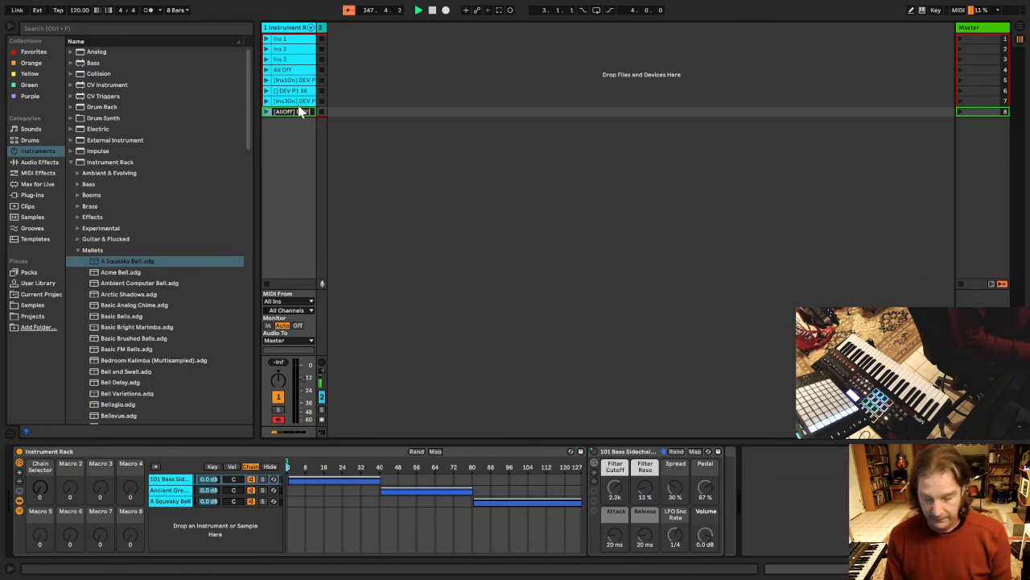
text(p1 0)
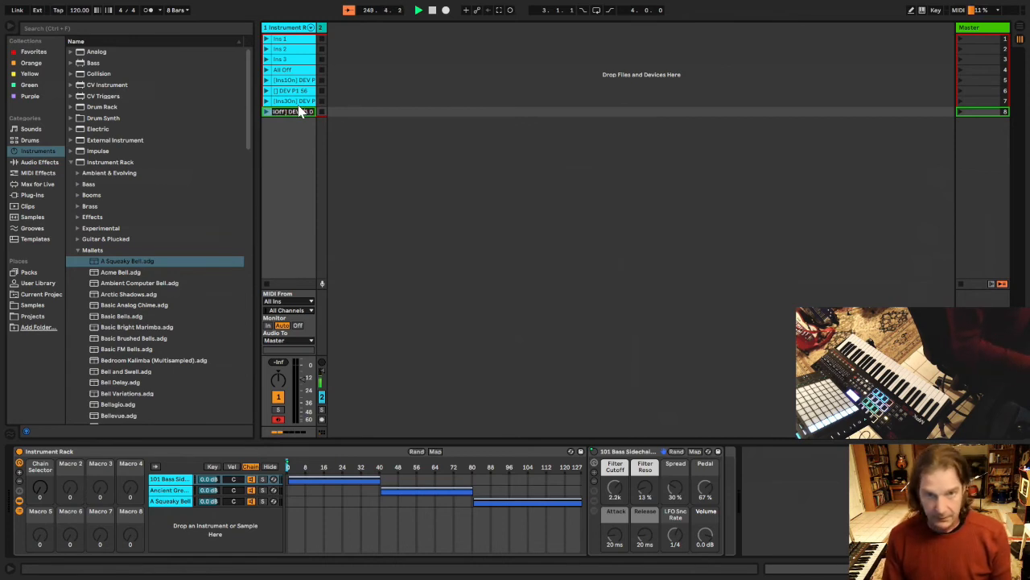
click(373, 100)
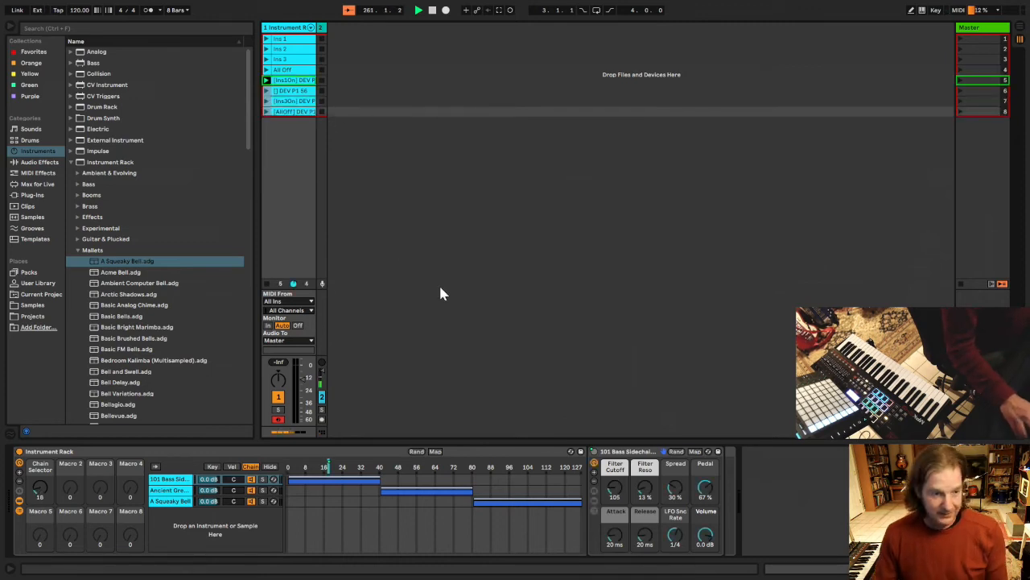
Turn off looping and set the launch quantization to None for the four X-Clips in scenes 5 to 8.
key(shift+Tab)
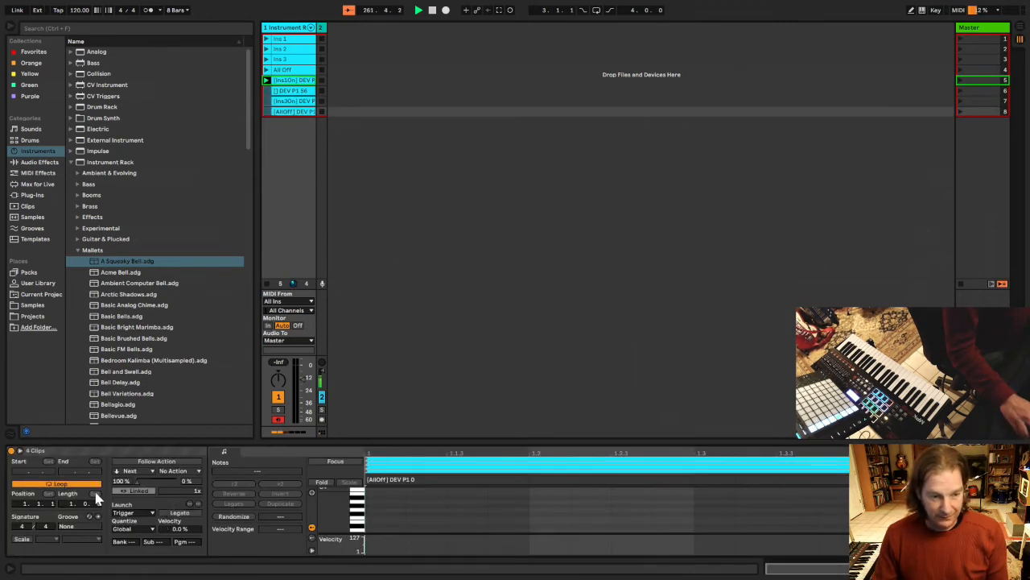
click(93, 484)
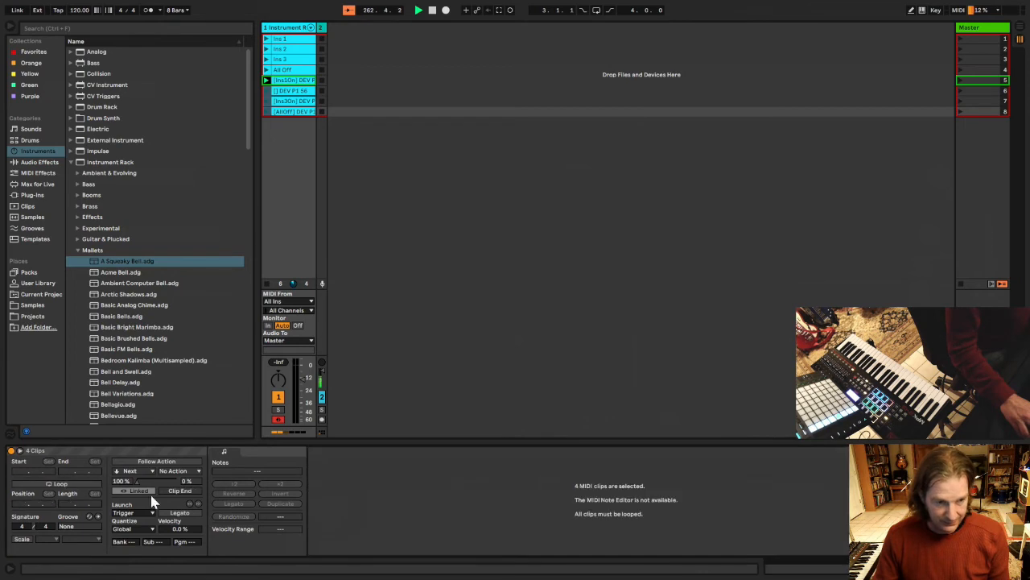
click(149, 529)
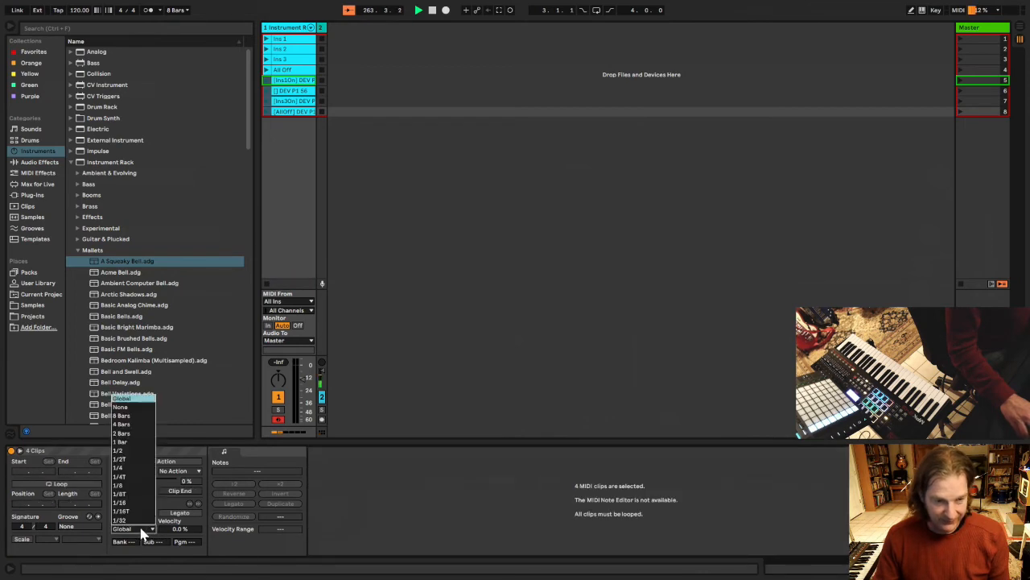
click(135, 409)
click(415, 142)
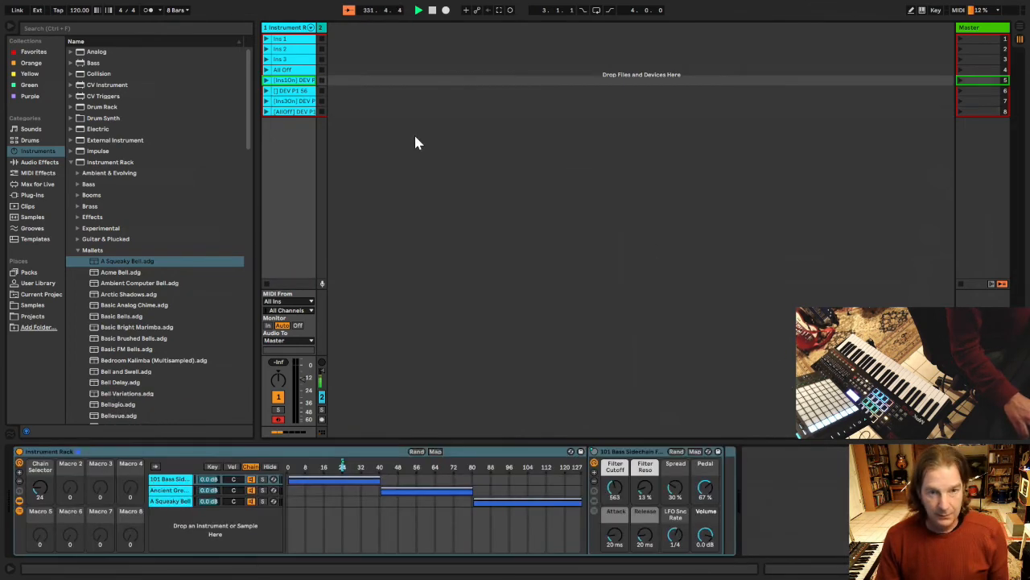
Launch the X-Clips in scenes 6, 7 and 8 one after another to test the Chain Selector changes.
click(267, 91)
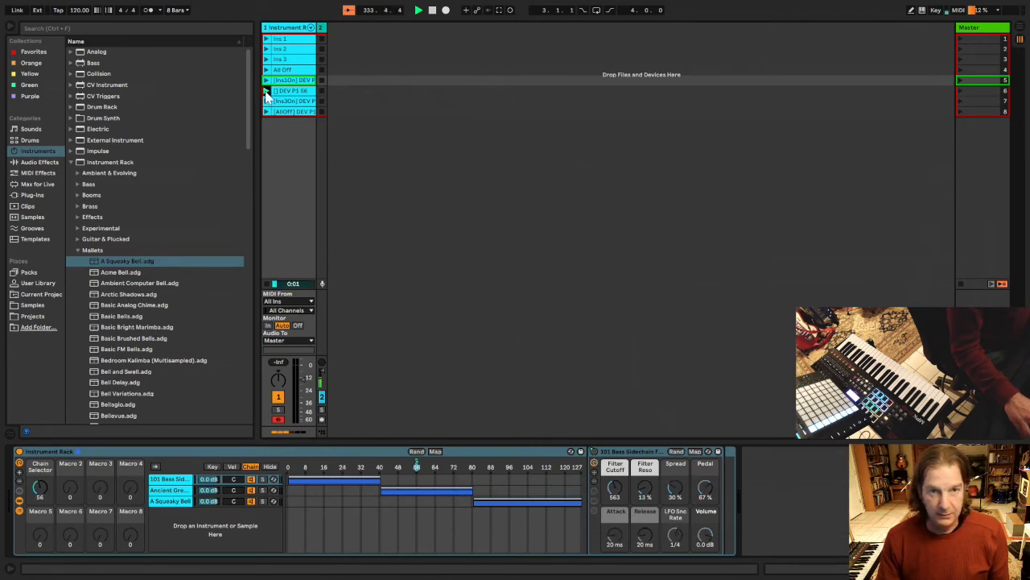
click(267, 100)
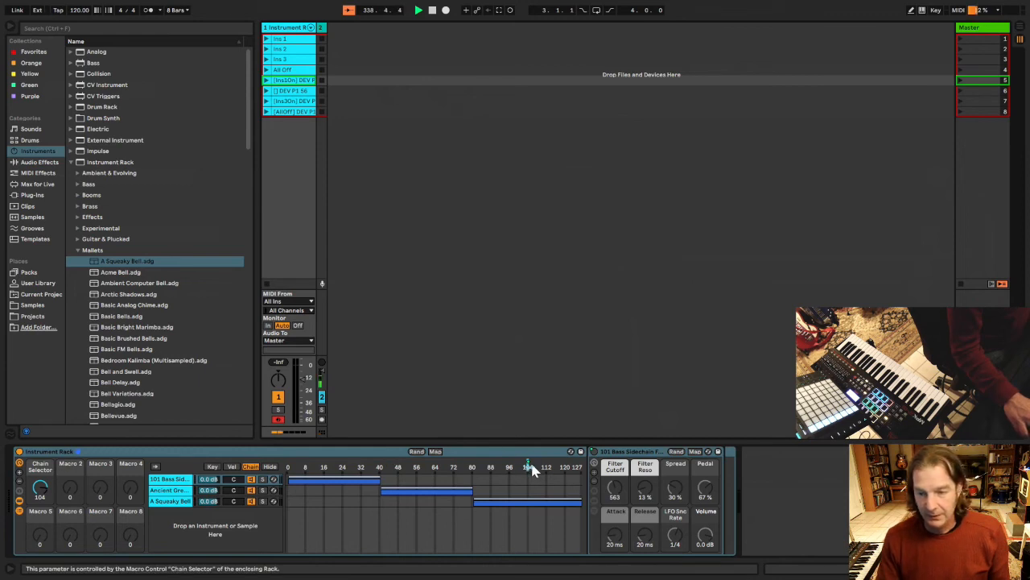
click(267, 112)
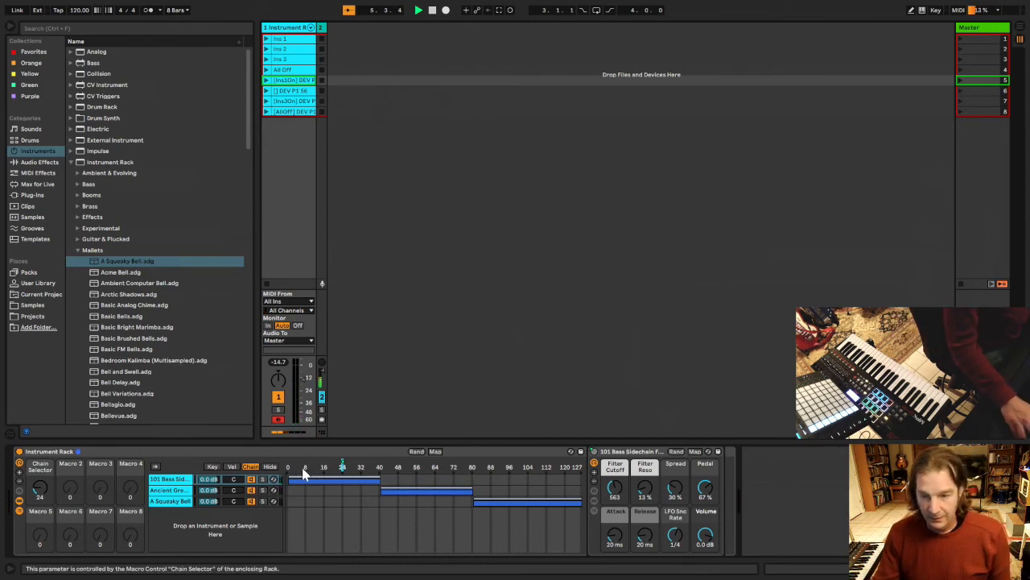
Show the devices of the three rack chains in turn and launch the X-Clips in scenes 6 and 7.
click(172, 481)
click(172, 491)
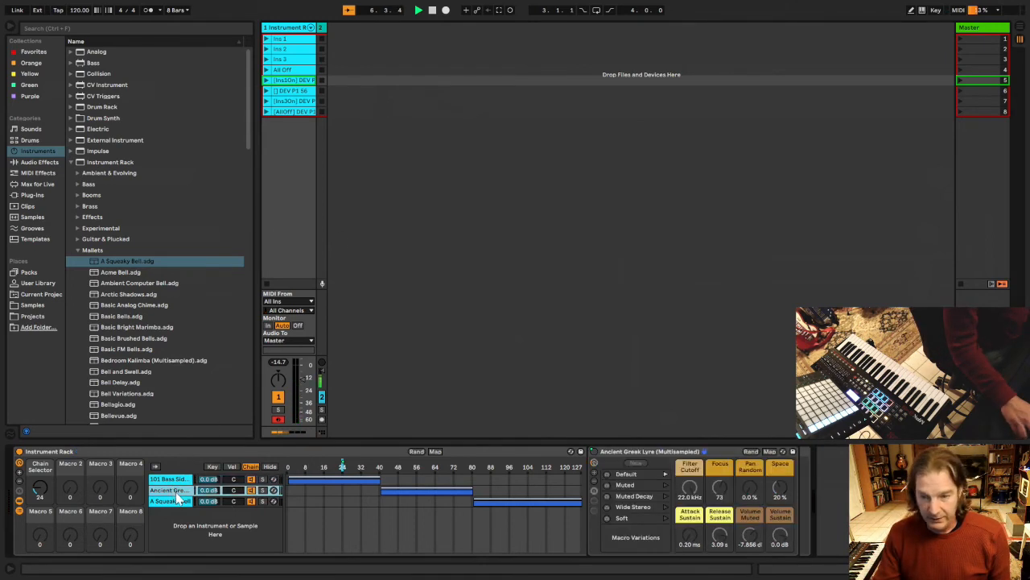
click(179, 501)
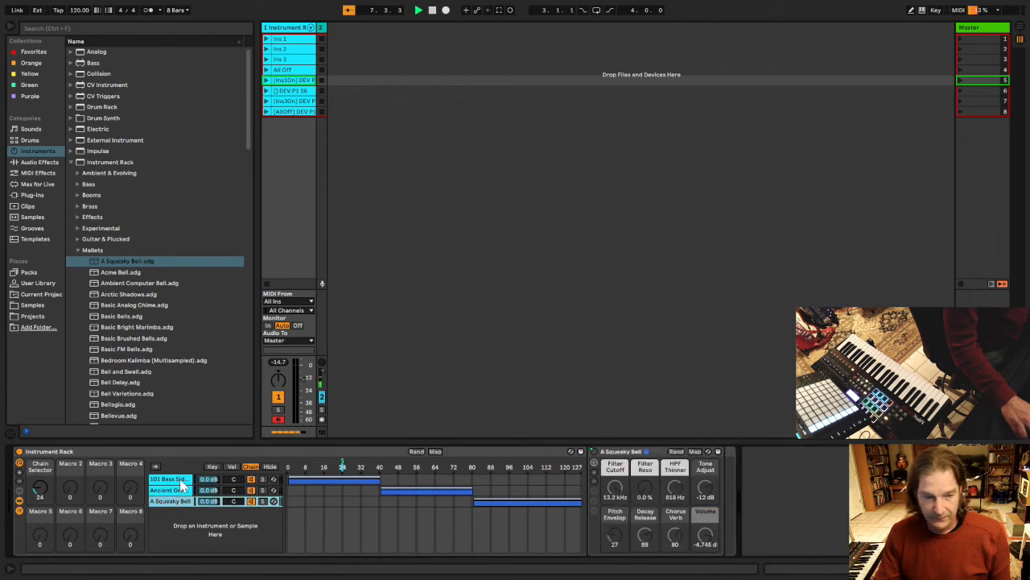
click(267, 91)
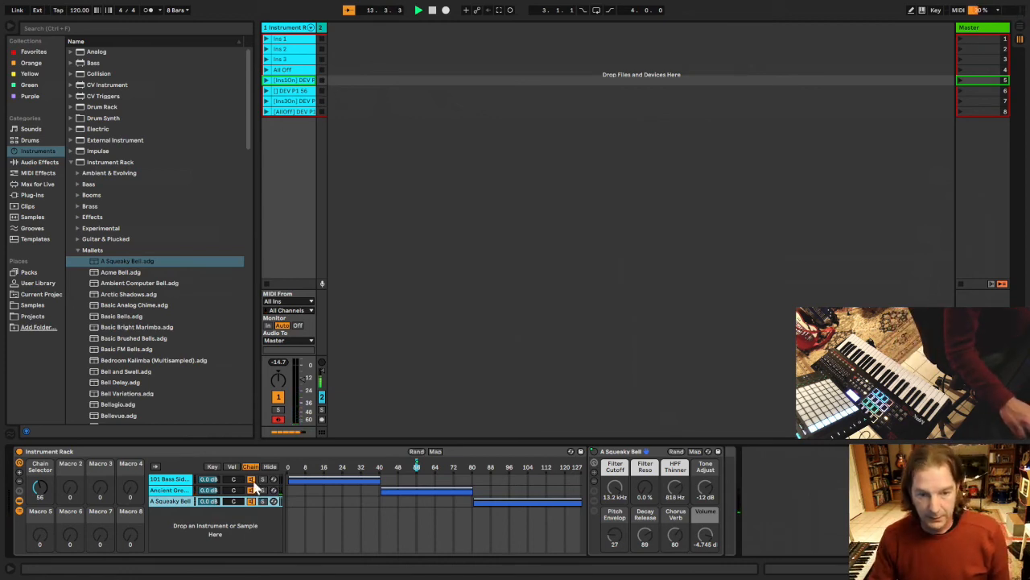
click(267, 100)
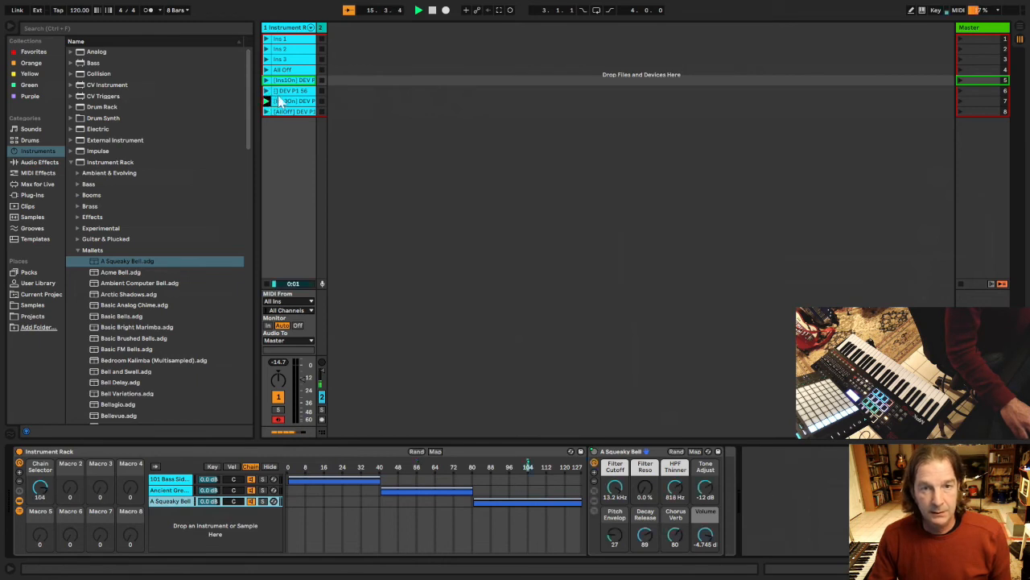